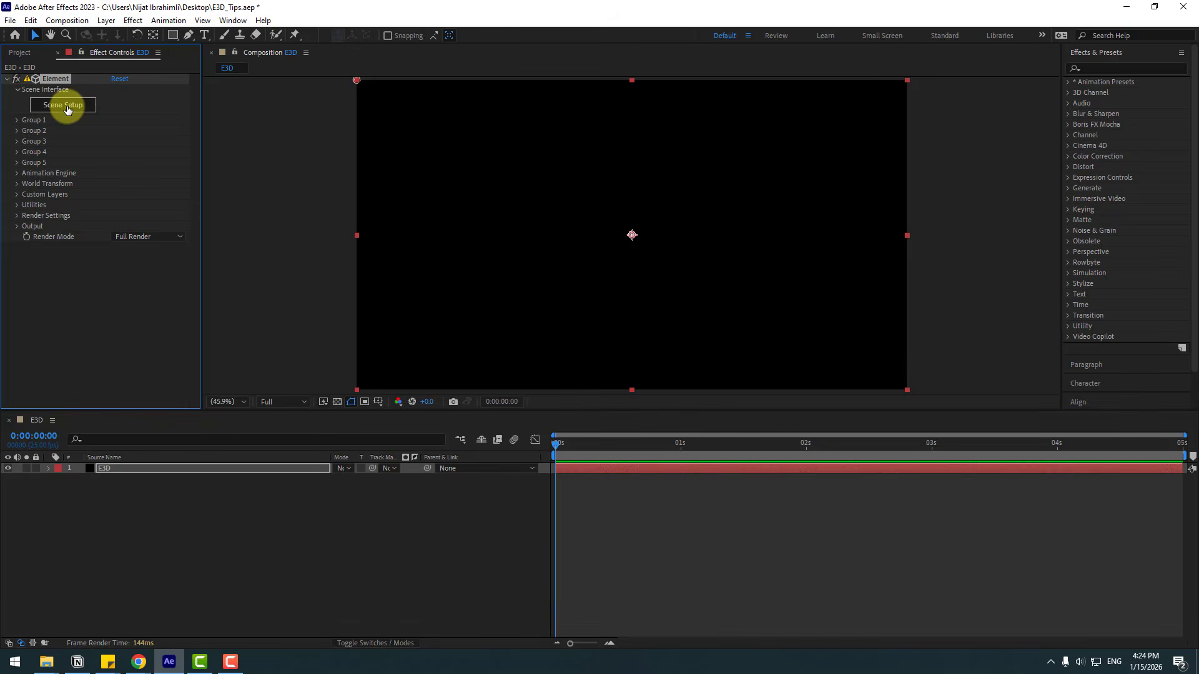
Step: Open the Element Scene Setup and import the earth.obj model from the Cartoon Earth OBJ folder with default import preferences
left_click(67, 106)
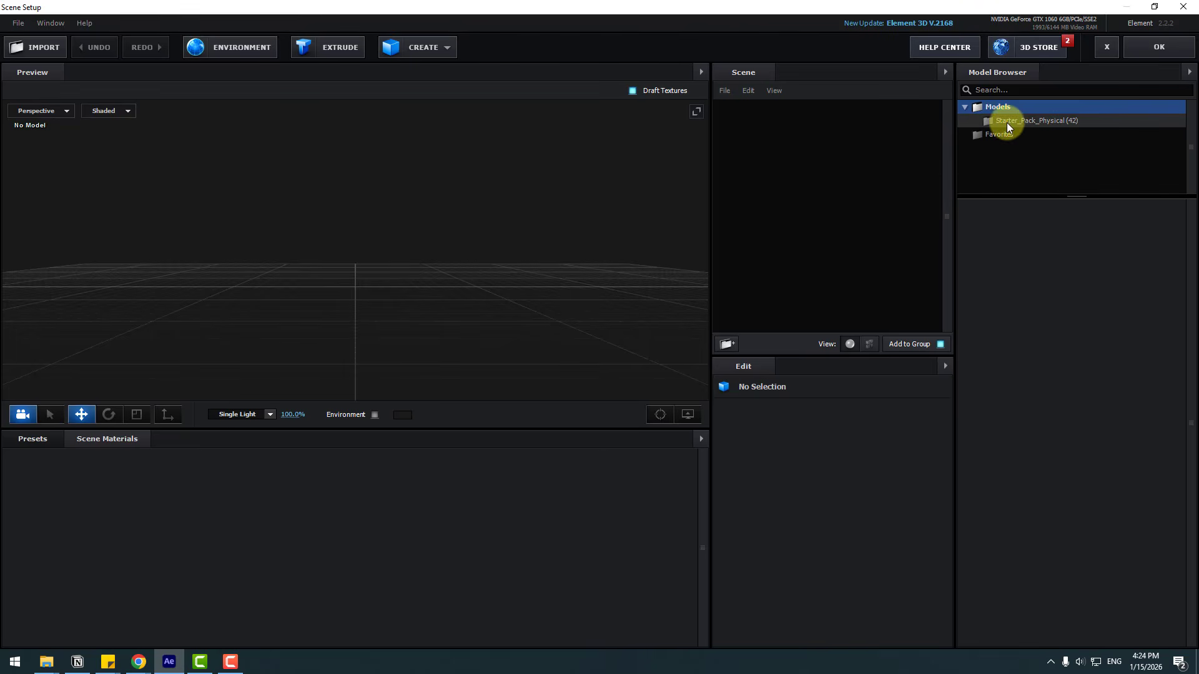
left_click(1013, 121)
scroll(1109, 441, "down", 1)
scroll(1110, 441, "up", 1)
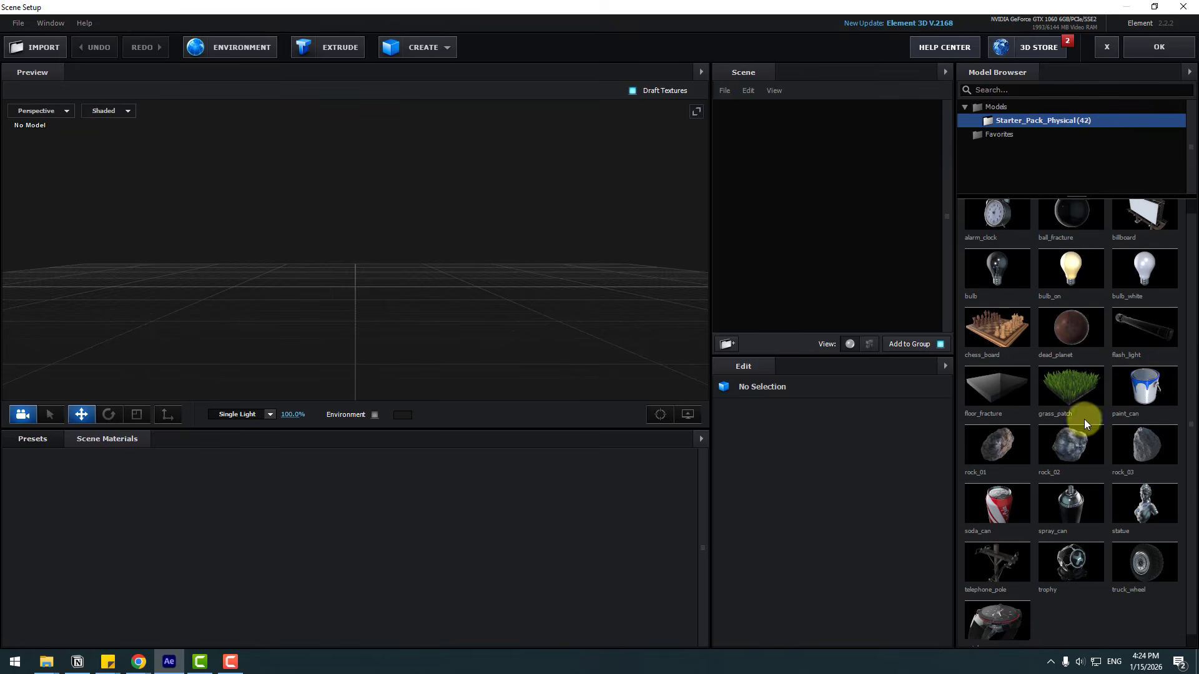
left_click(36, 50)
left_click(146, 127)
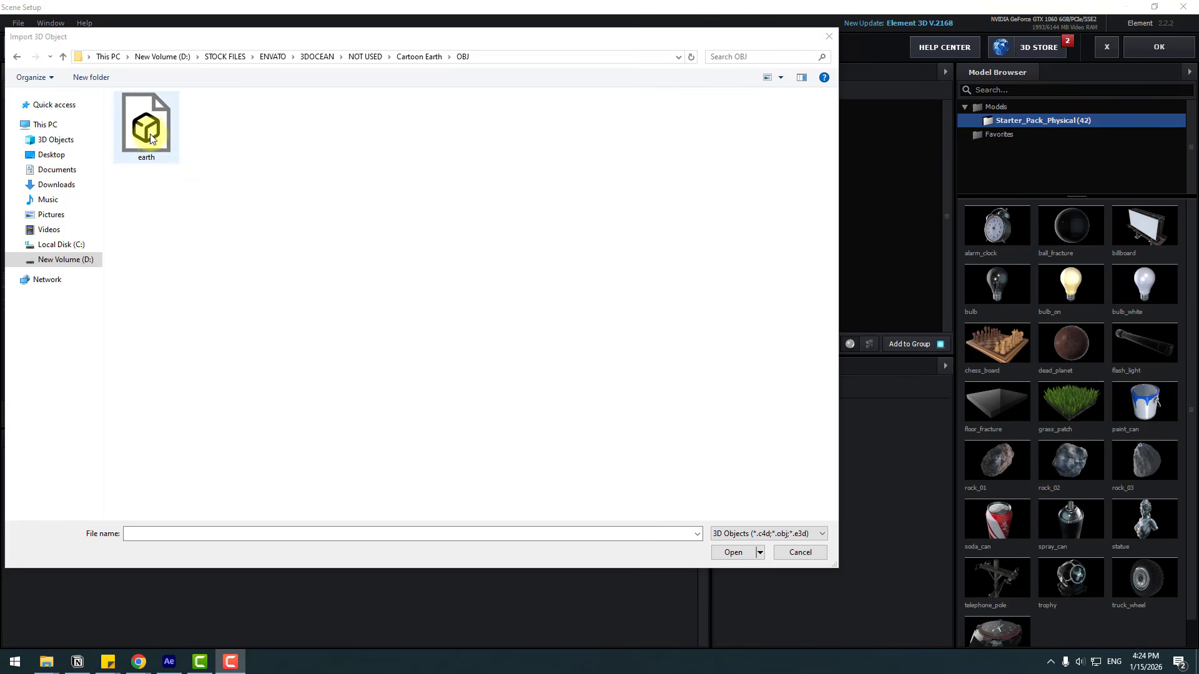
left_click(734, 553)
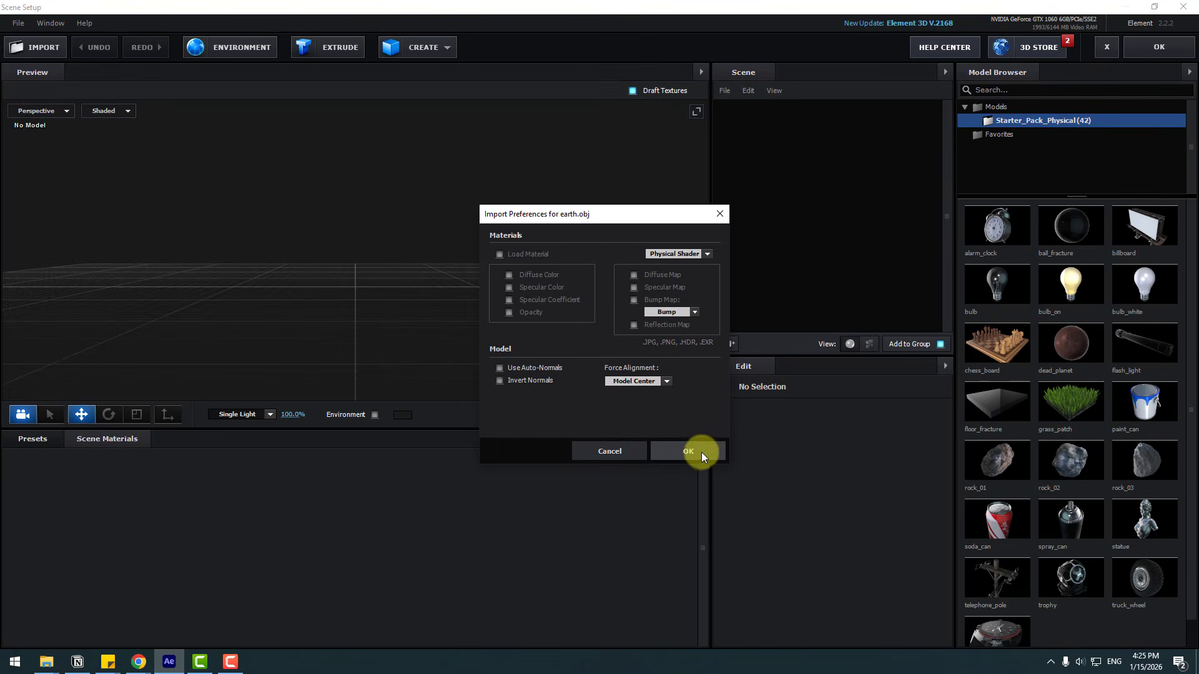
left_click(698, 455)
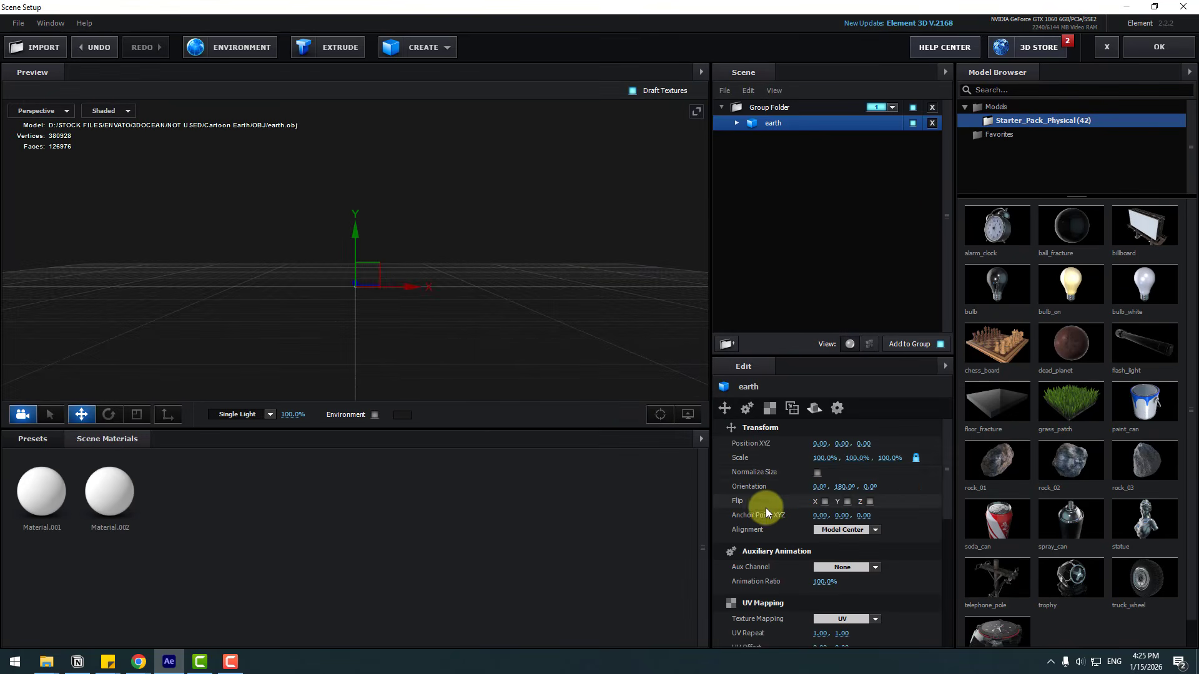
Step: Enable Normalize Size for the earth model and select its Material.001 material
left_click(818, 473)
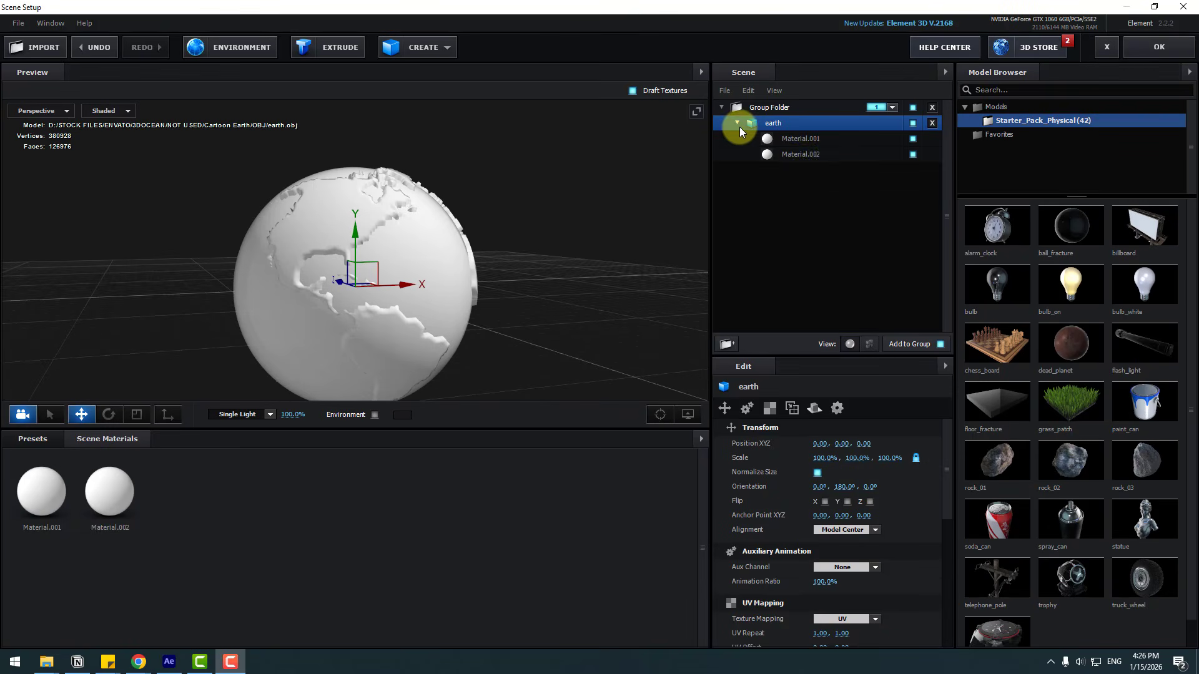
left_click(814, 142)
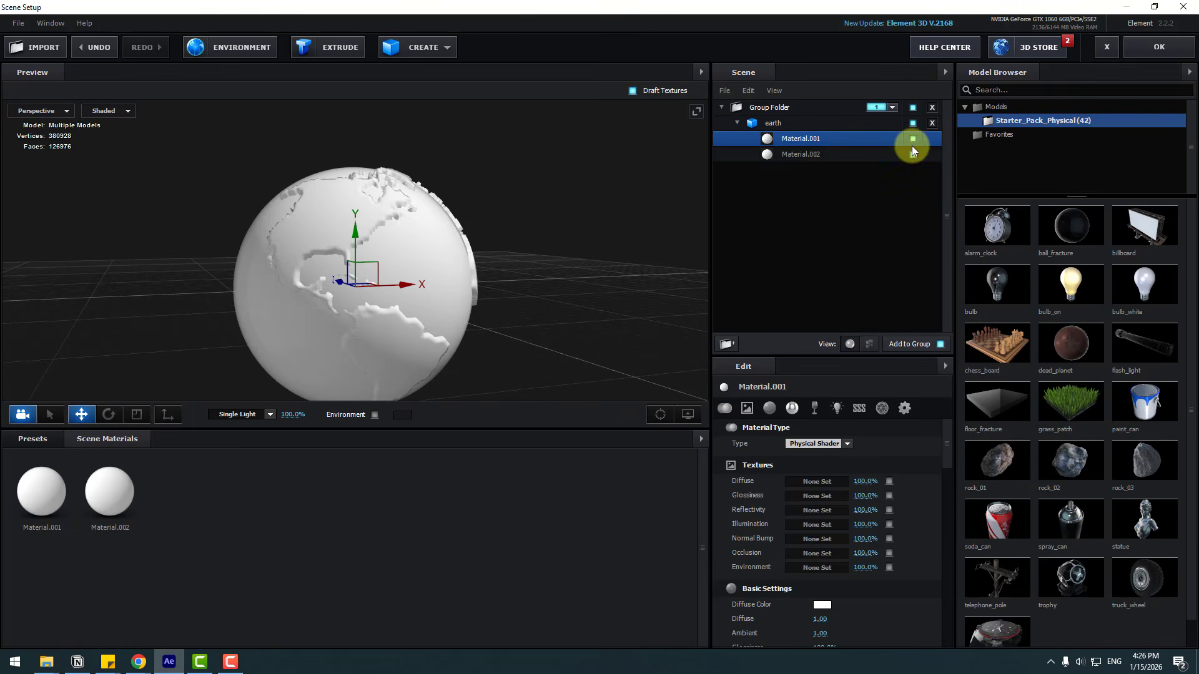
left_click(913, 139)
left_click(913, 138)
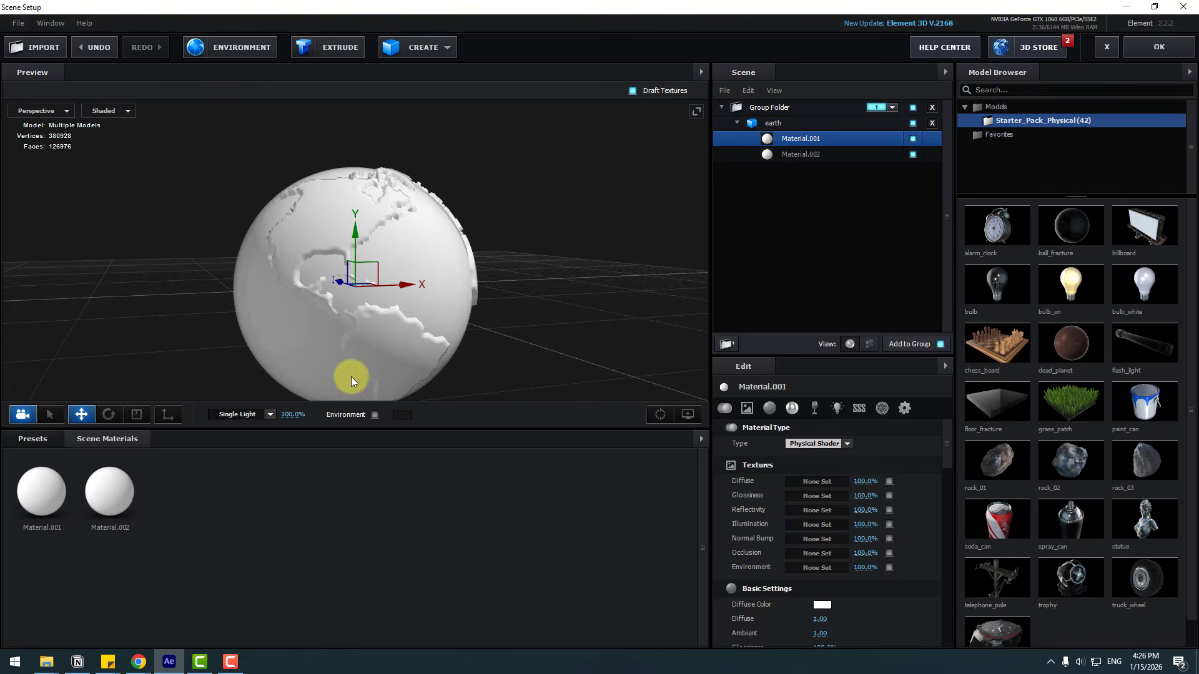
Step: Apply the Physical Flat_Color preset to the earth's land material and select it
left_click(25, 441)
scroll(57, 574, "down", 3)
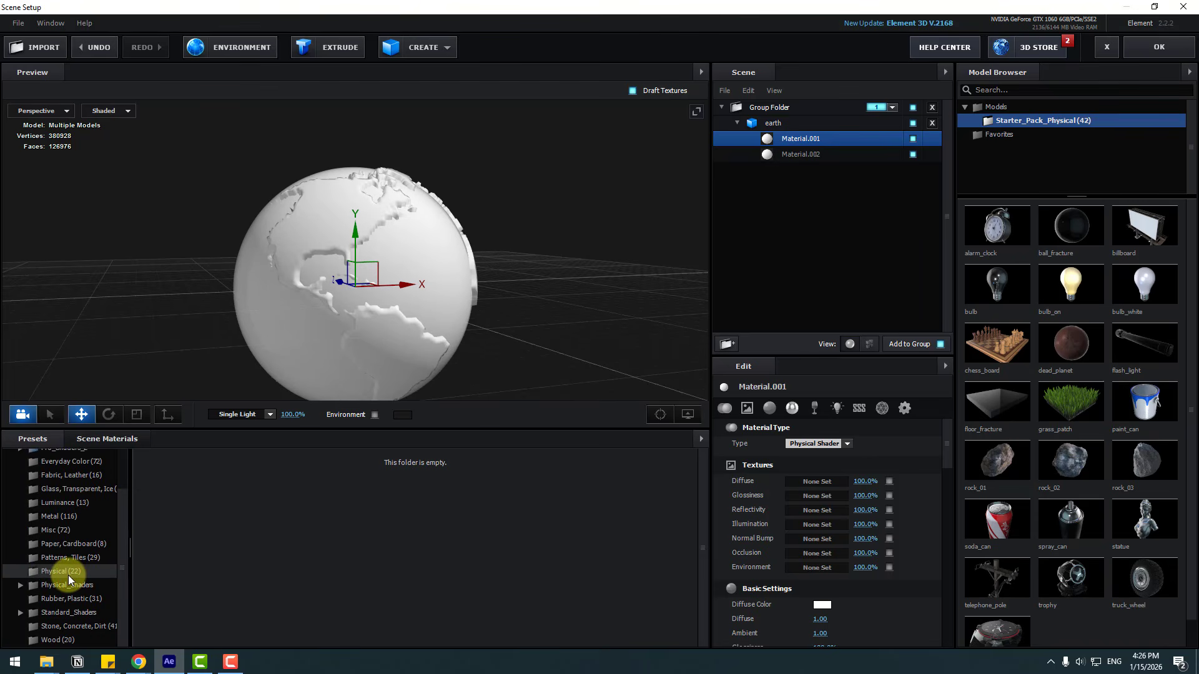
left_click(69, 573)
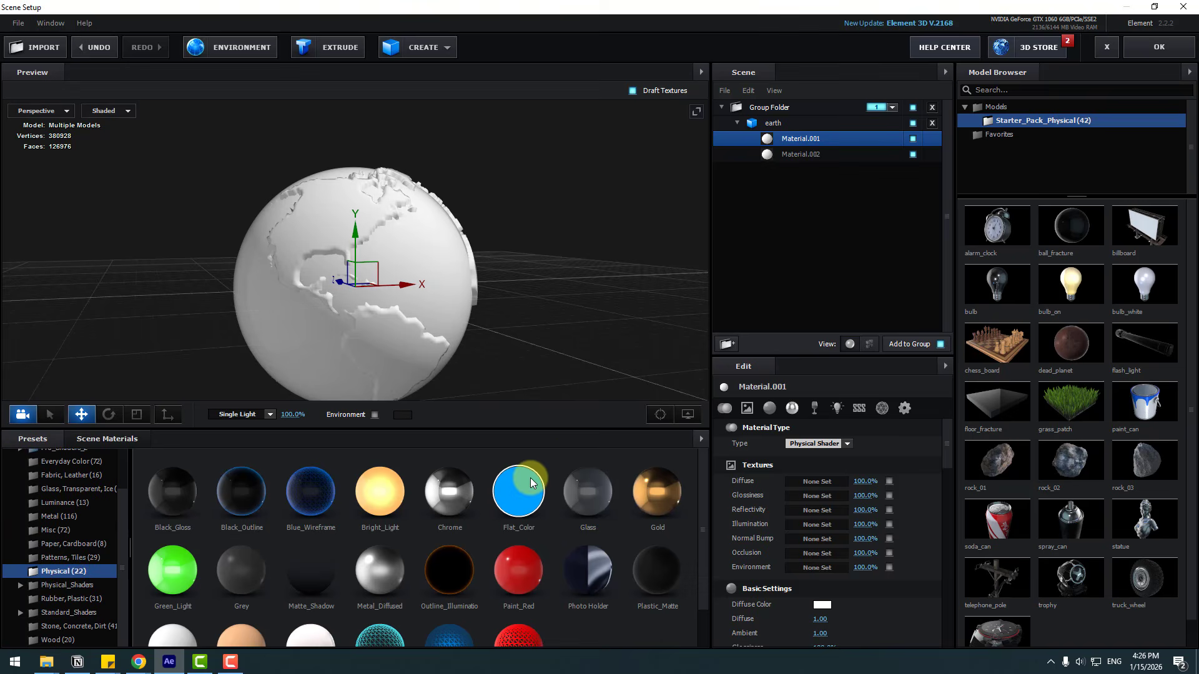
left_click_drag(324, 205, 325, 211)
left_click(793, 155)
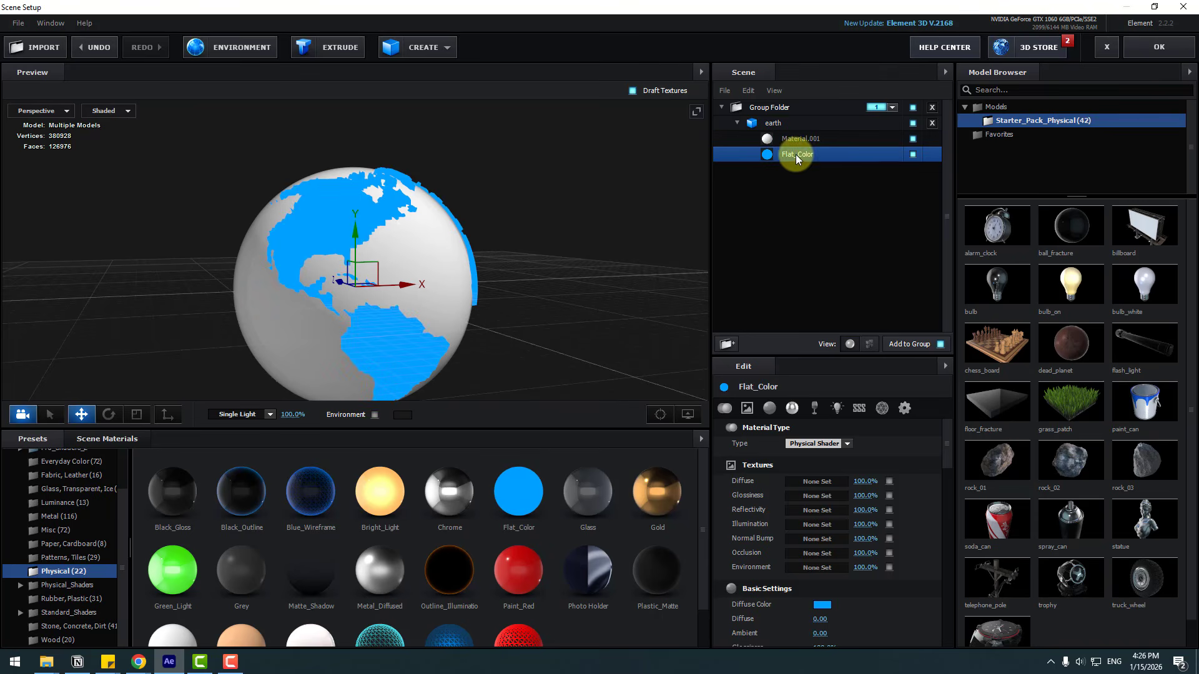
Step: Set the land material's diffuse color to green
left_click(820, 606)
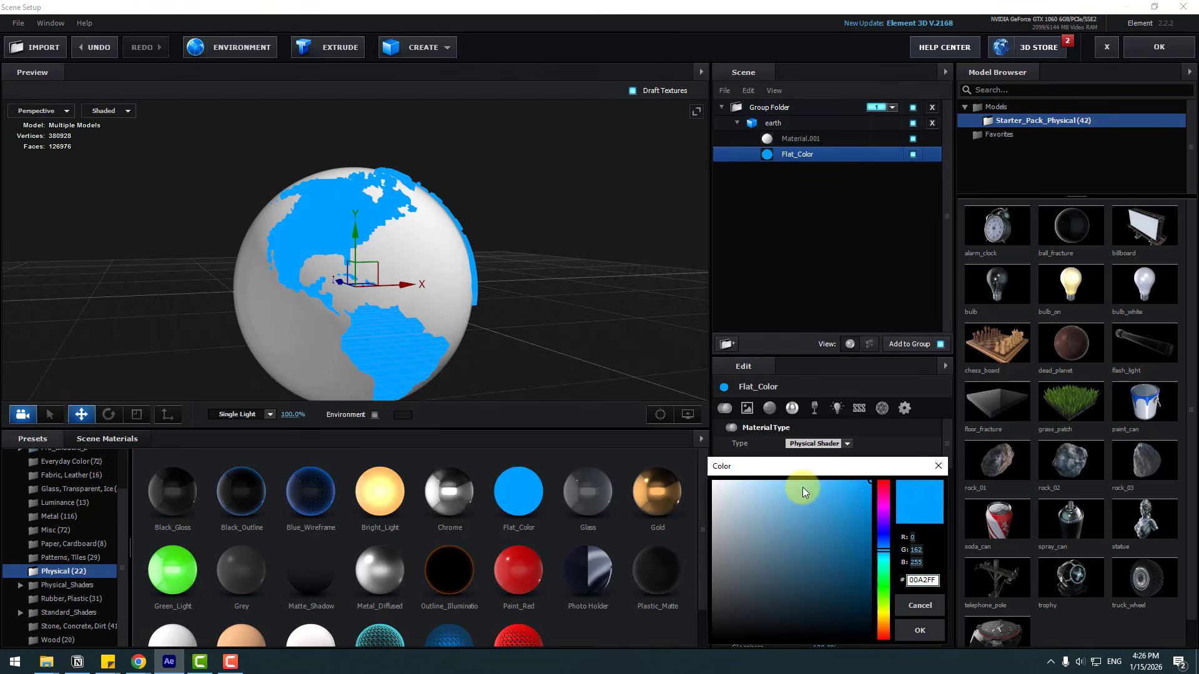
left_click(881, 589)
left_click(832, 521)
left_click(920, 631)
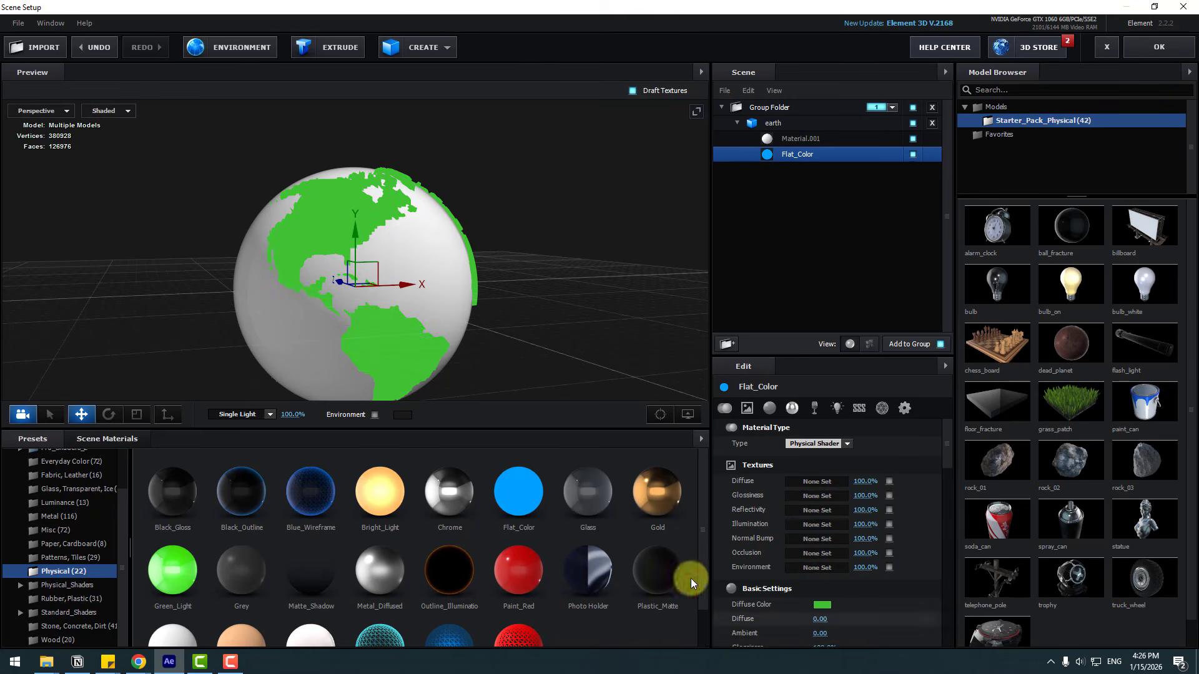
Step: Apply Flat_Color to the ocean material and set its diffuse color to 3A8AB9
left_click_drag(483, 497, 268, 324)
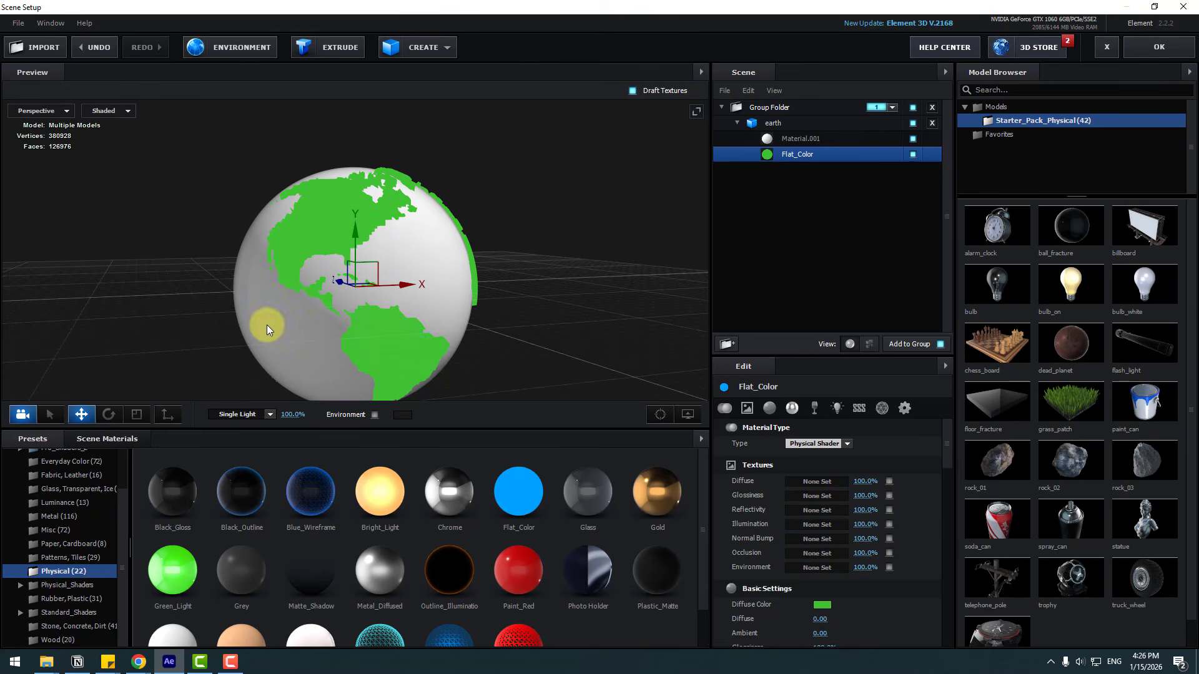
left_click(821, 606)
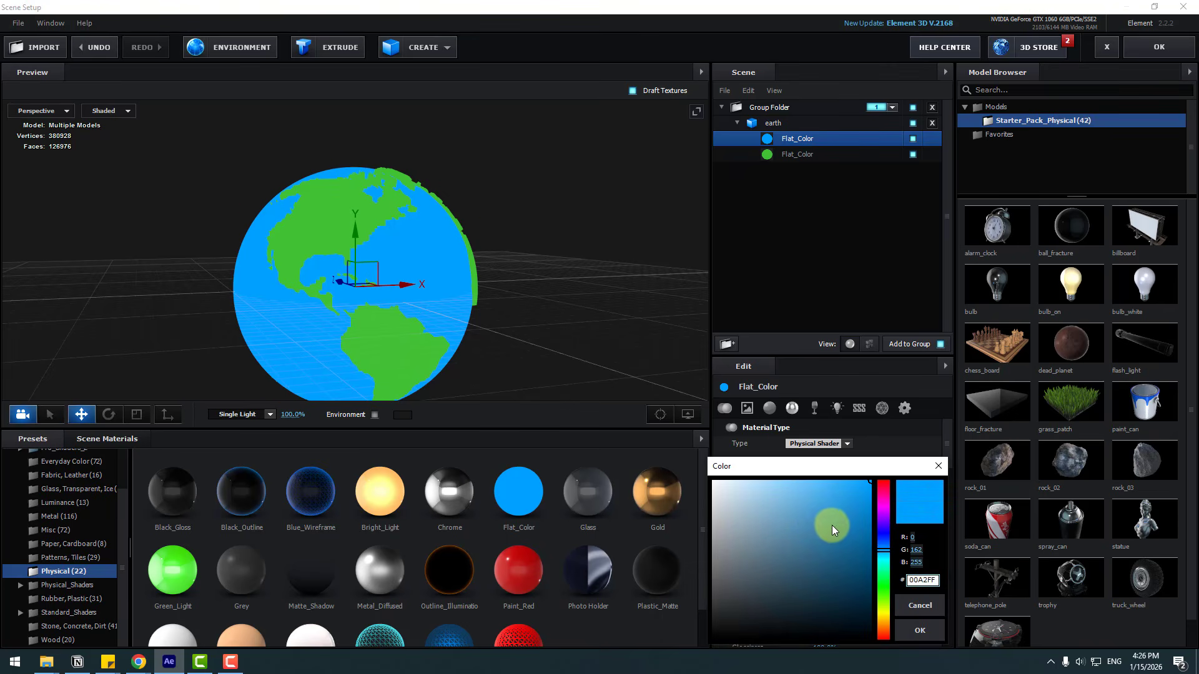
mouse_move(831, 526)
left_mouse_down()
mouse_move(804, 511)
mouse_move(820, 523)
left_mouse_up()
left_click(918, 631)
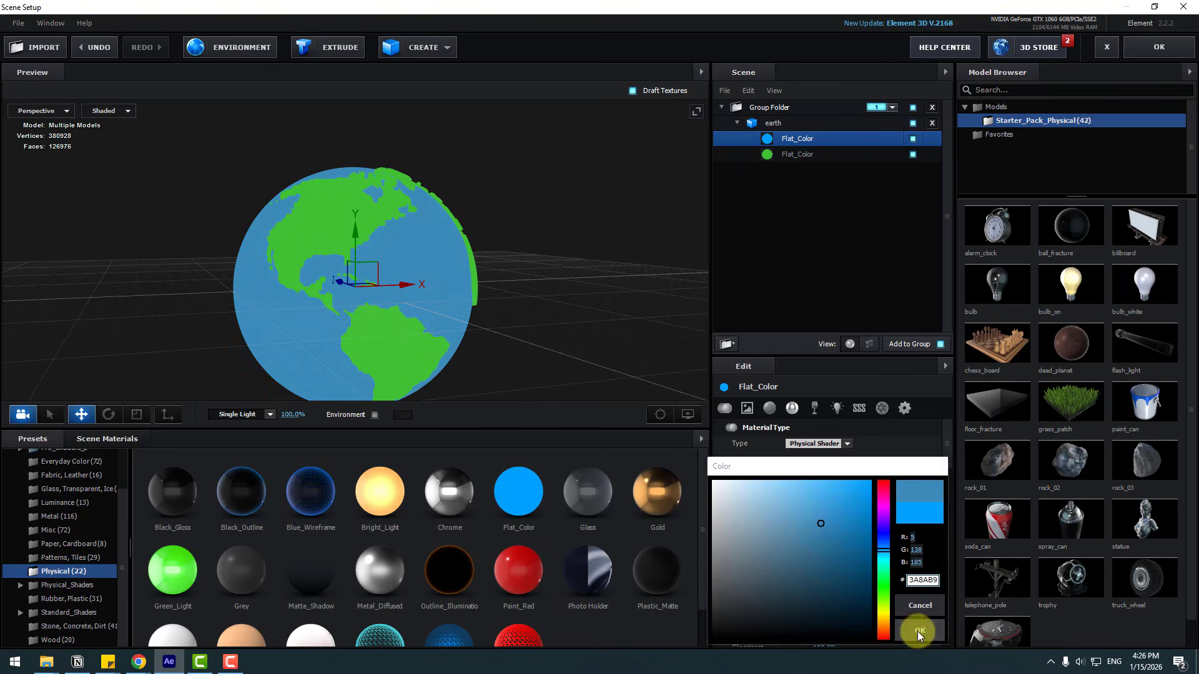
Step: Confirm the scene setup and return to the composition
left_click_drag(508, 294, 312, 301)
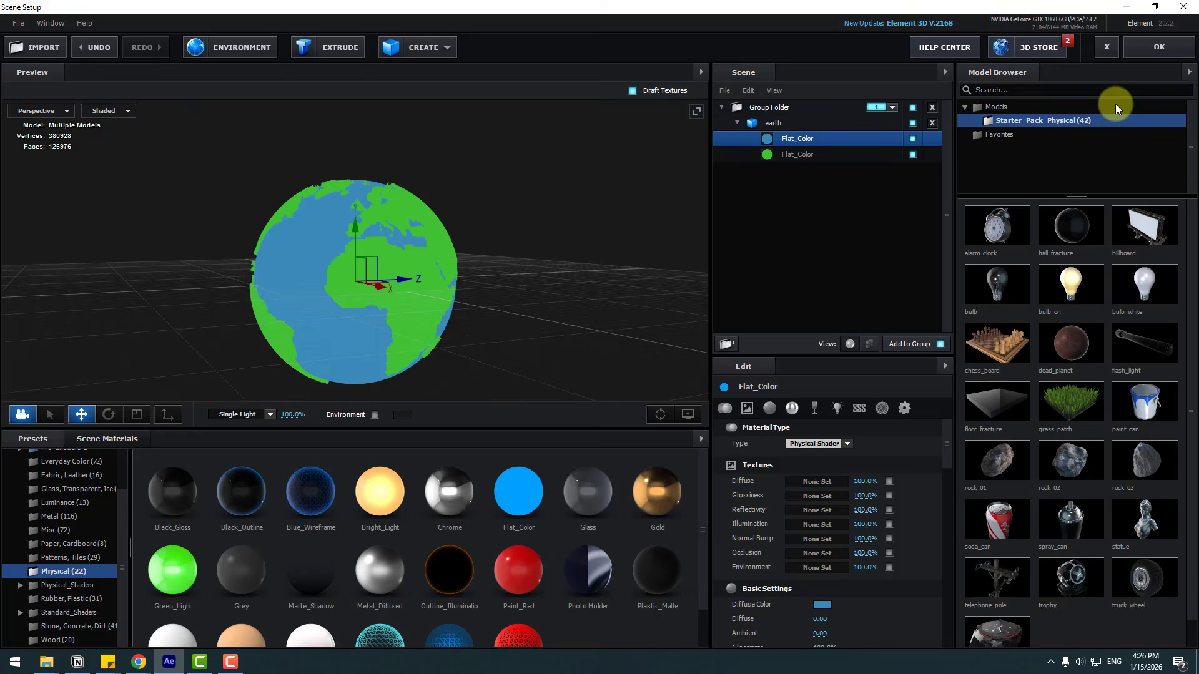
left_click(1143, 52)
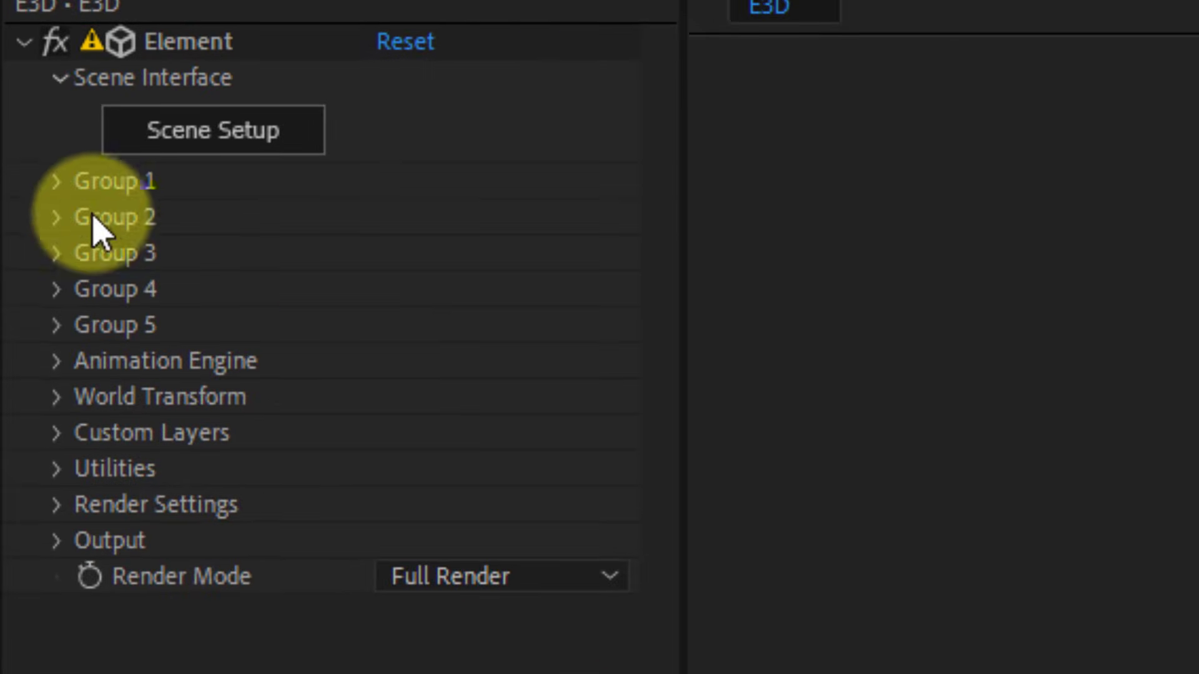
Step: Expand Group 1's Particle Look deform settings and enable the Taper deformer
left_click(56, 181)
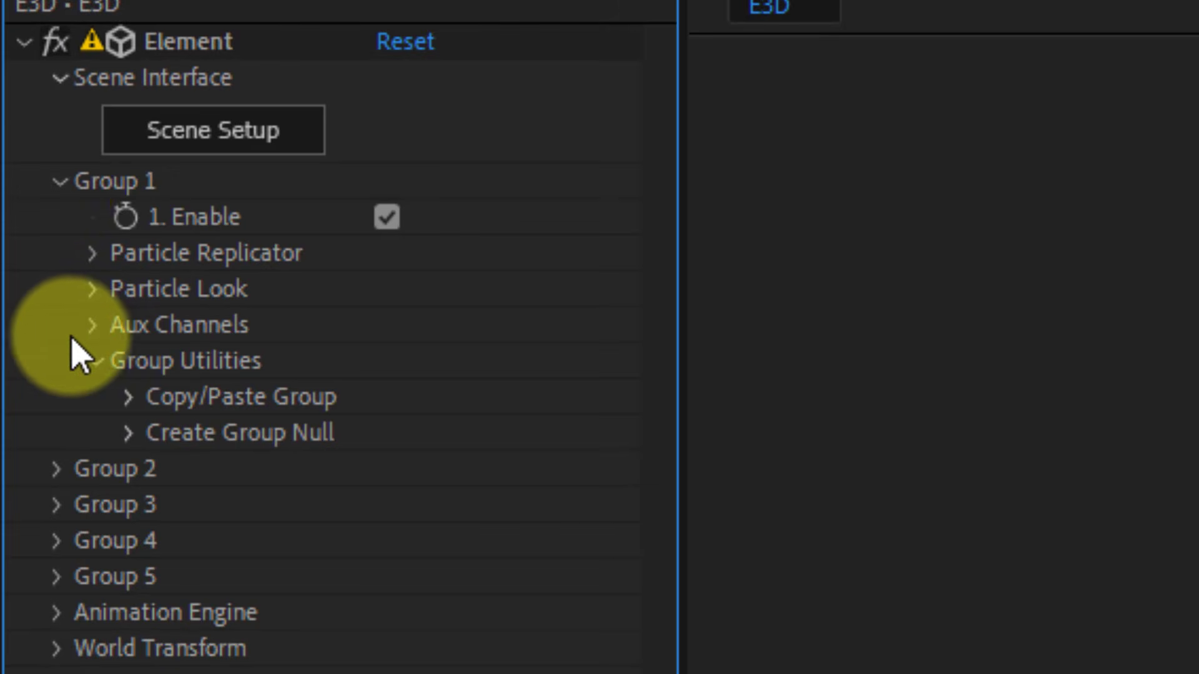
left_click(92, 290)
left_click(132, 612)
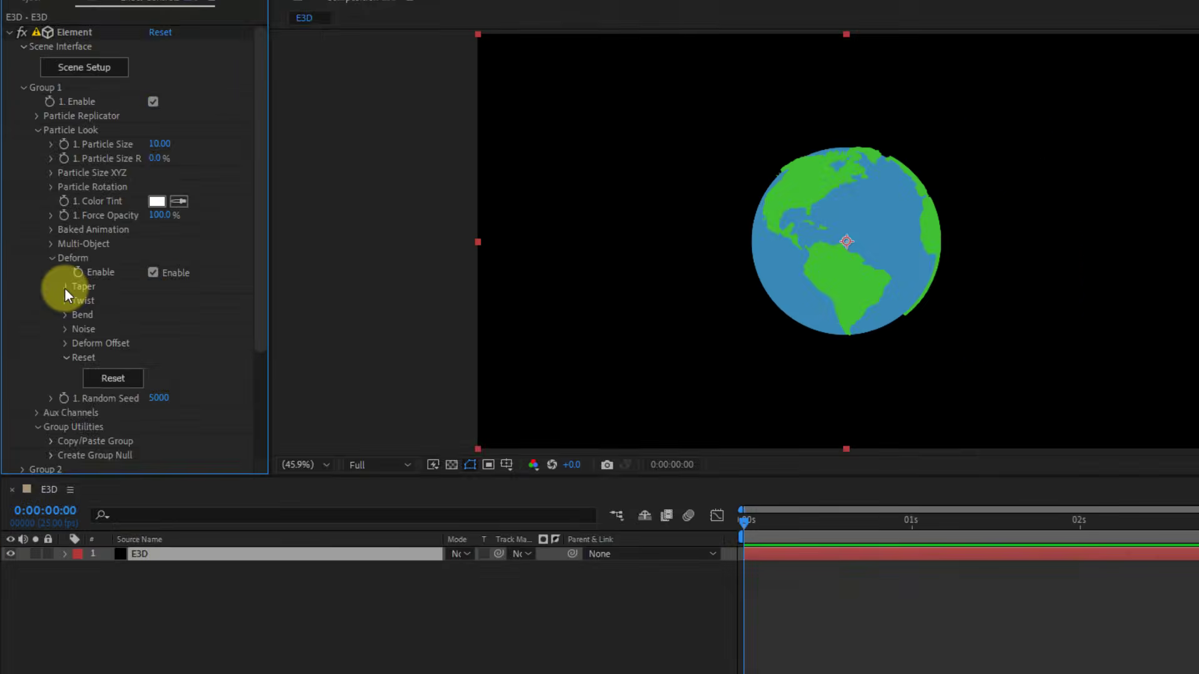
left_click(163, 382)
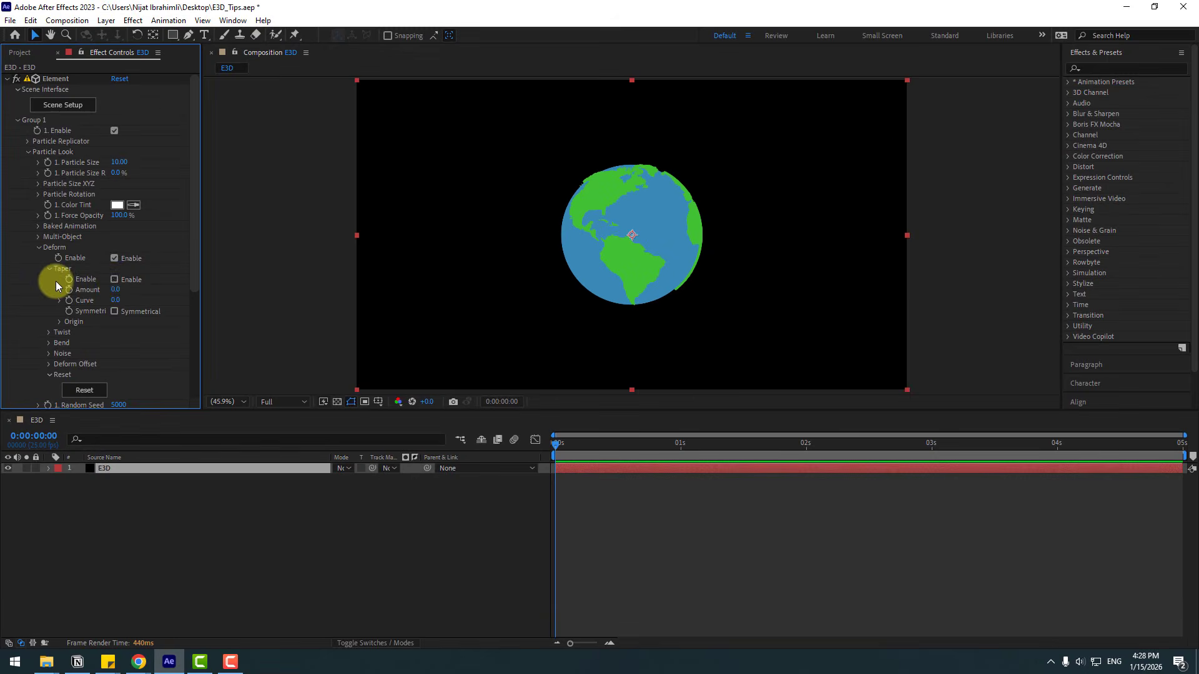
left_click(114, 281)
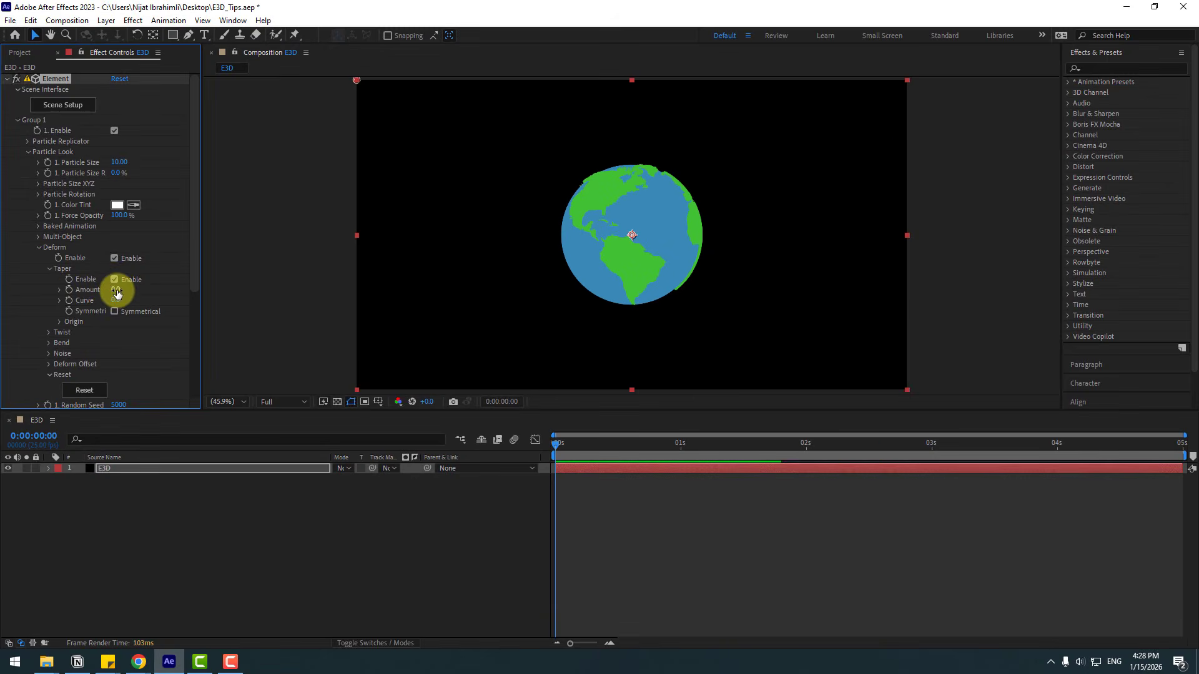
Step: Try adjusting the Taper amount, curve and Symmetrical option
left_click_drag(133, 291, 208, 308)
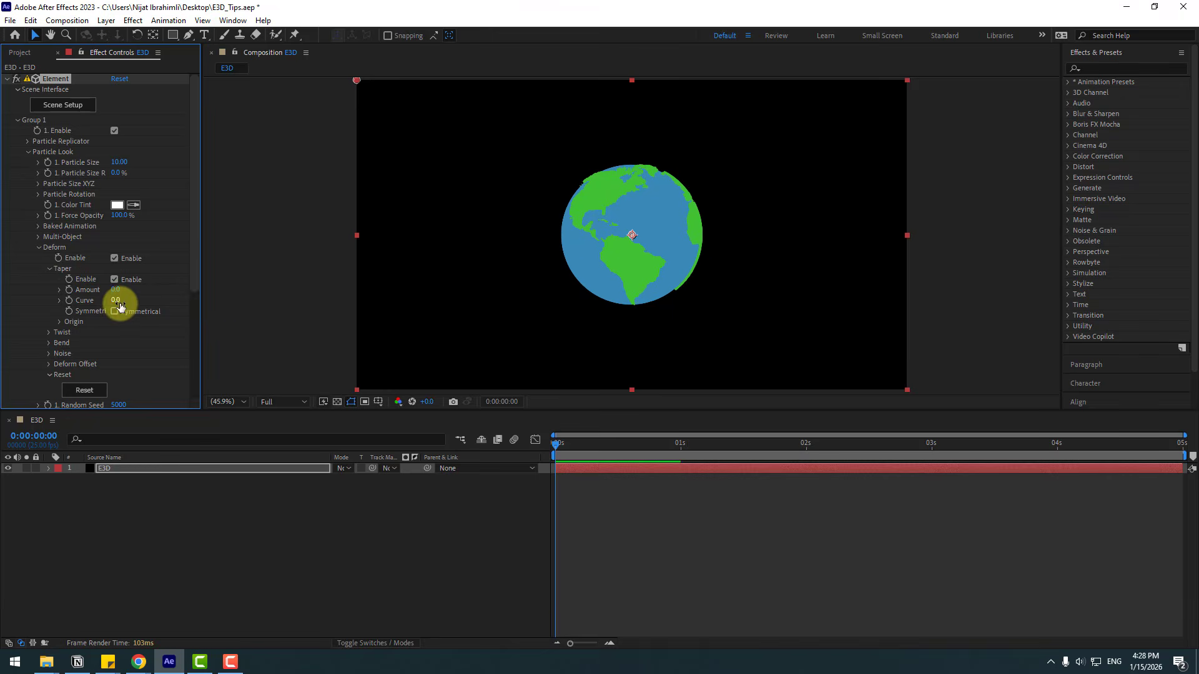
left_click_drag(118, 303, 133, 354)
left_click(115, 311)
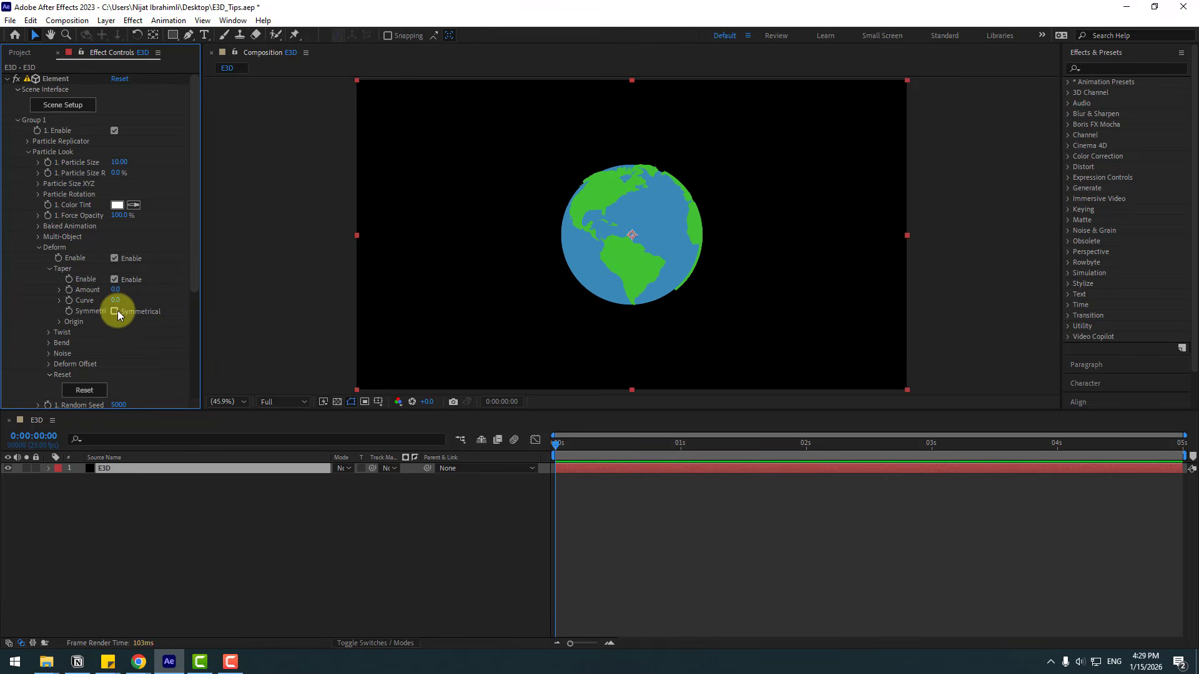
left_click_drag(115, 289, 872, 297)
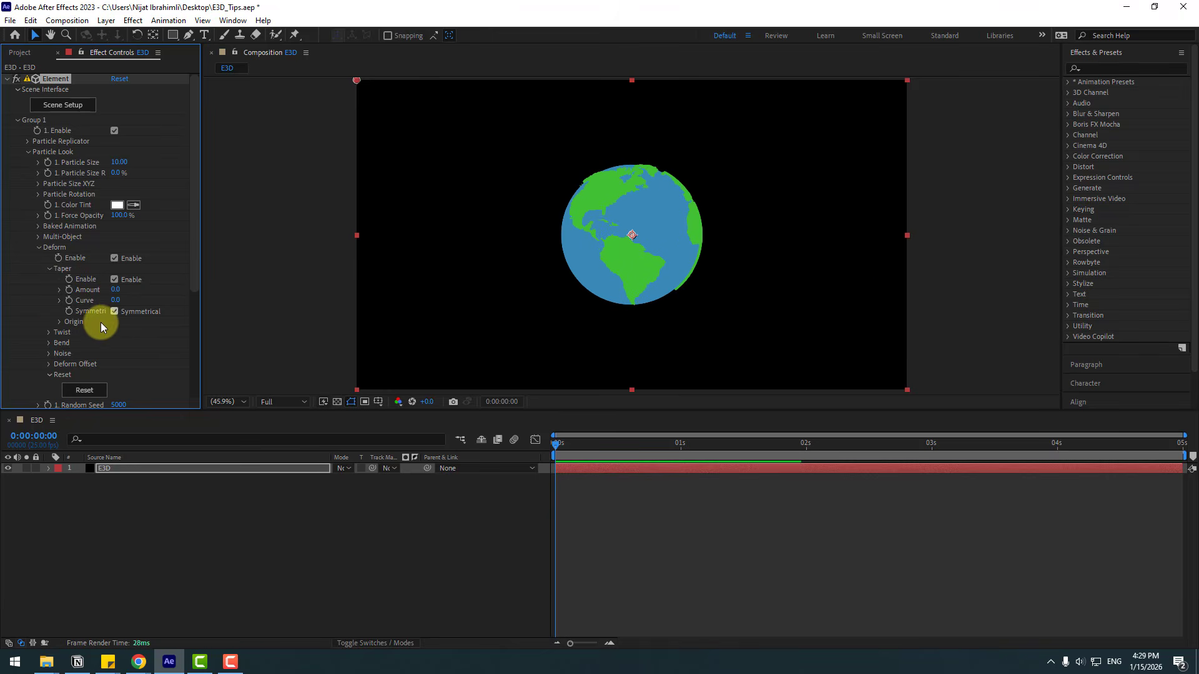
Step: Try tapering the globe with an amount of 0.3 and an Origin X orientation of 13°
left_click(59, 323)
left_click(115, 311)
left_click_drag(115, 290, 267, 285)
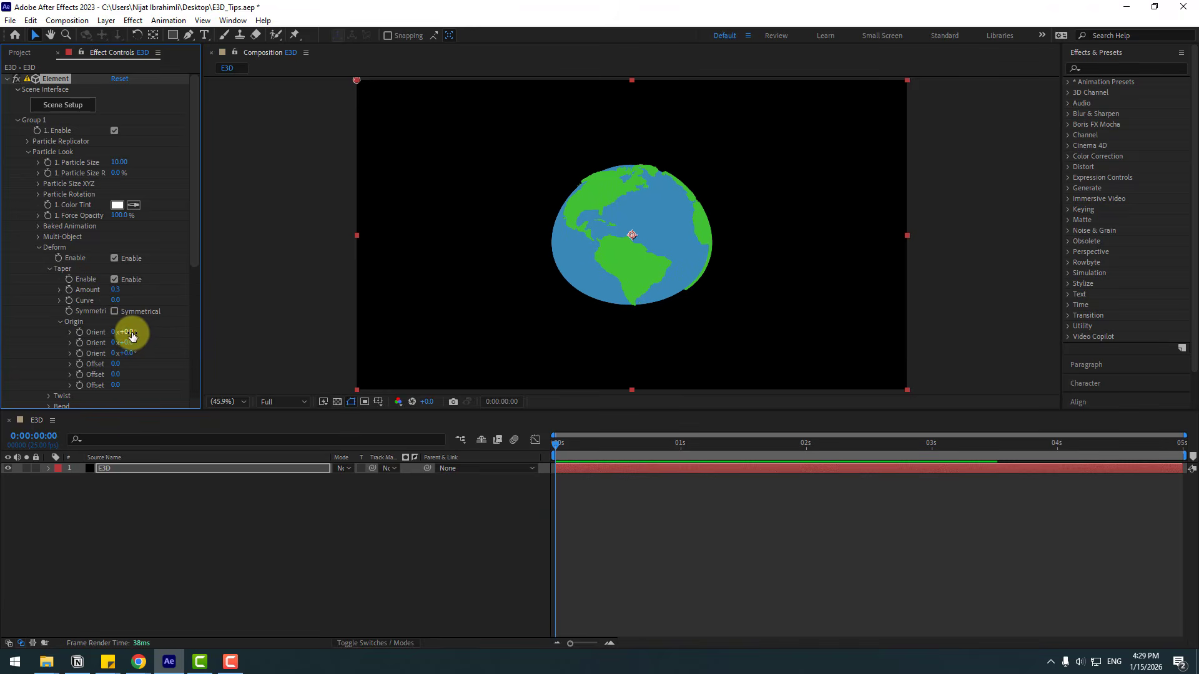
left_click_drag(131, 336, 1014, 321)
left_click_drag(128, 343, 512, 324)
Step: Undo the taper changes and collapse the Origin settings
key("ctrl+z")
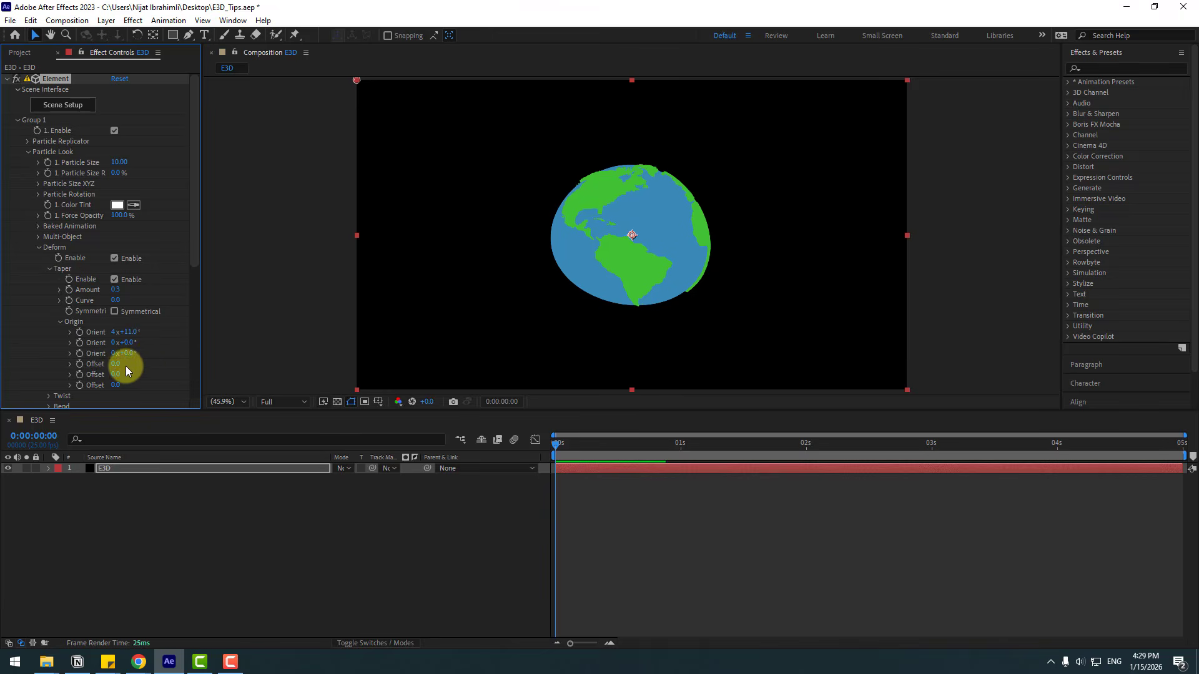
key("ctrl+z")
left_click(61, 321)
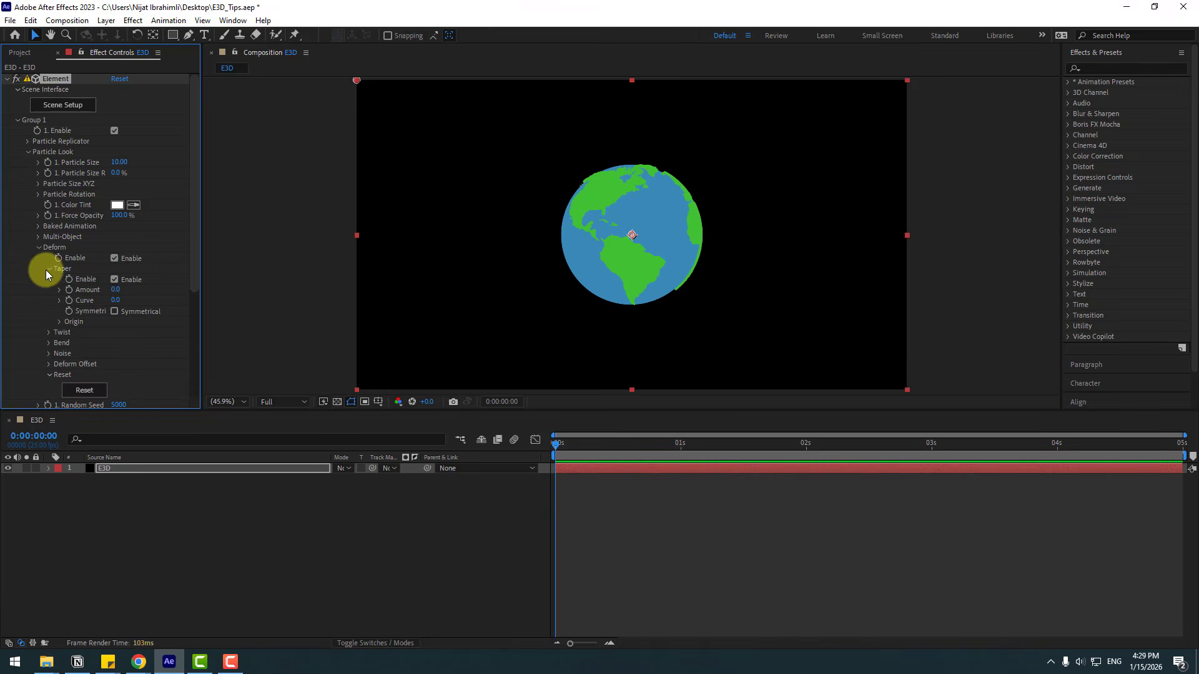
Step: Try twisting the globe along X with the Twist deformer, then undo the change
left_click(50, 269)
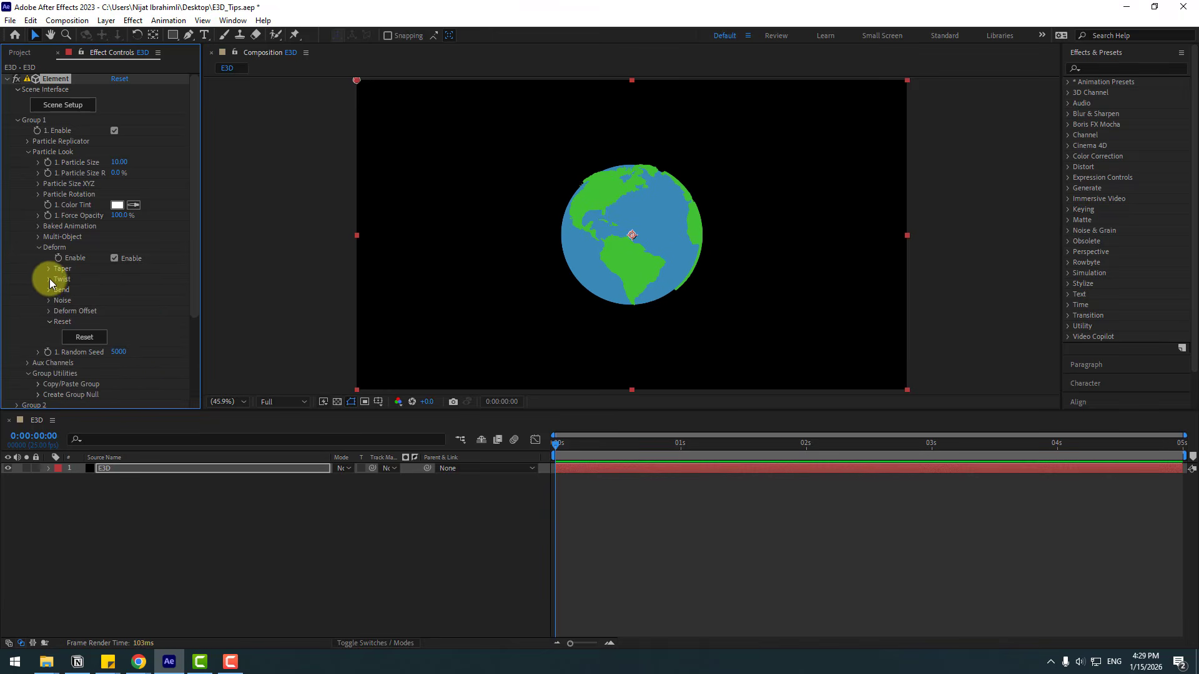
left_click(49, 280)
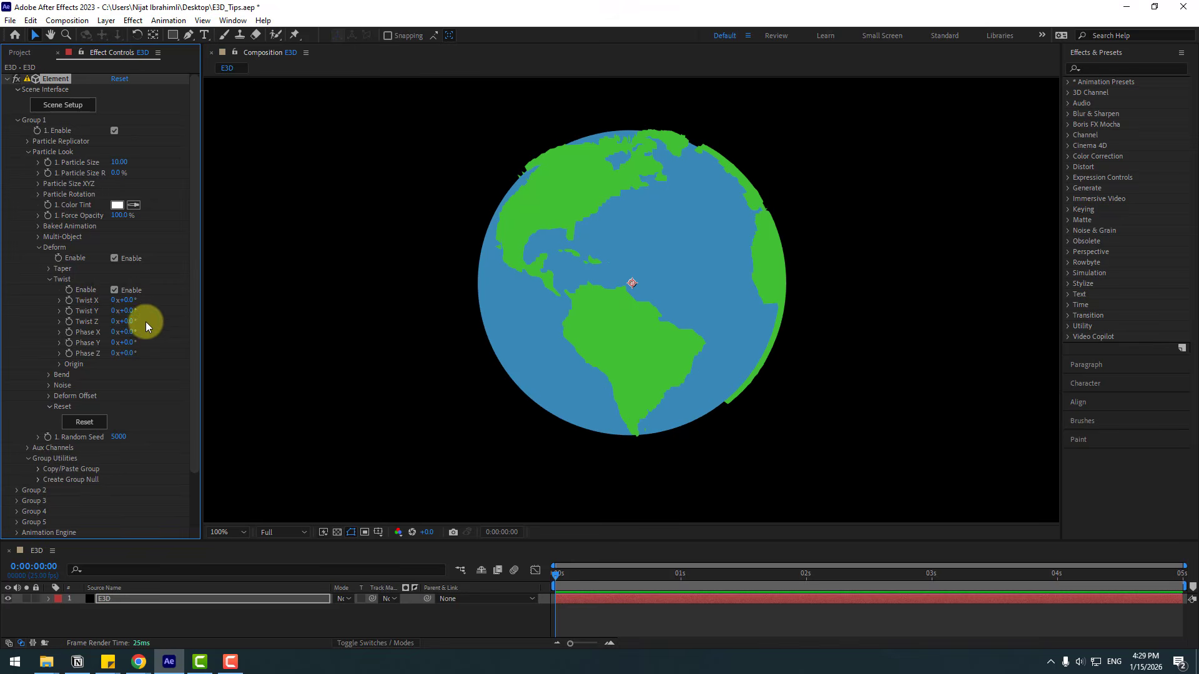
left_click_drag(132, 303, 223, 343)
key("ctrl+z")
key("ctrl+z")
key("ctrl+z")
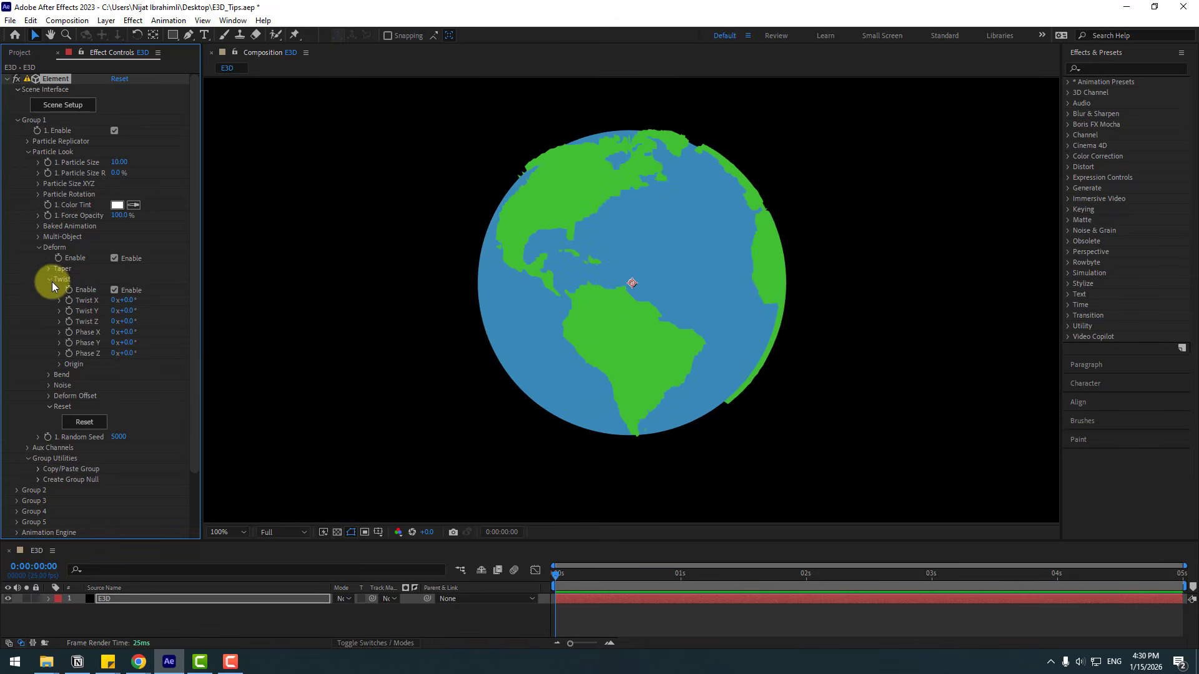
Step: Try bending the globe by changing the Bend axis, angle and direction, then undo and collapse the Bend settings
left_click(50, 279)
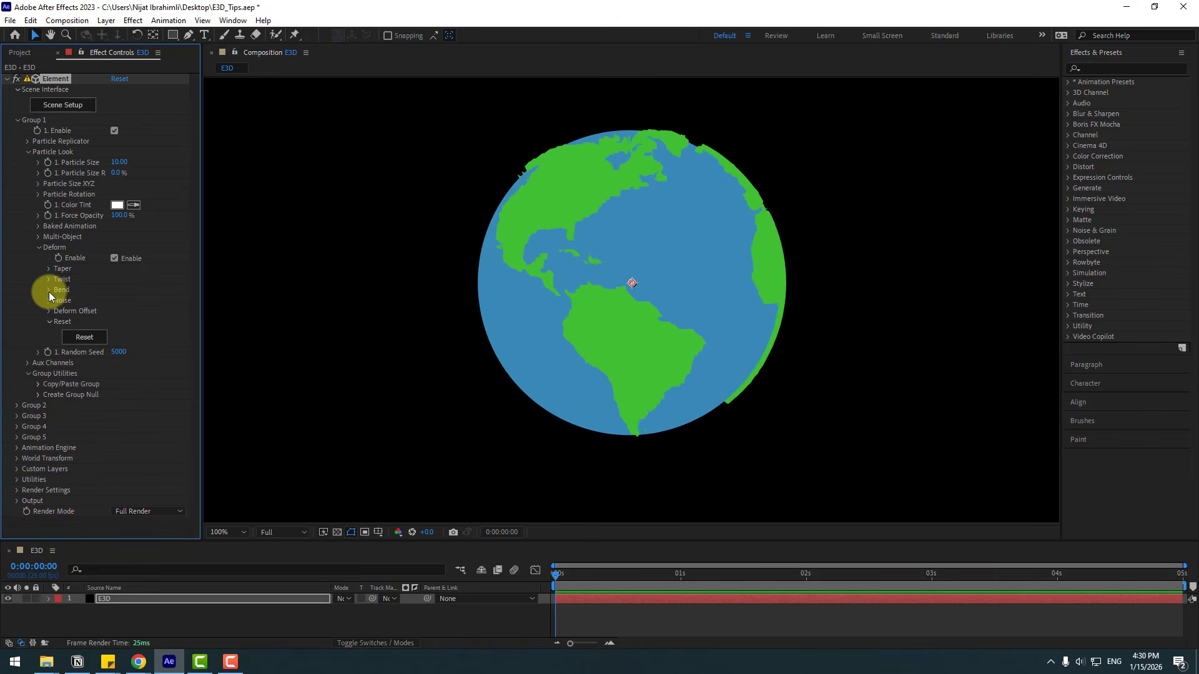
left_click(49, 291)
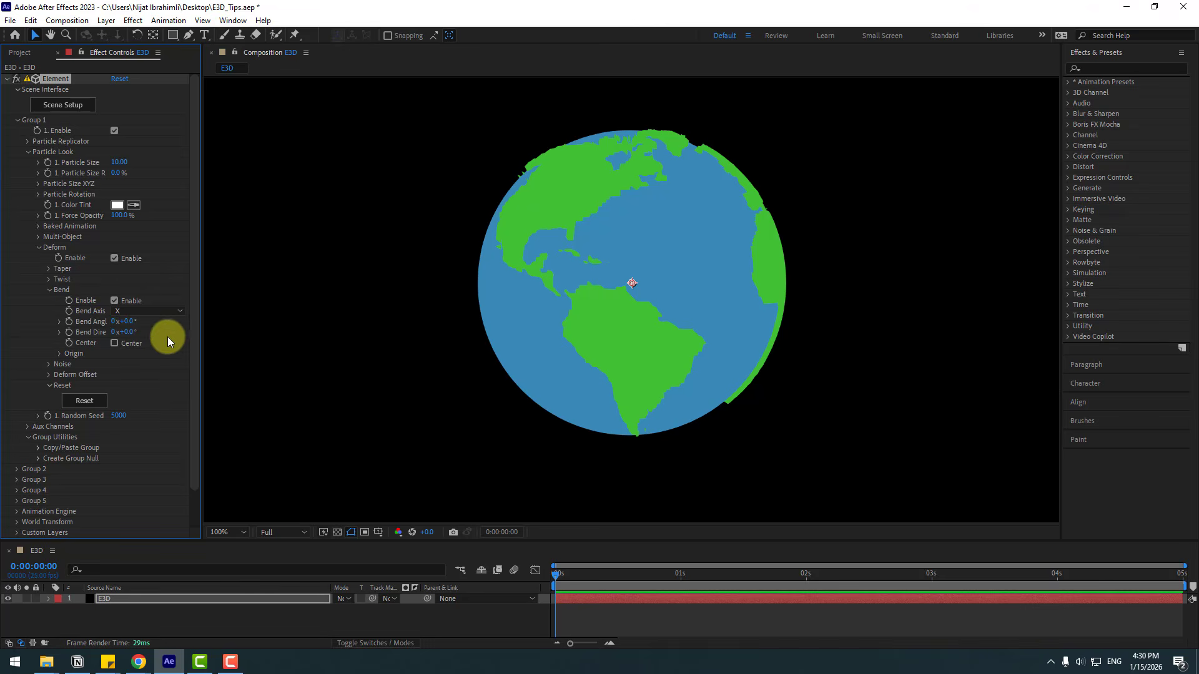
mouse_move(134, 326)
left_mouse_down()
mouse_move(174, 324)
mouse_move(96, 324)
mouse_move(186, 325)
mouse_move(128, 336)
left_mouse_up()
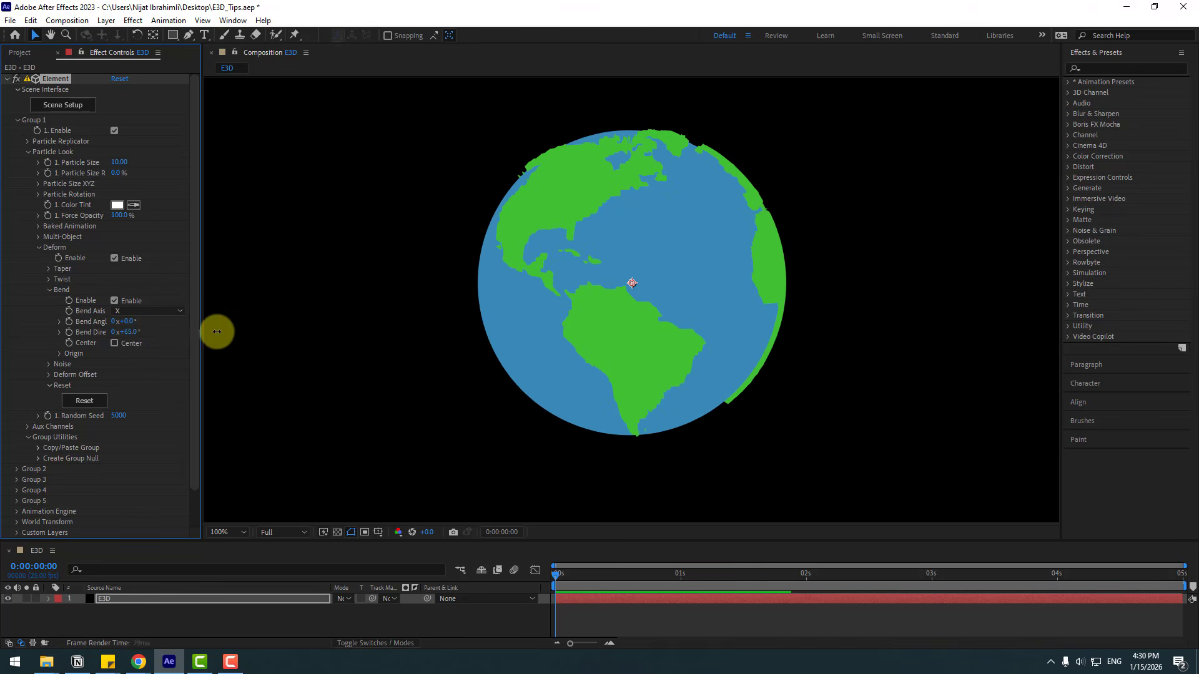
left_click_drag(217, 331, 177, 338)
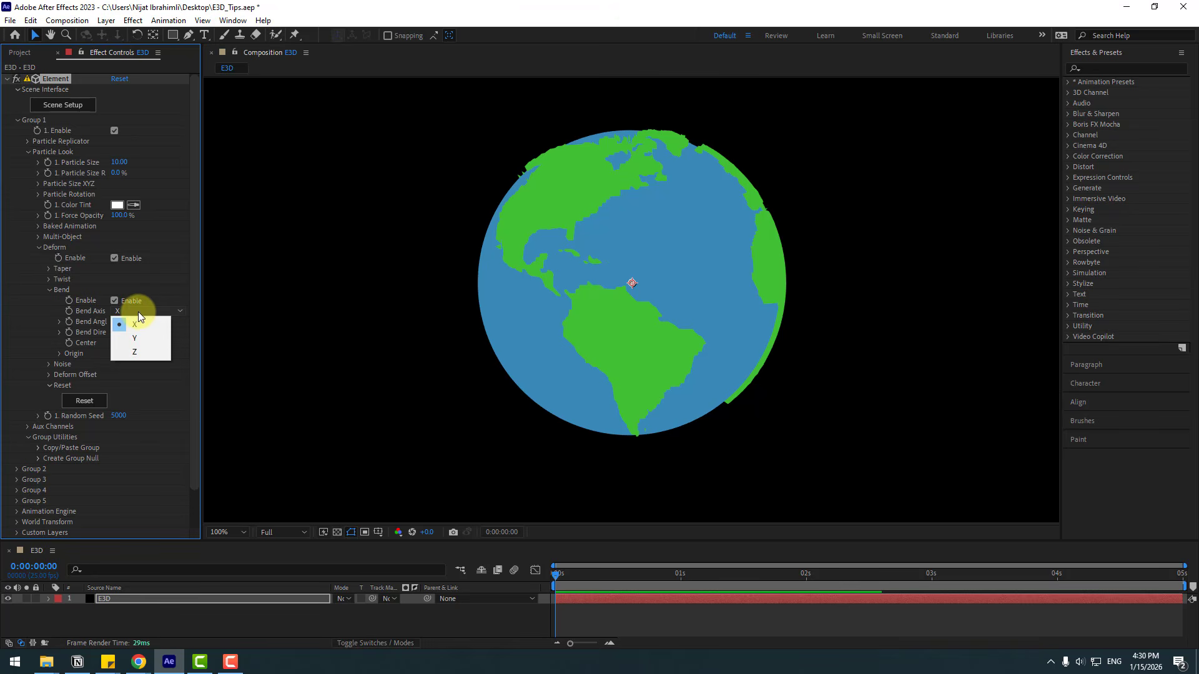
left_click(133, 339)
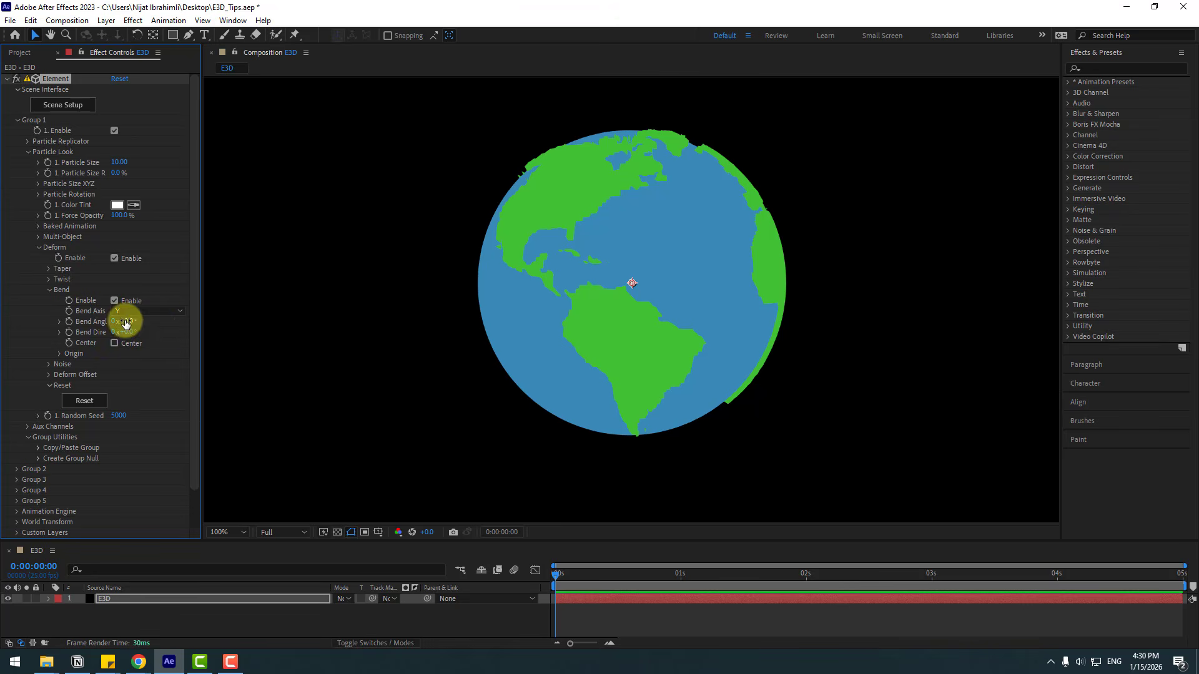
left_click_drag(123, 322, 87, 334)
left_click(133, 313)
left_click(134, 345)
key("ctrl+z")
left_click(49, 289)
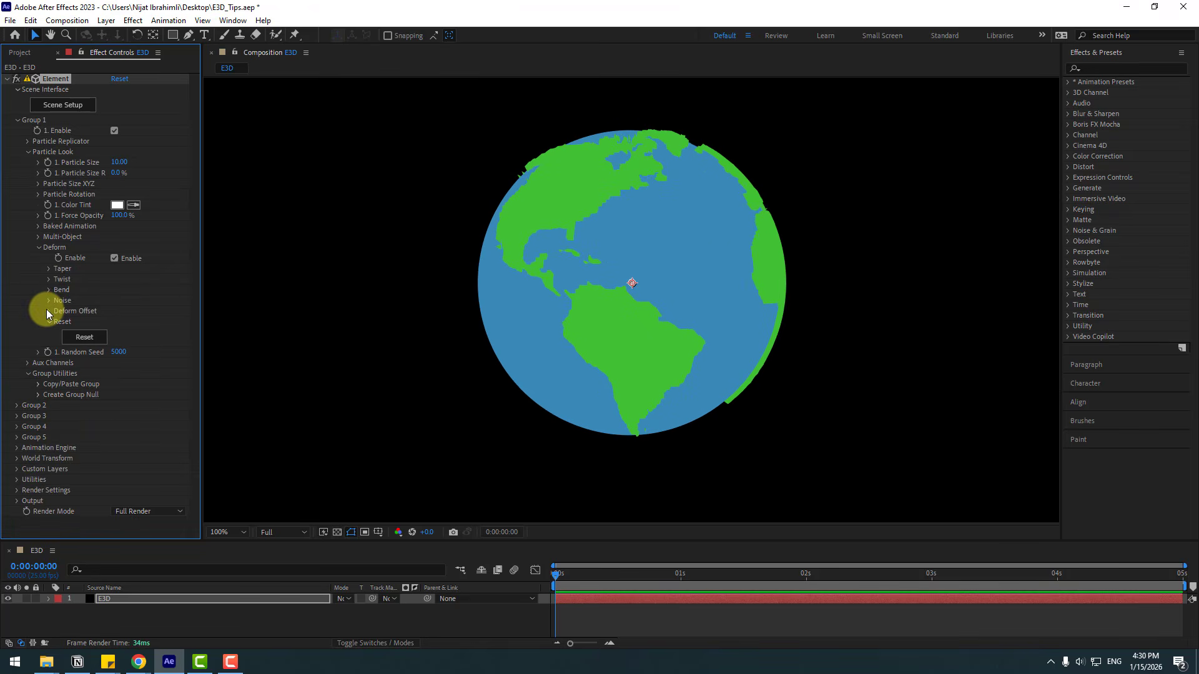
Step: Try deforming the globe with Noise at 153% intensity and adjusting its Advanced exponent values
left_click(49, 303)
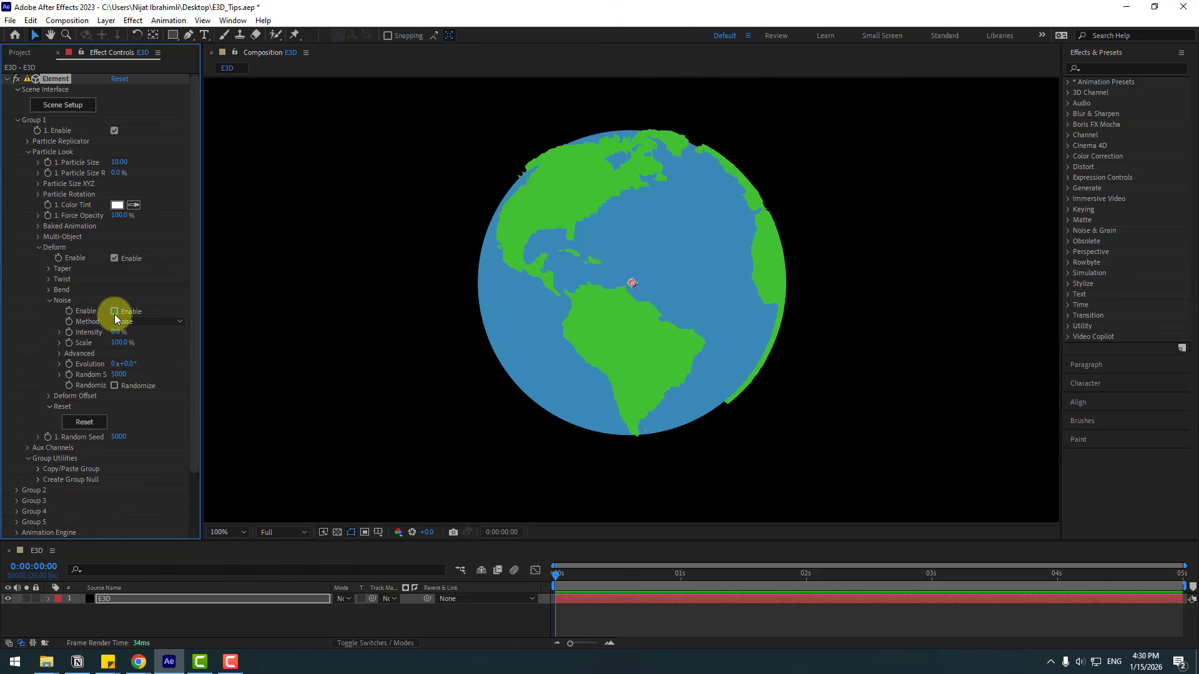
left_click_drag(117, 337, 277, 387)
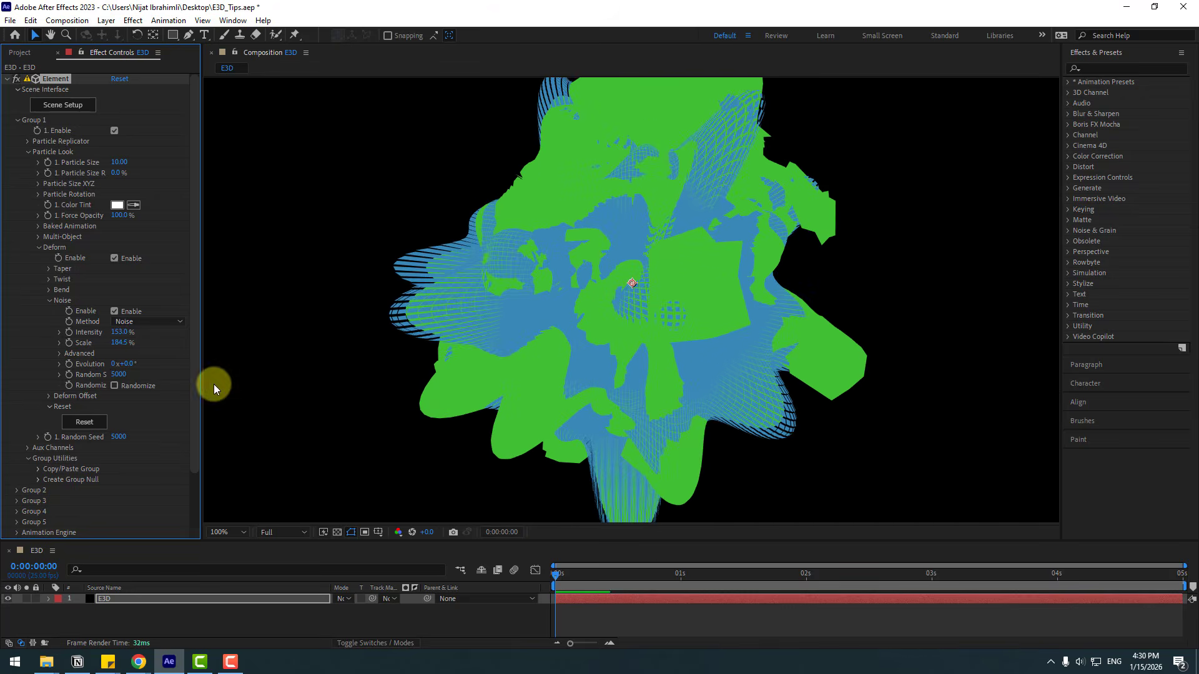
left_click(59, 353)
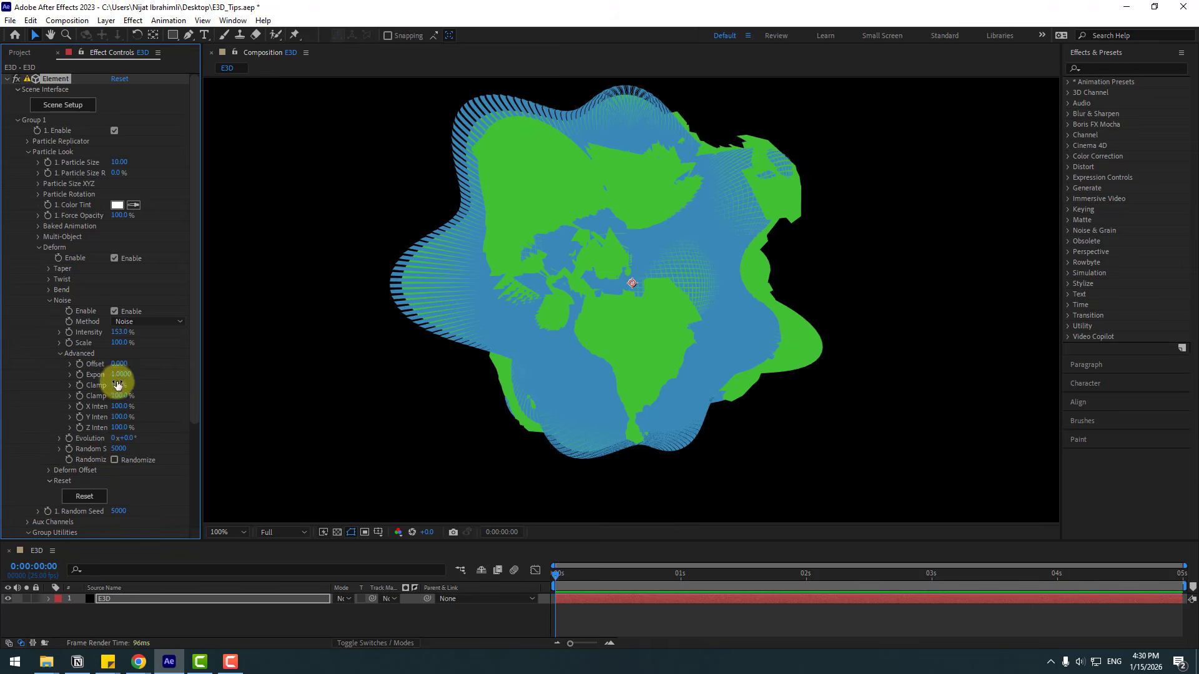
left_click_drag(121, 373, 246, 361)
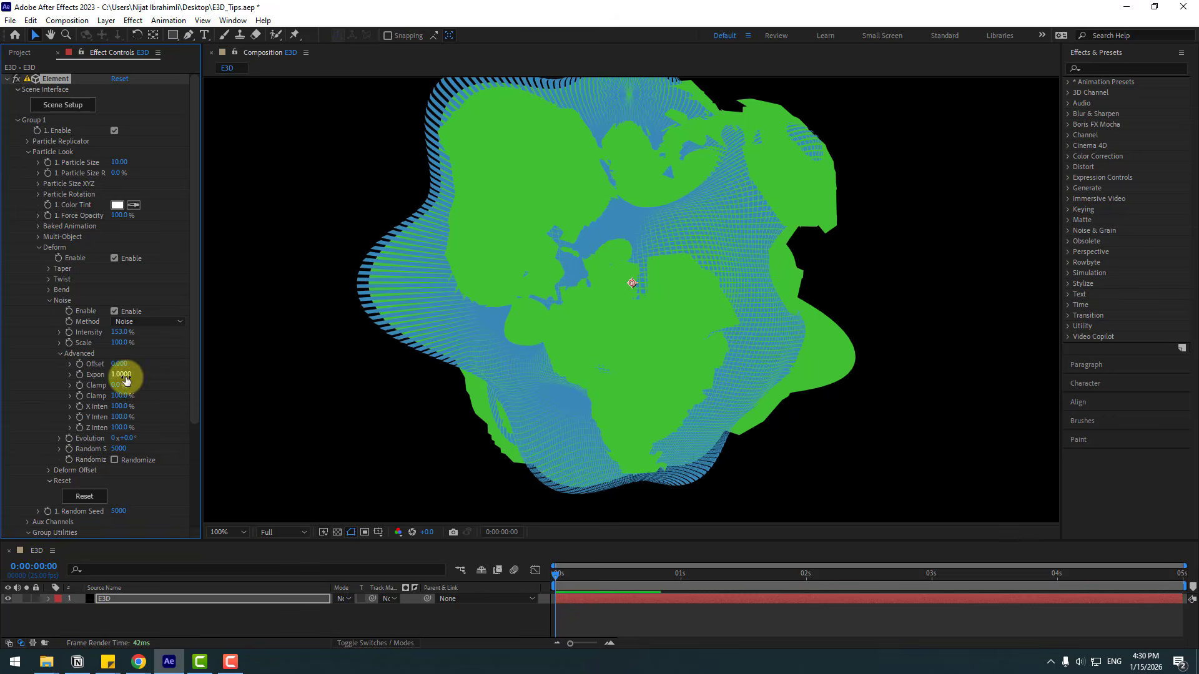
left_click_drag(123, 377, 182, 402)
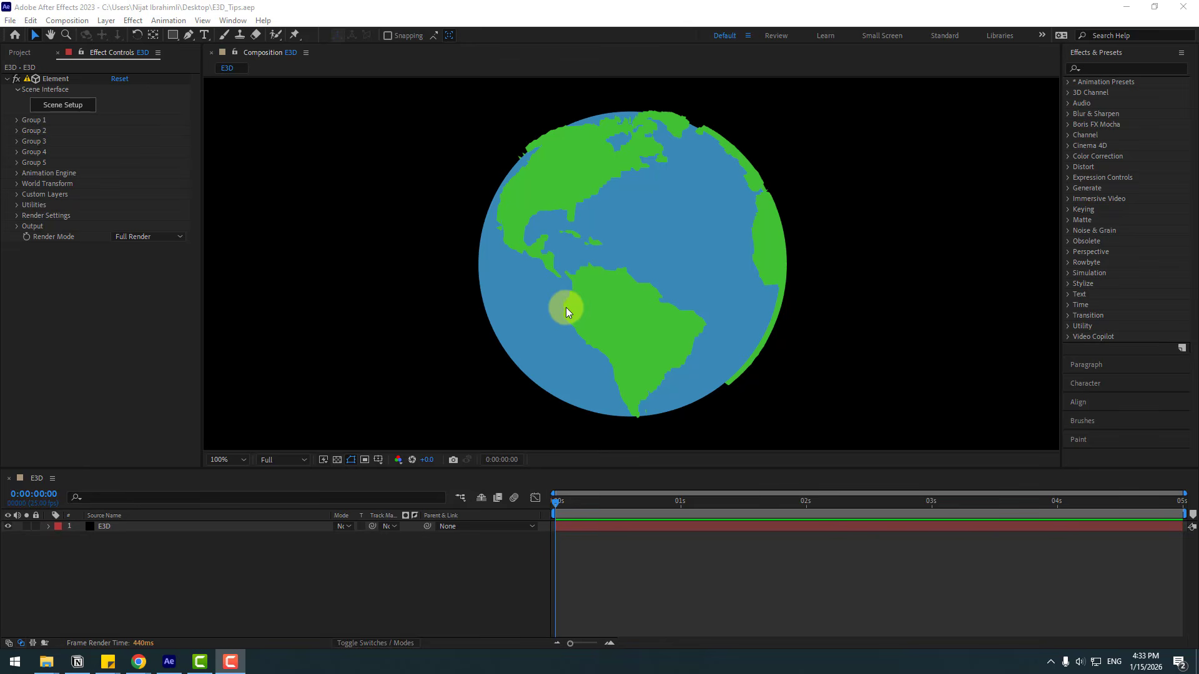
Step: Enable Ambient Occlusion in the Element layer's Render Settings
left_click(102, 527)
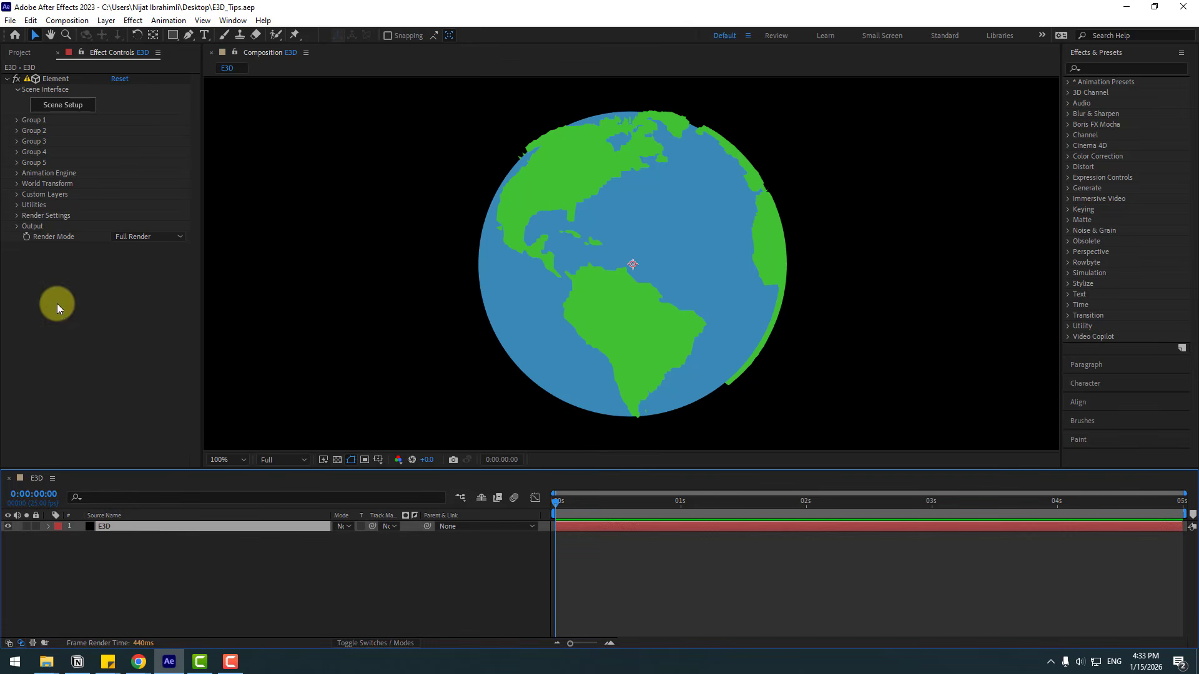
left_click(17, 215)
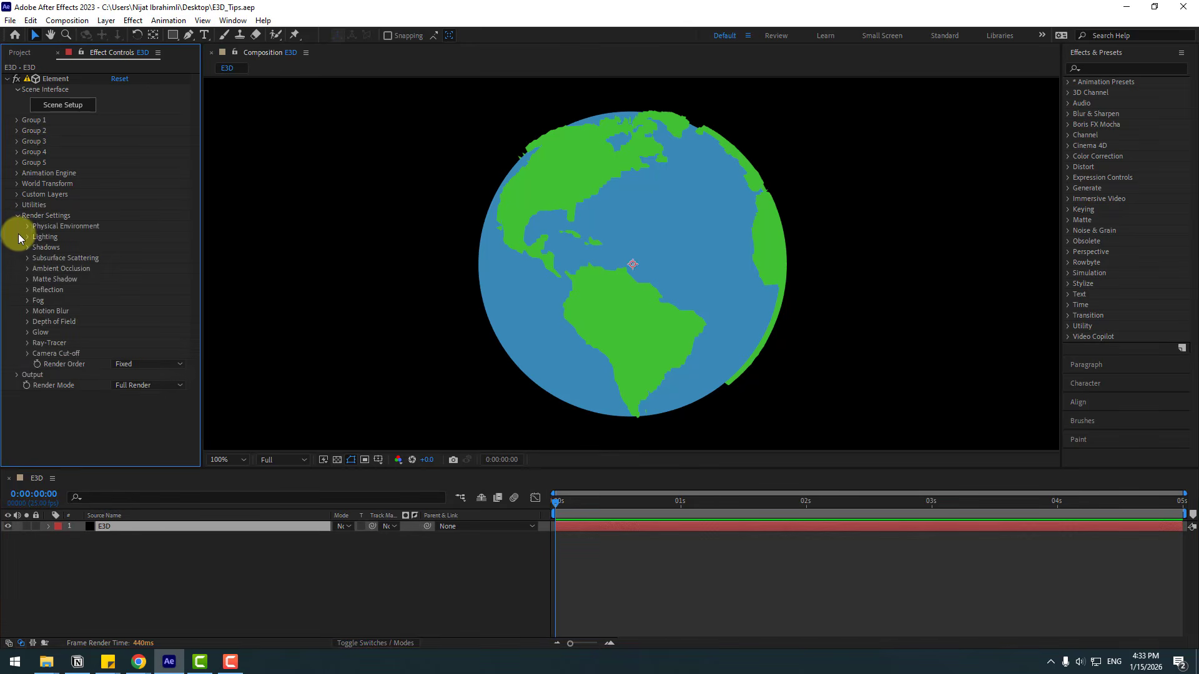
left_click(28, 269)
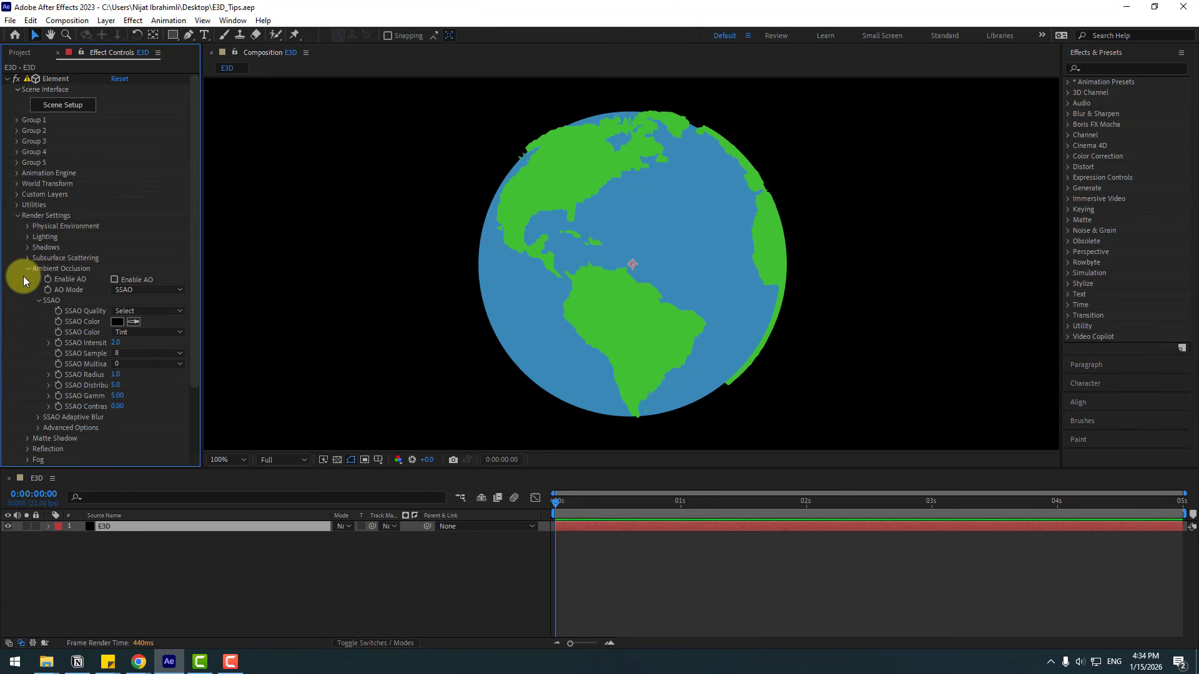
left_click(114, 281)
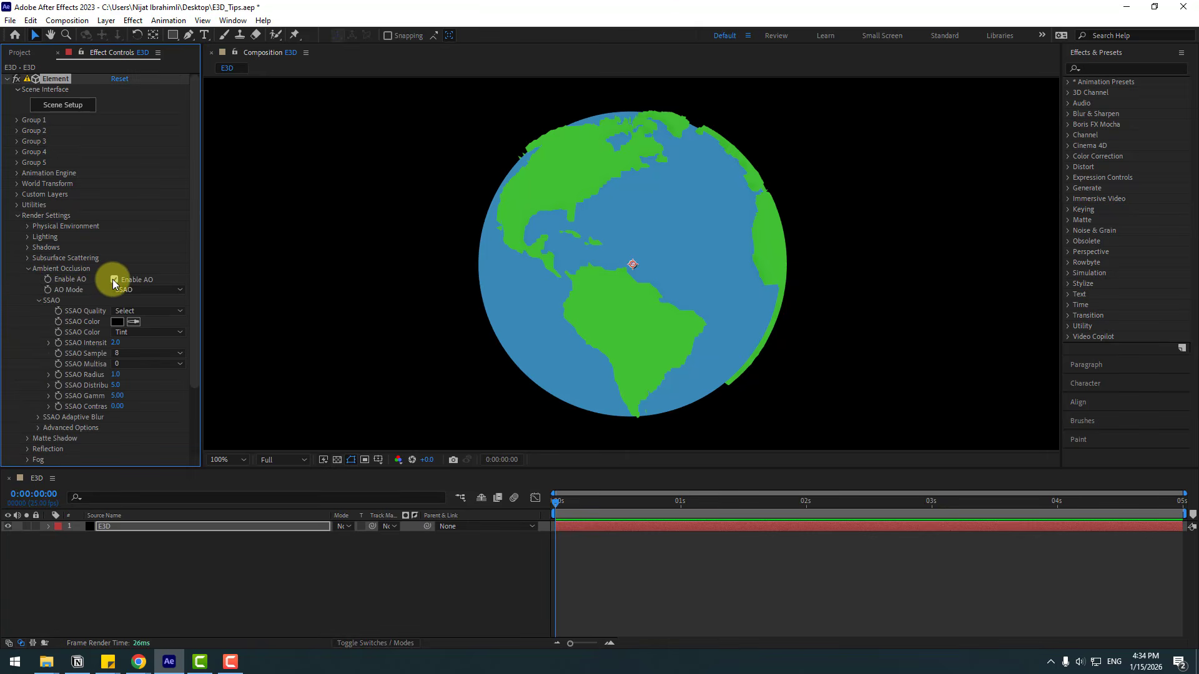
Step: Set the SSAO intensity to 10.0 and the SSAO distribution to 11.2
key("period")
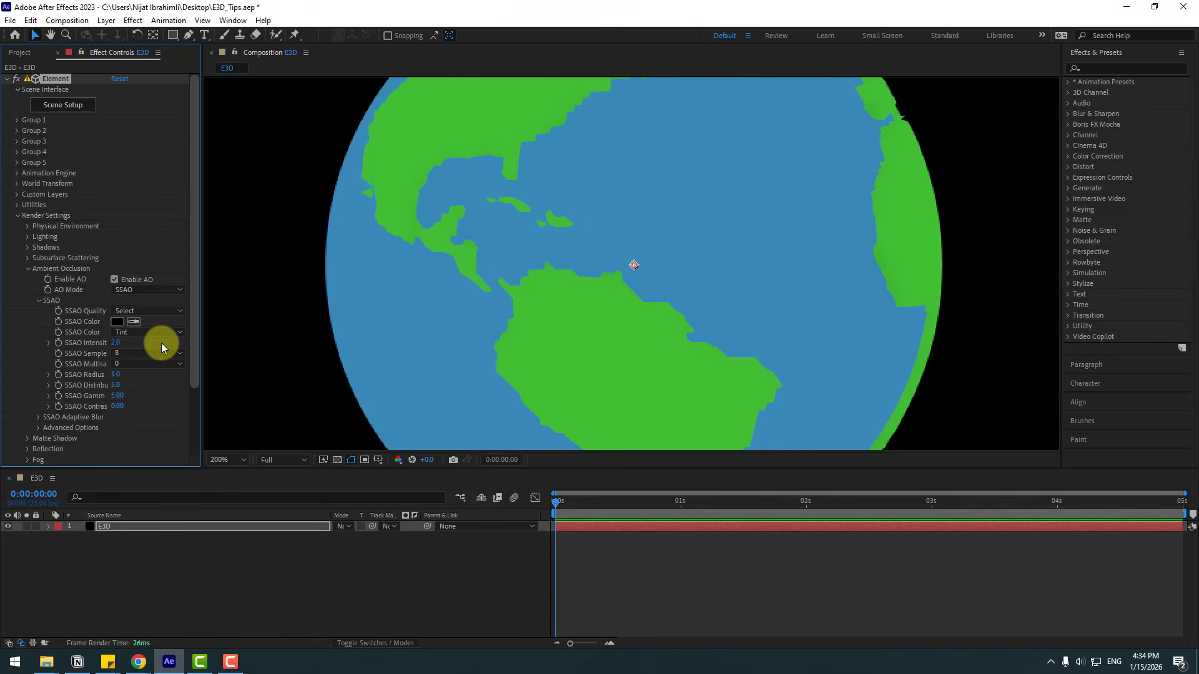
left_click_drag(114, 343, 137, 343)
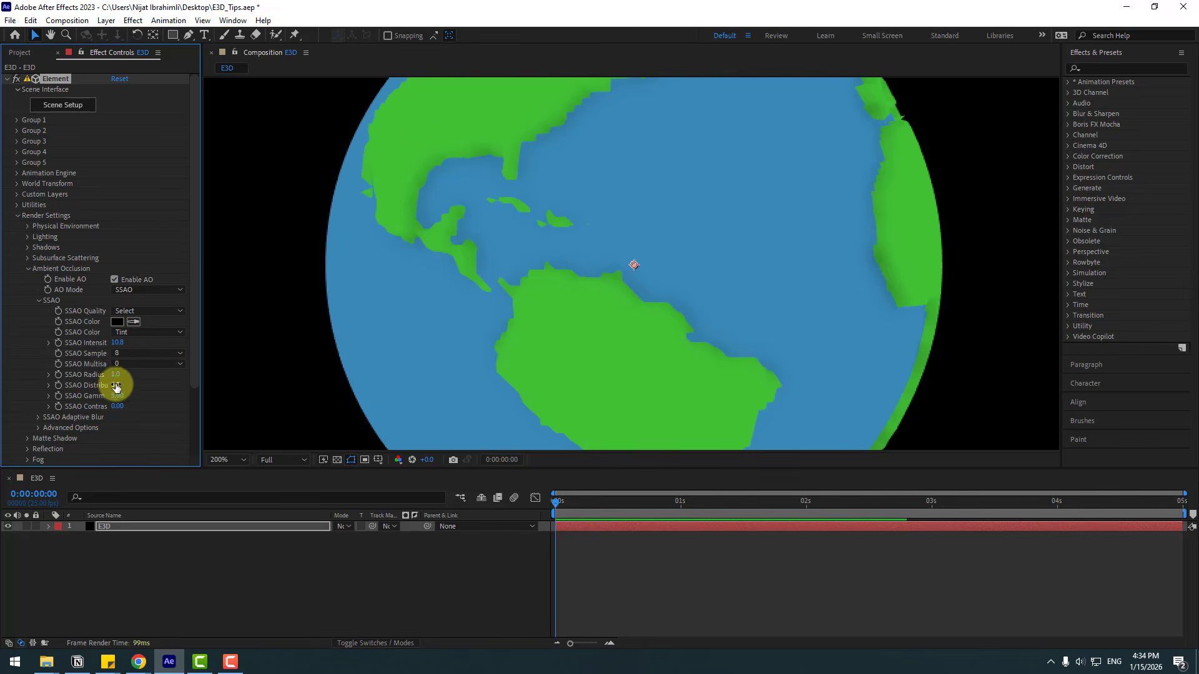
left_click_drag(151, 383, 404, 354)
key("comma")
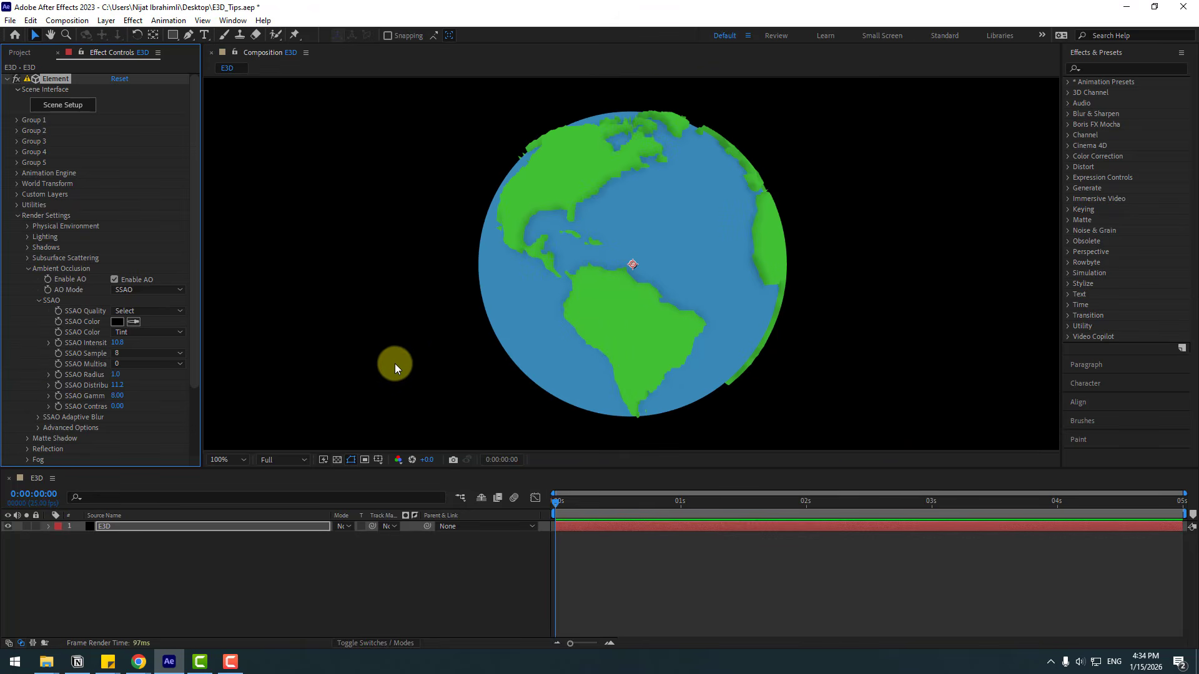
Step: Toggle ambient occlusion off and on to compare the globe with and without it
left_click(115, 282)
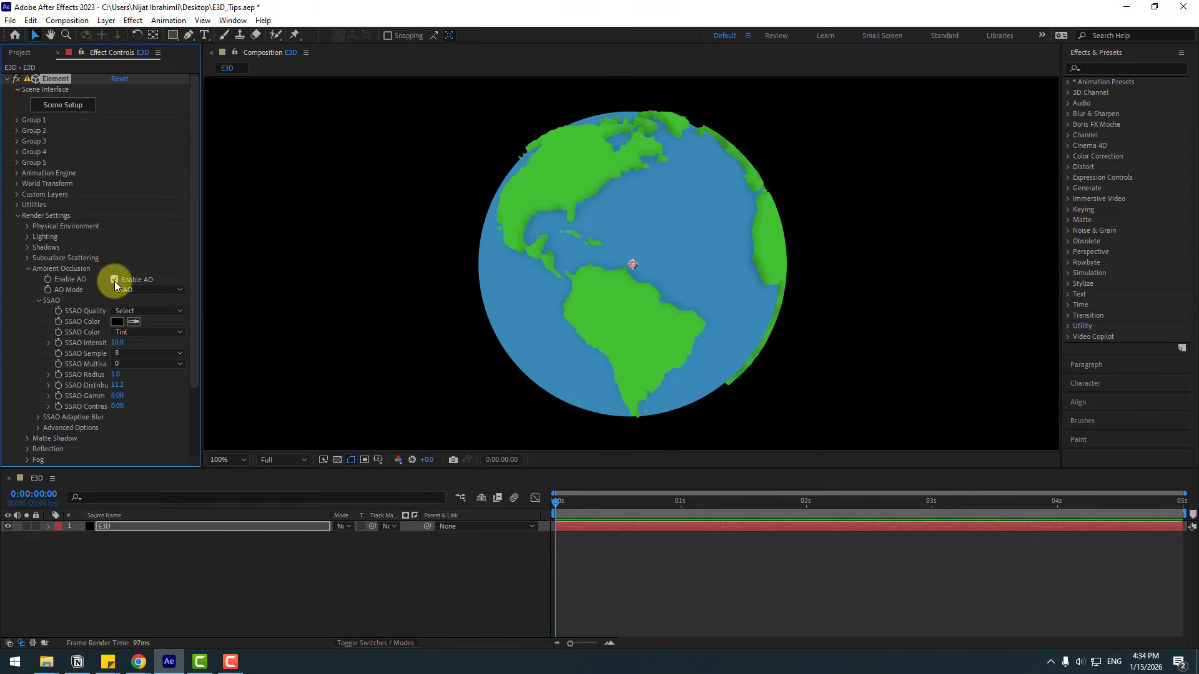
left_click(115, 282)
left_click(114, 280)
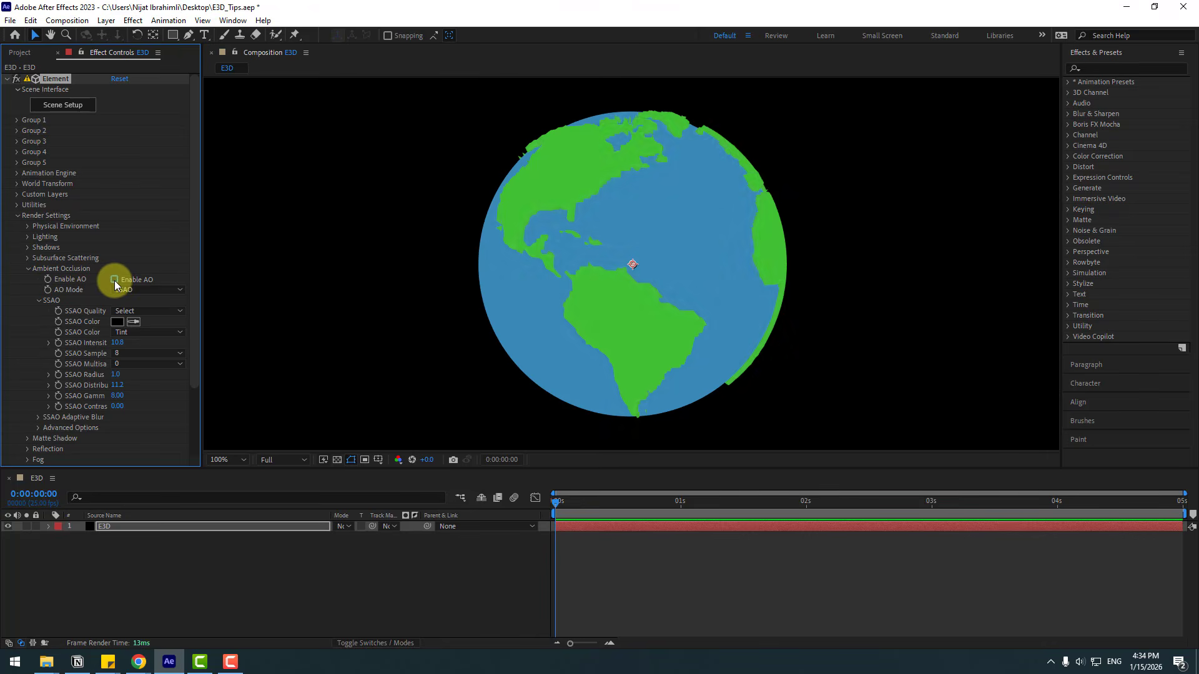
left_click(114, 280)
left_click(114, 280)
left_click(115, 282)
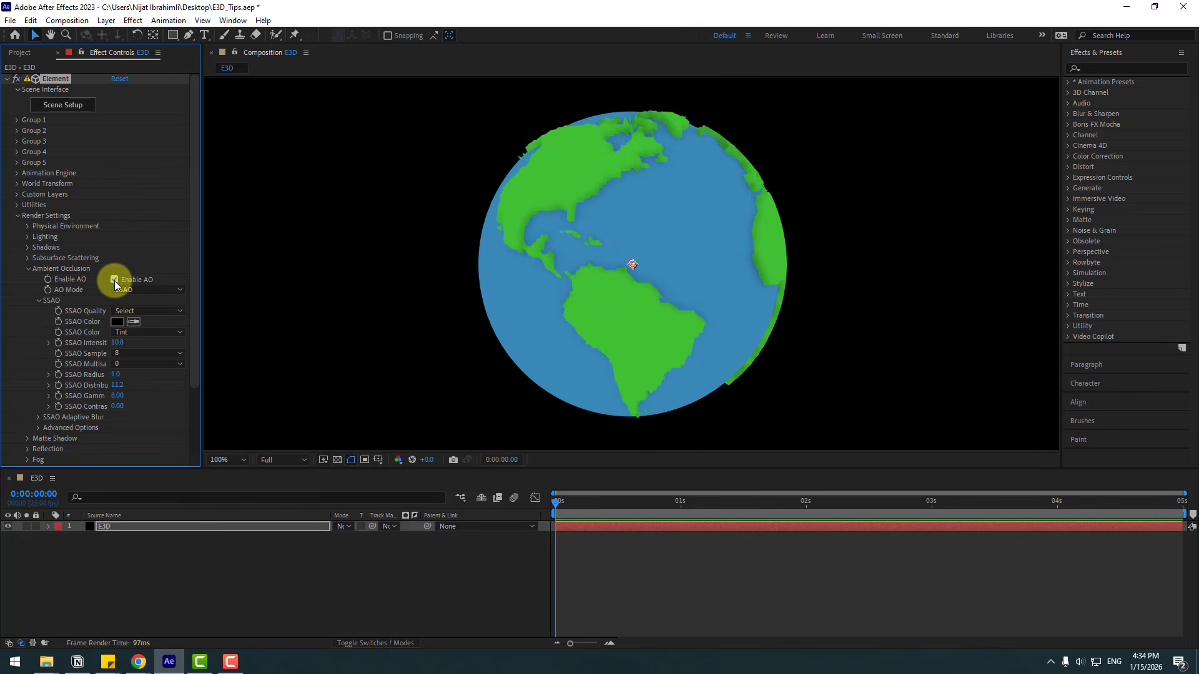
left_click(115, 282)
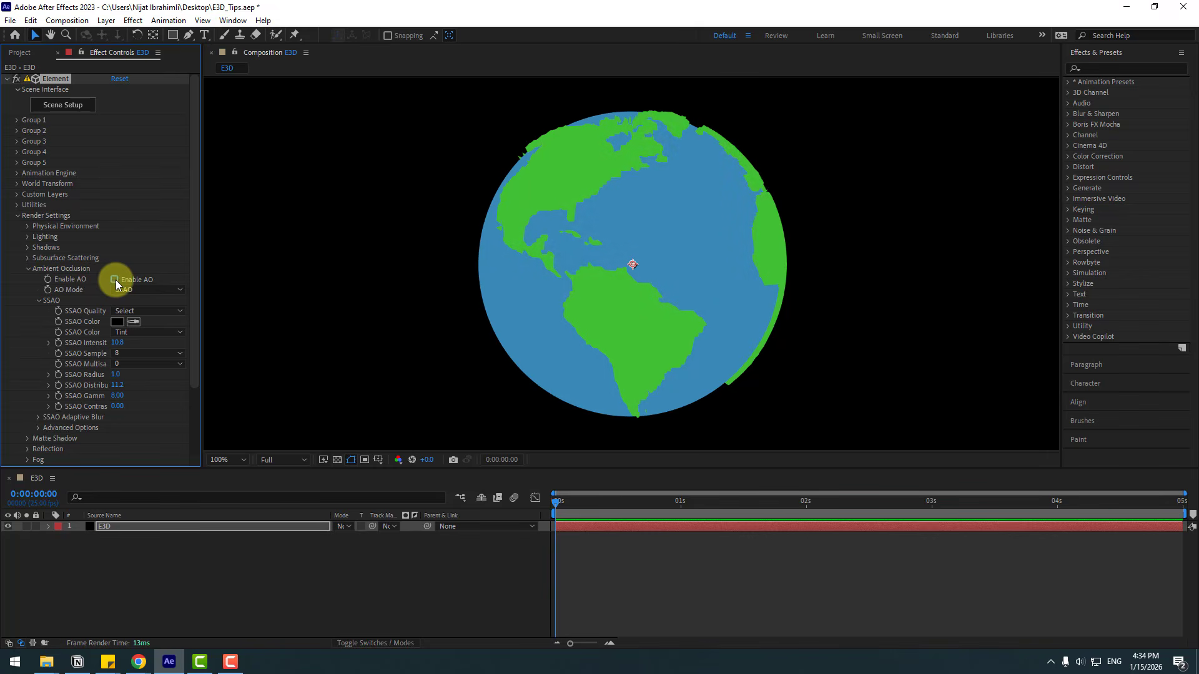
left_click(114, 282)
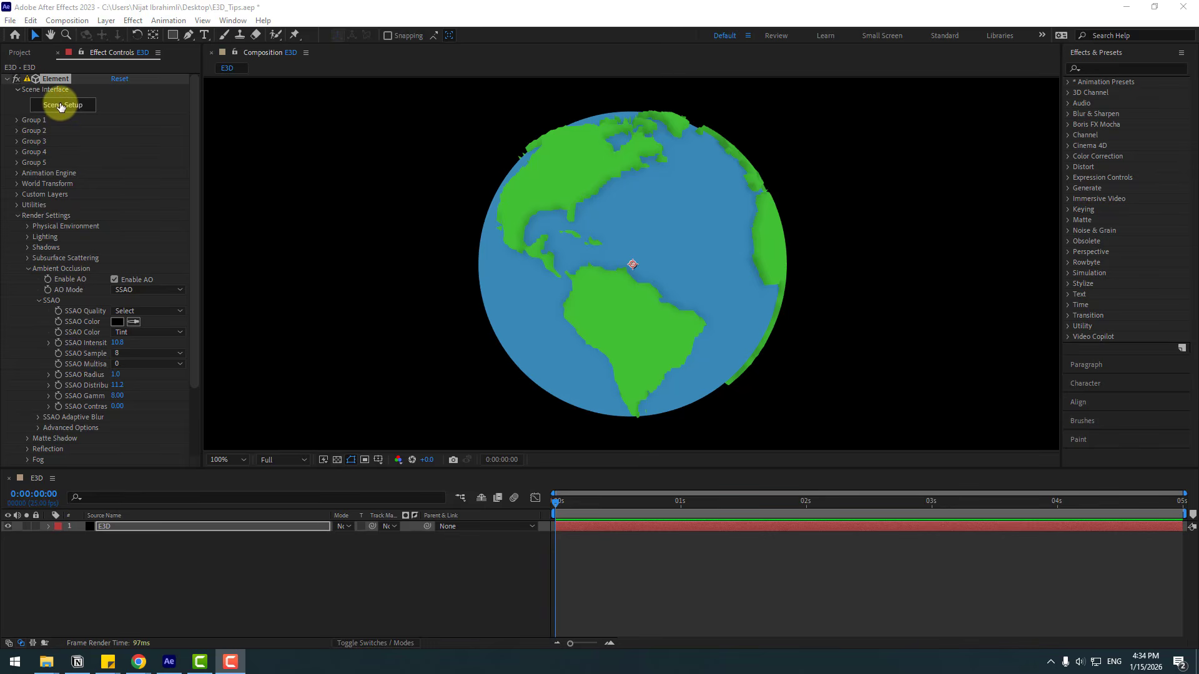
Step: Open Scene Setup and hide the earth model in the scene
left_click(60, 105)
left_click(767, 125)
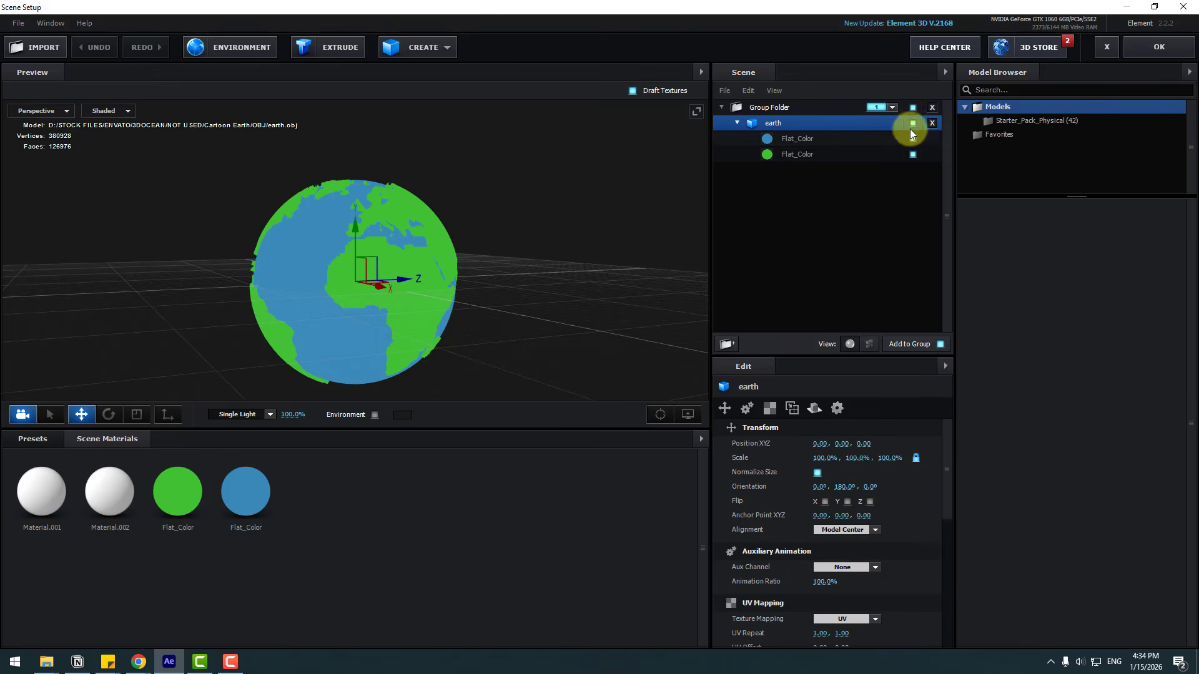
left_click(912, 123)
Step: Add the chess_board model from the Starter_Pack_Physical library and apply the scene
left_click(1013, 121)
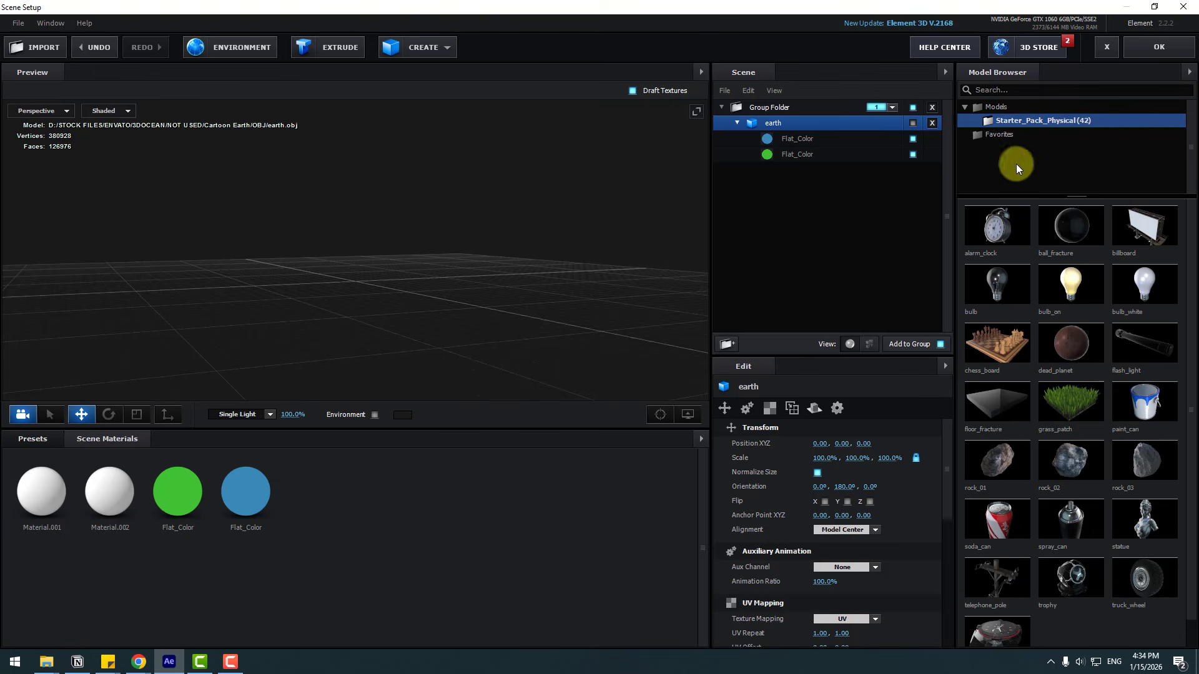
left_click(1002, 349)
left_click(1156, 55)
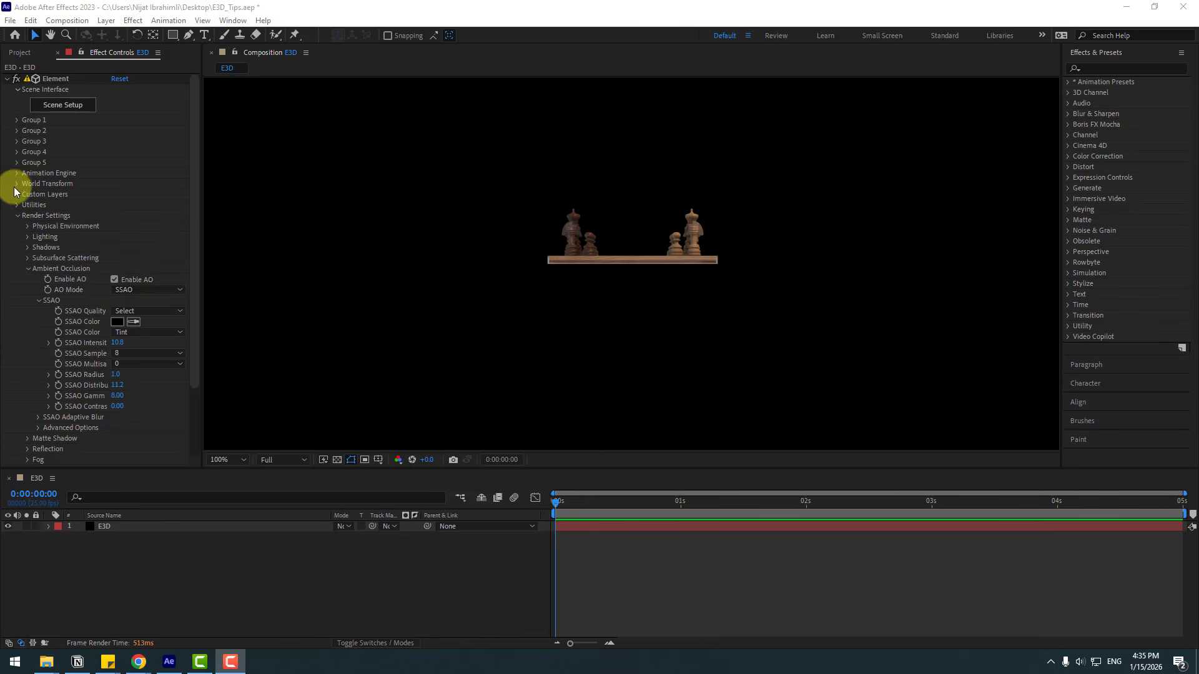
Step: Rotate the world around Y to about 61° so the chess board is seen at an angle
left_click(17, 185)
left_click(16, 185)
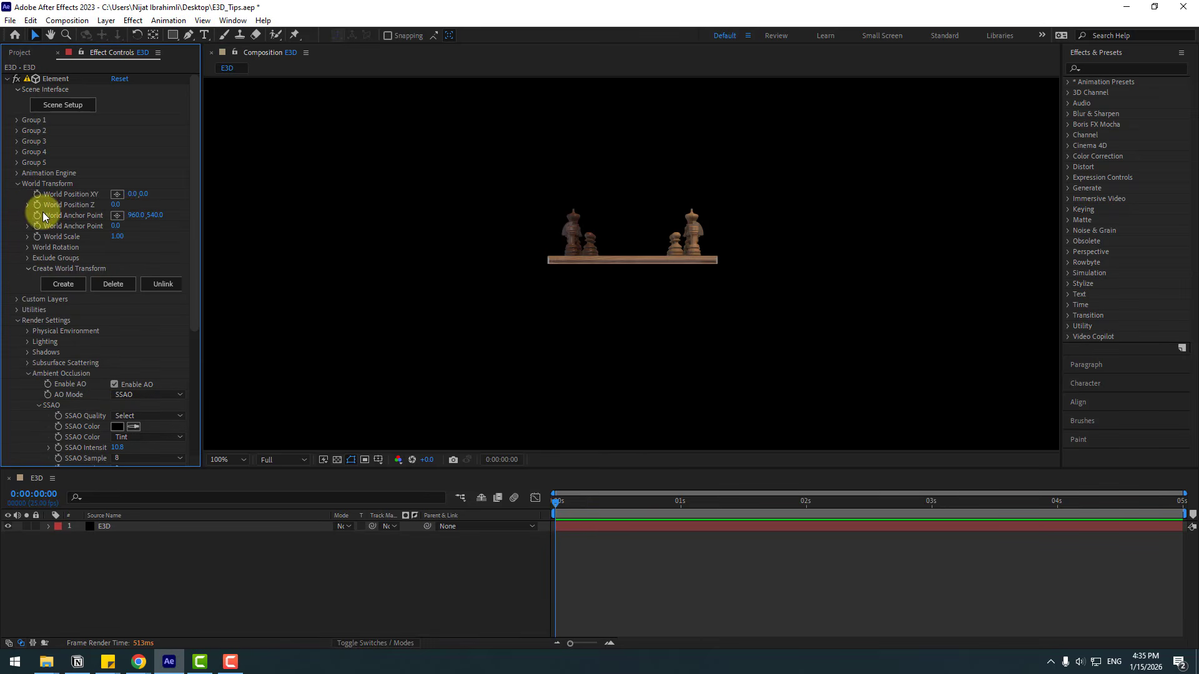
left_click(27, 248)
mouse_move(129, 268)
left_mouse_down()
mouse_move(167, 268)
mouse_move(147, 257)
left_mouse_up()
Step: Toggle ambient occlusion off and on to compare the chess board with and without it
scroll(638, 266, "down", 2)
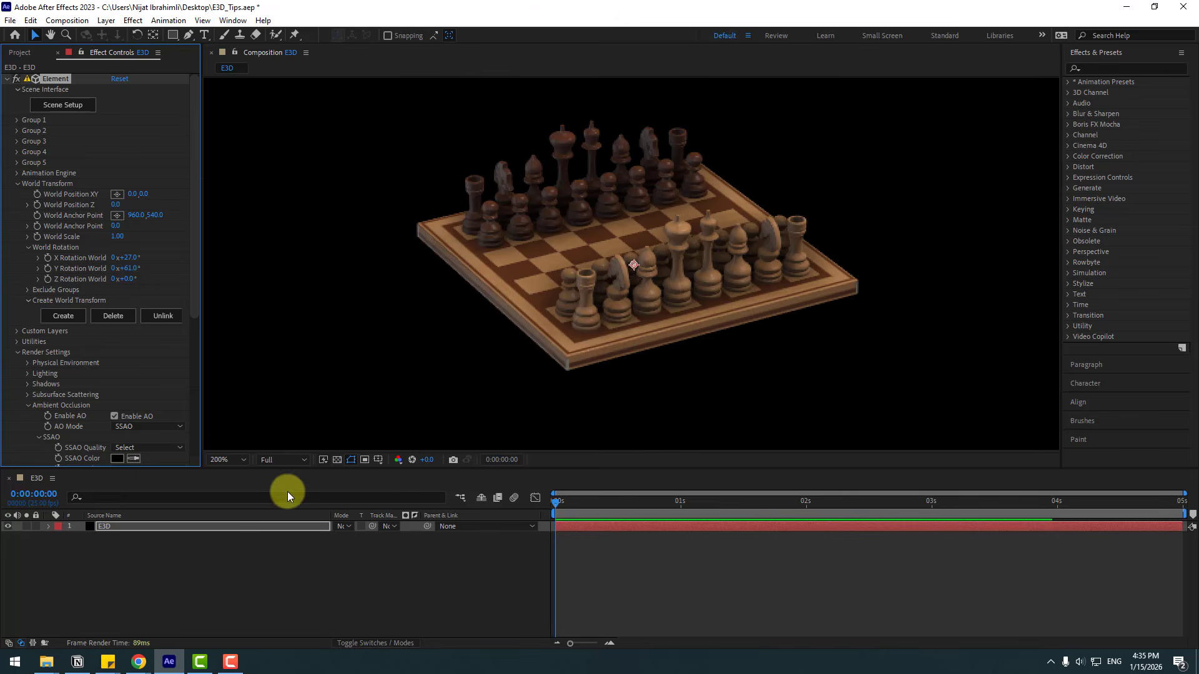
scroll(113, 442, "down", 3)
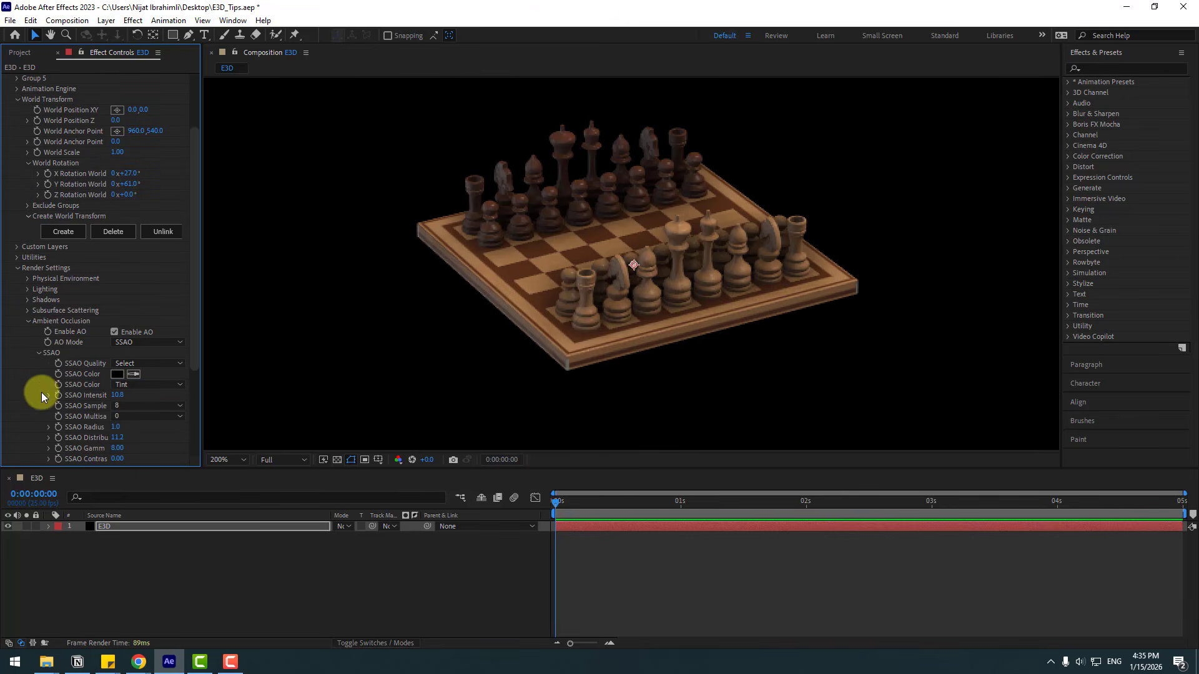
left_click(114, 332)
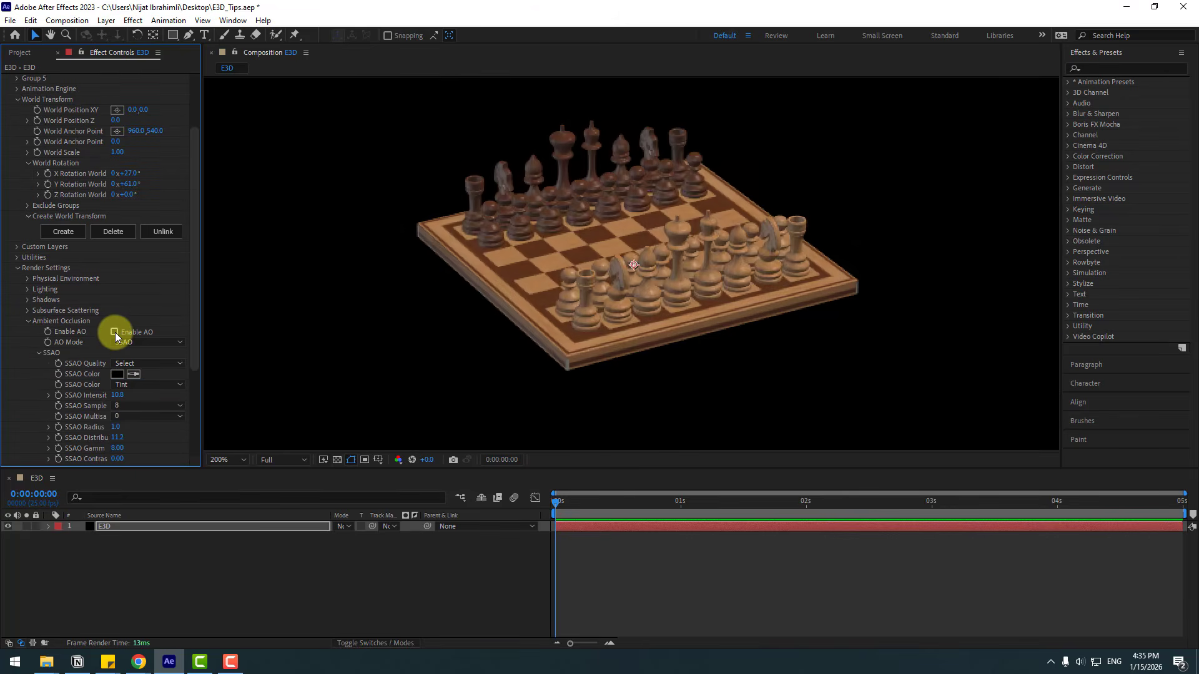
left_click(114, 333)
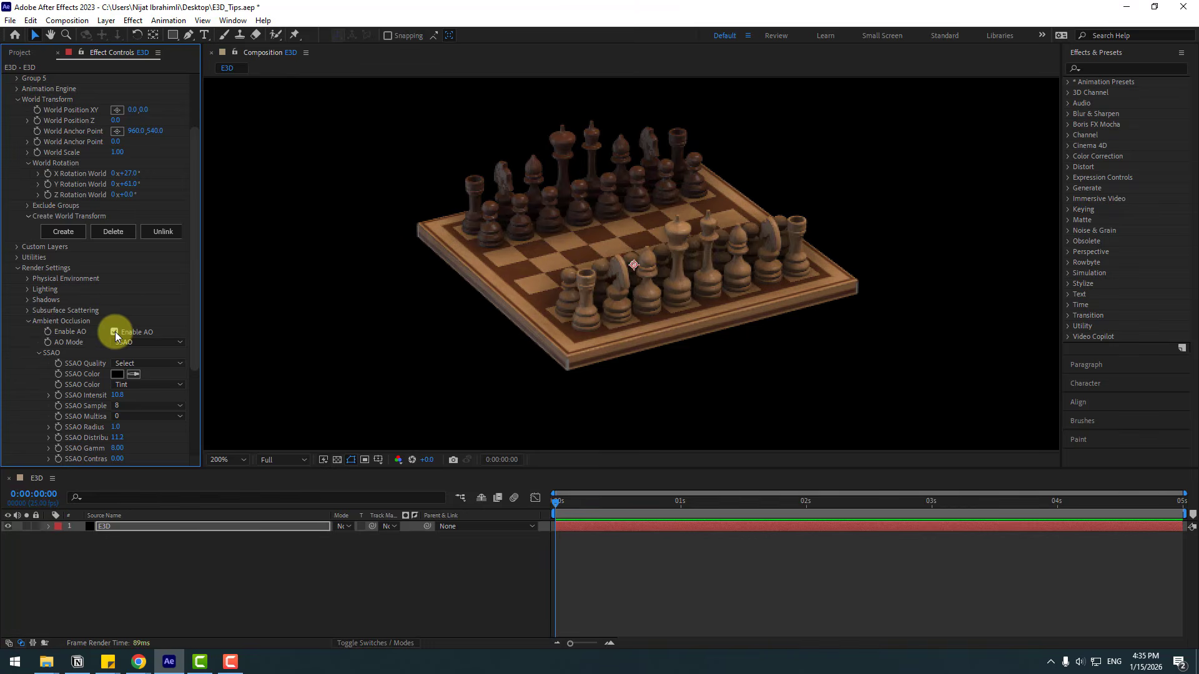
left_click(114, 332)
left_click(114, 332)
left_click(114, 332)
left_click(115, 332)
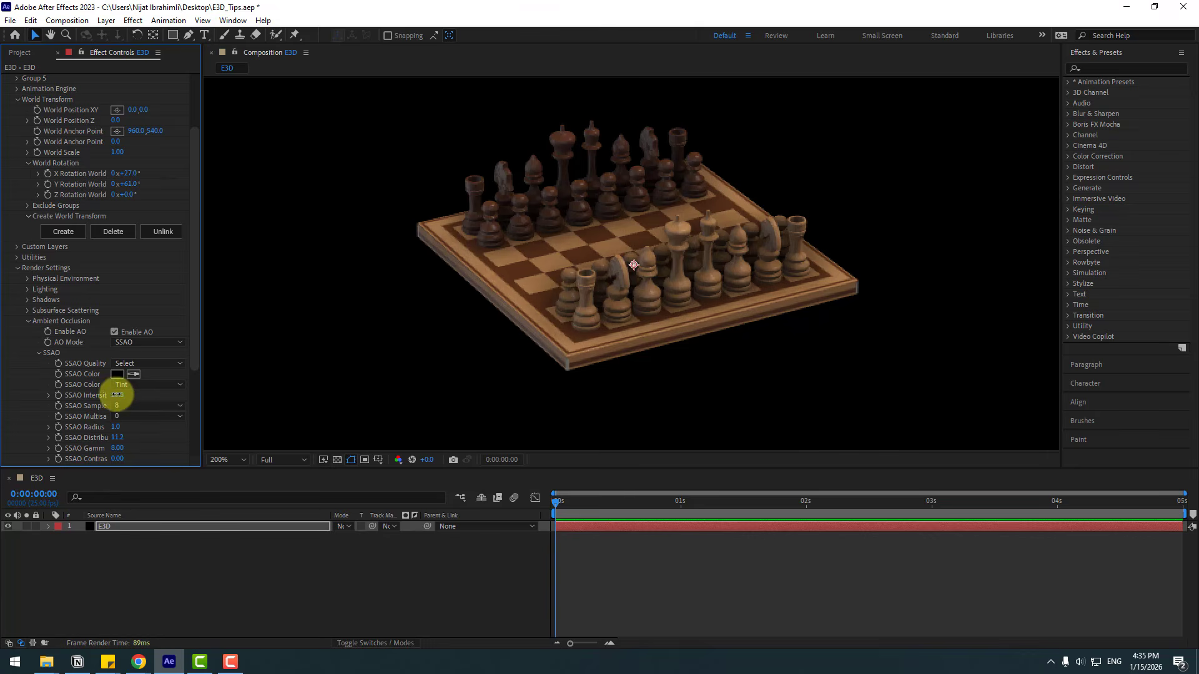
Step: Reopen Scene Setup and orbit the preview around the chess board
left_click_drag(117, 394, 96, 398)
scroll(115, 350, "up", 3)
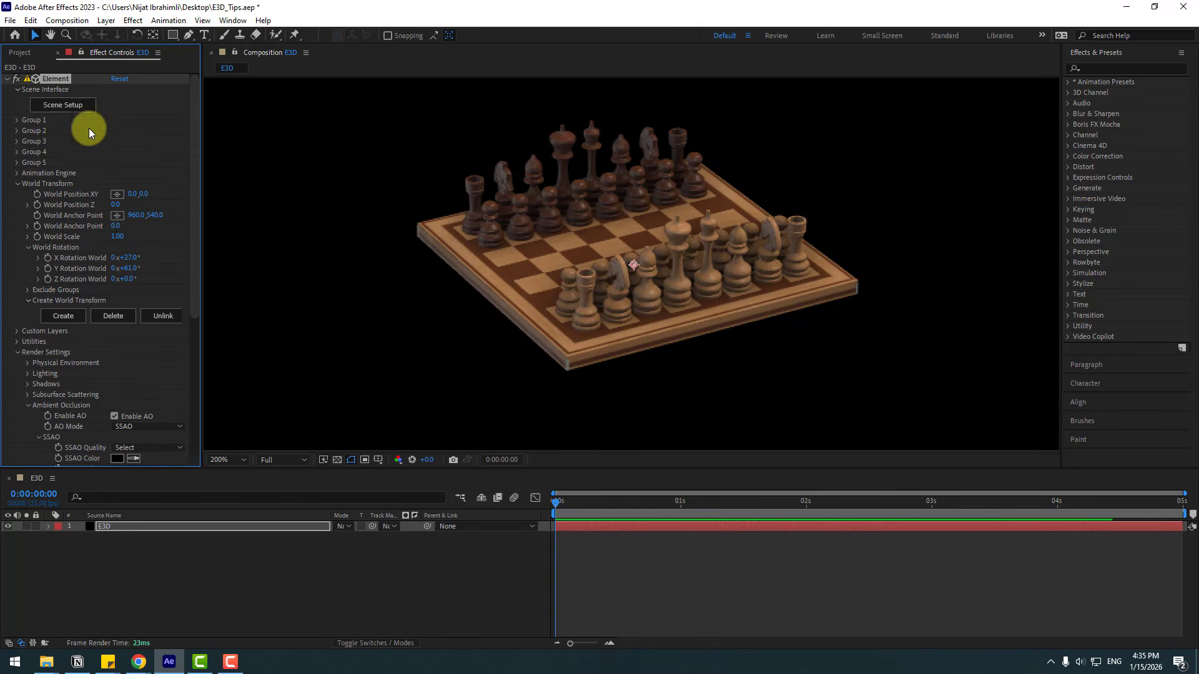
left_click(63, 105)
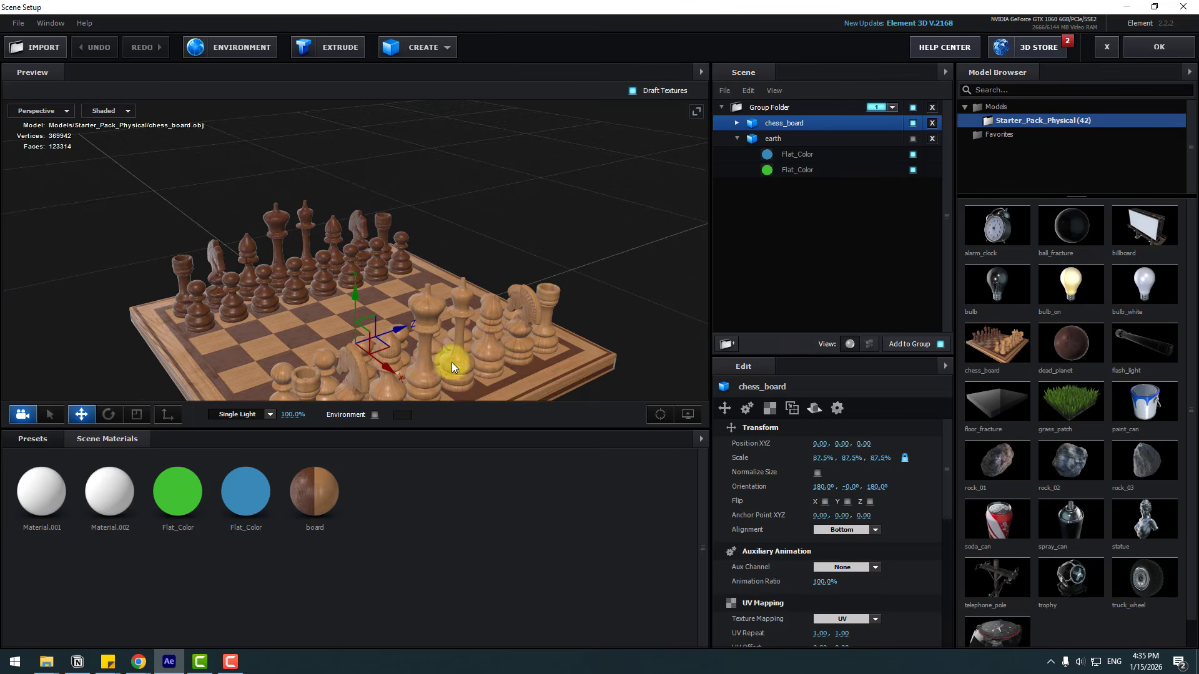
left_click_drag(501, 280, 545, 295)
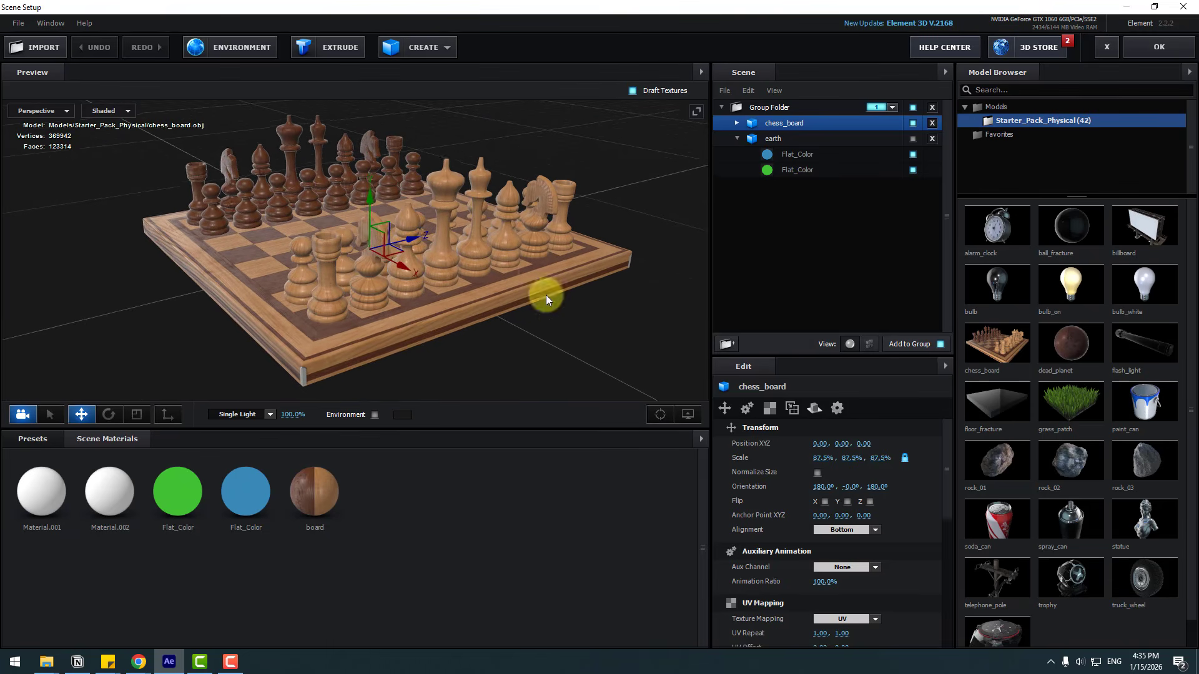
Step: Toggle the preview's Show AO option off and on while zooming and orbiting close to the chess pieces
left_click(684, 417)
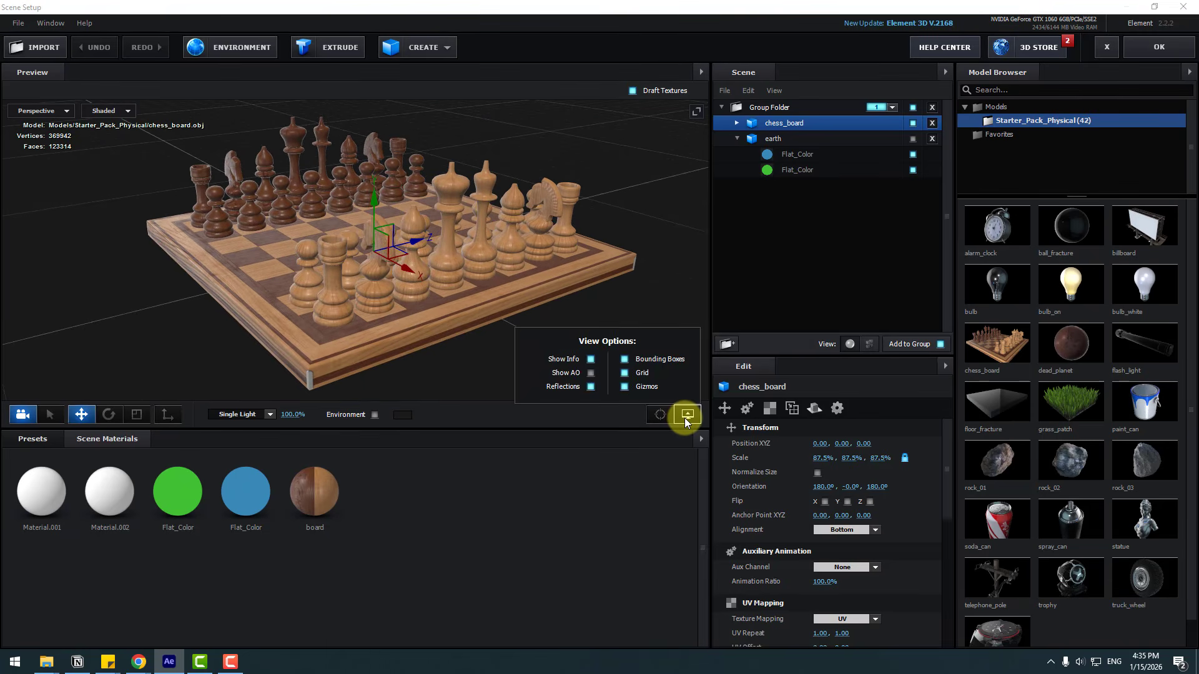
left_click(591, 374)
scroll(226, 282, "up", 3)
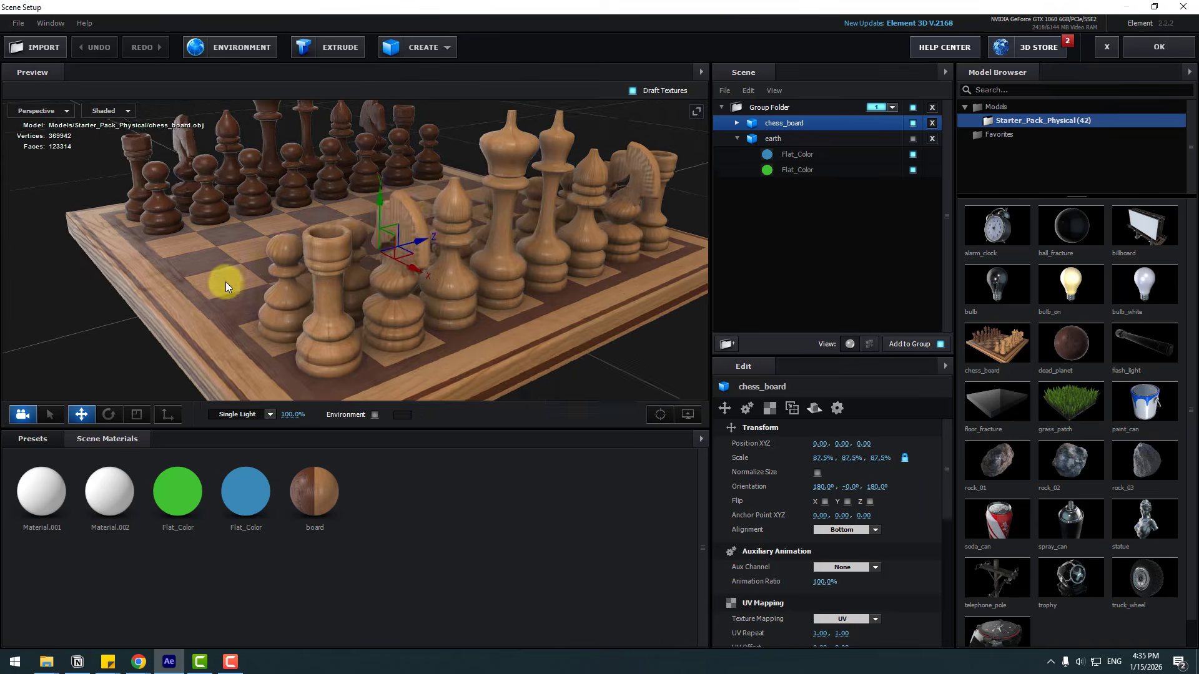
mouse_move(227, 282)
left_mouse_down()
mouse_move(322, 273)
mouse_move(194, 272)
mouse_move(231, 271)
mouse_move(628, 422)
left_mouse_up()
left_click(684, 417)
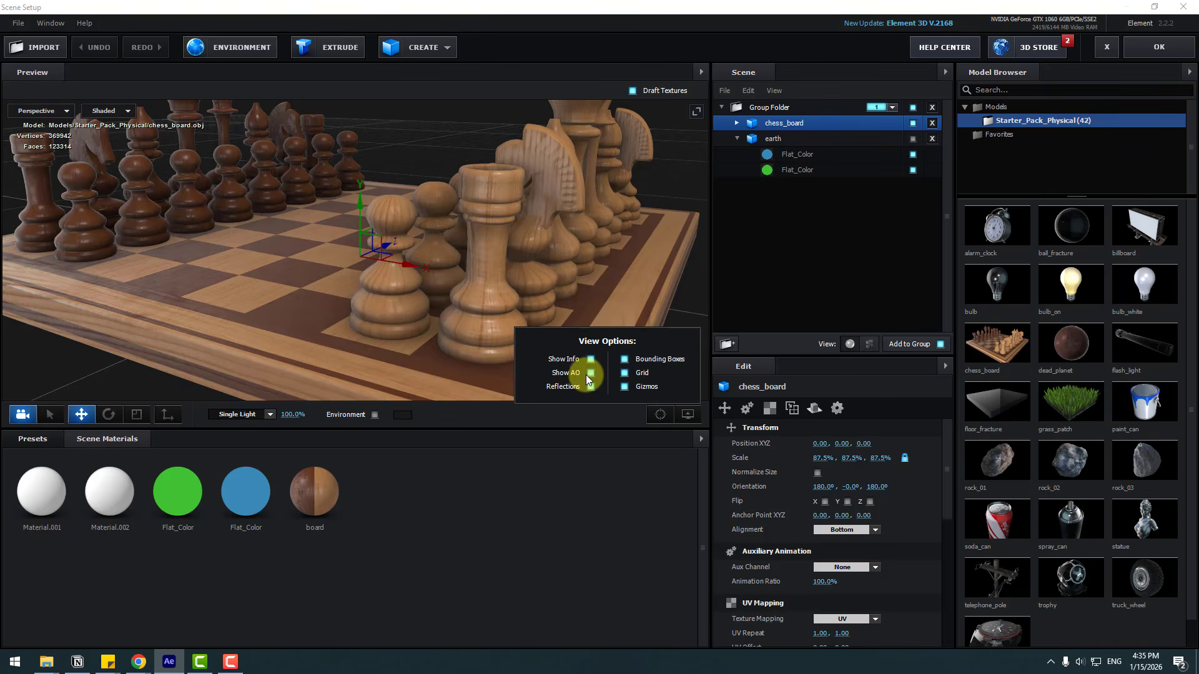
left_click(590, 374)
left_click(591, 374)
left_click(591, 372)
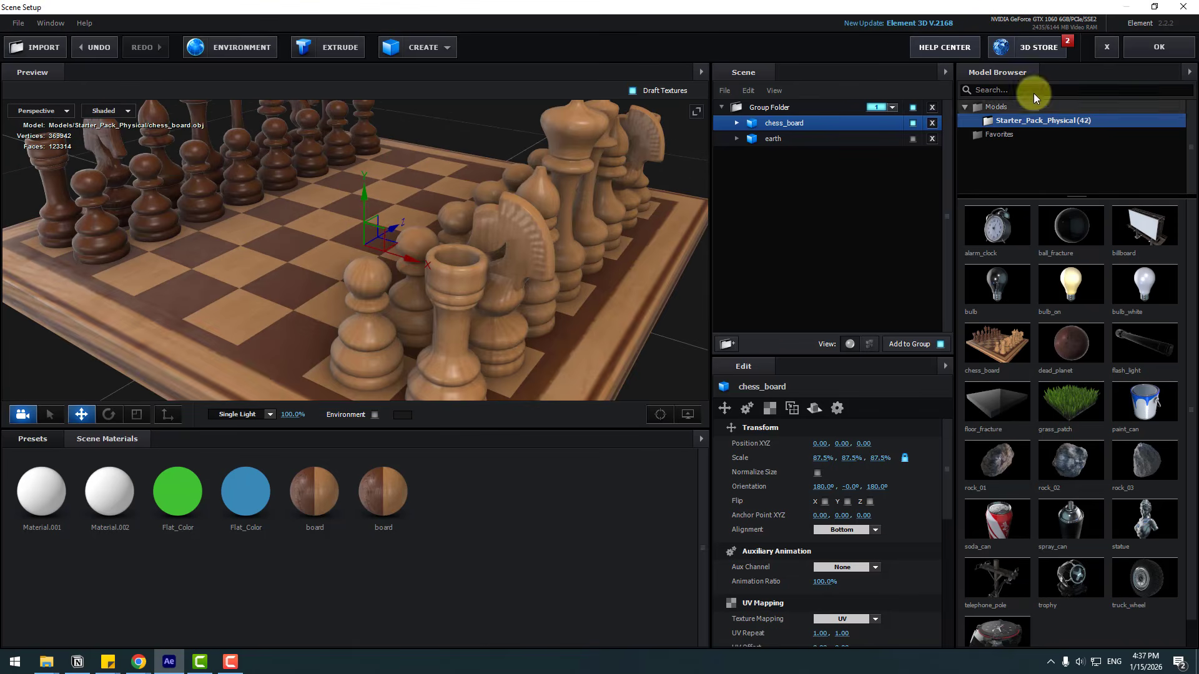
Step: Close Scene Setup and add a new camera layer using the 50mm preset
left_click(1142, 57)
right_click(267, 580)
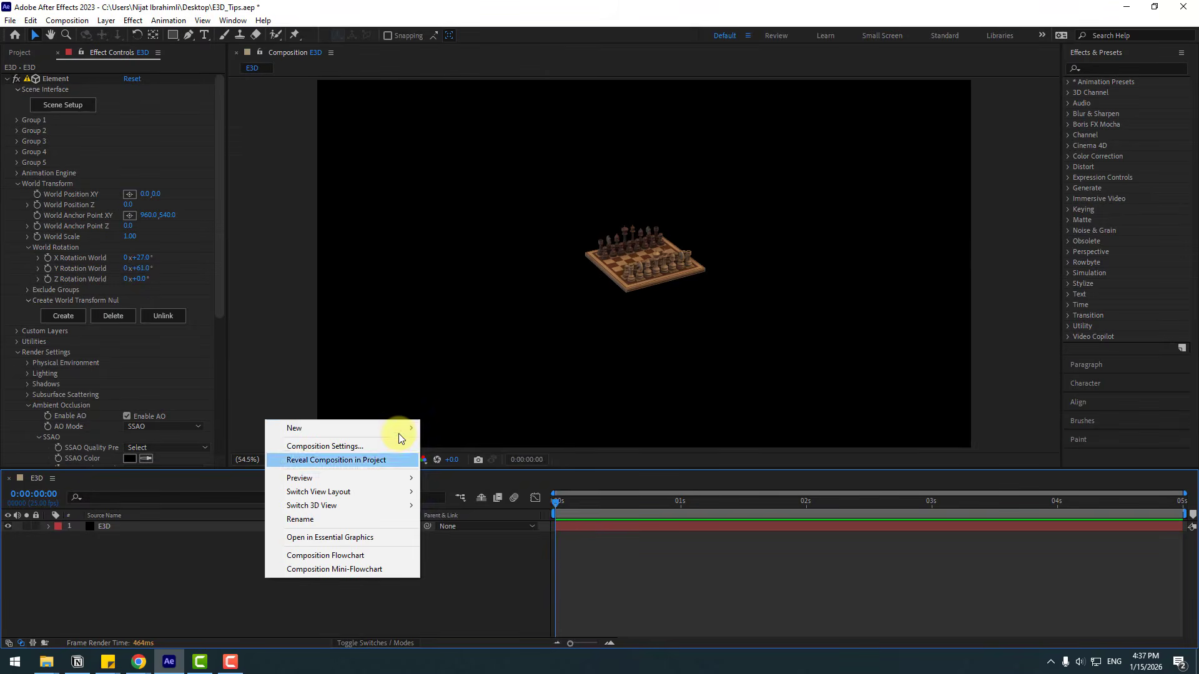
mouse_move(387, 429)
left_click(456, 487)
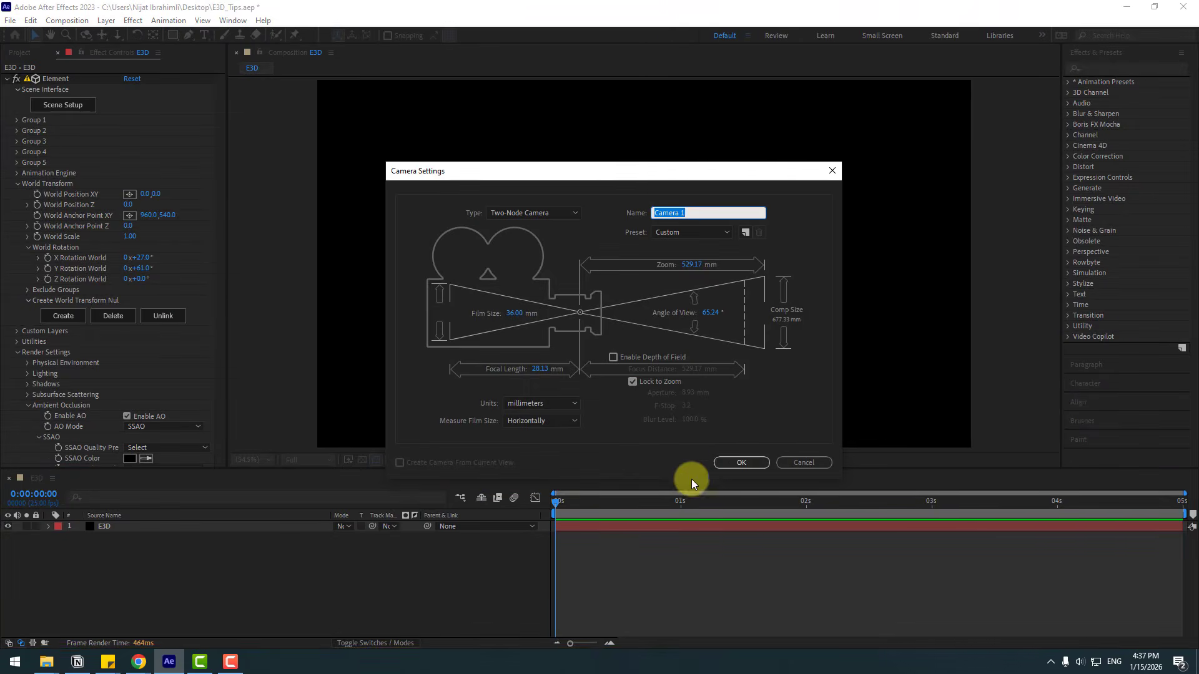
left_click(677, 233)
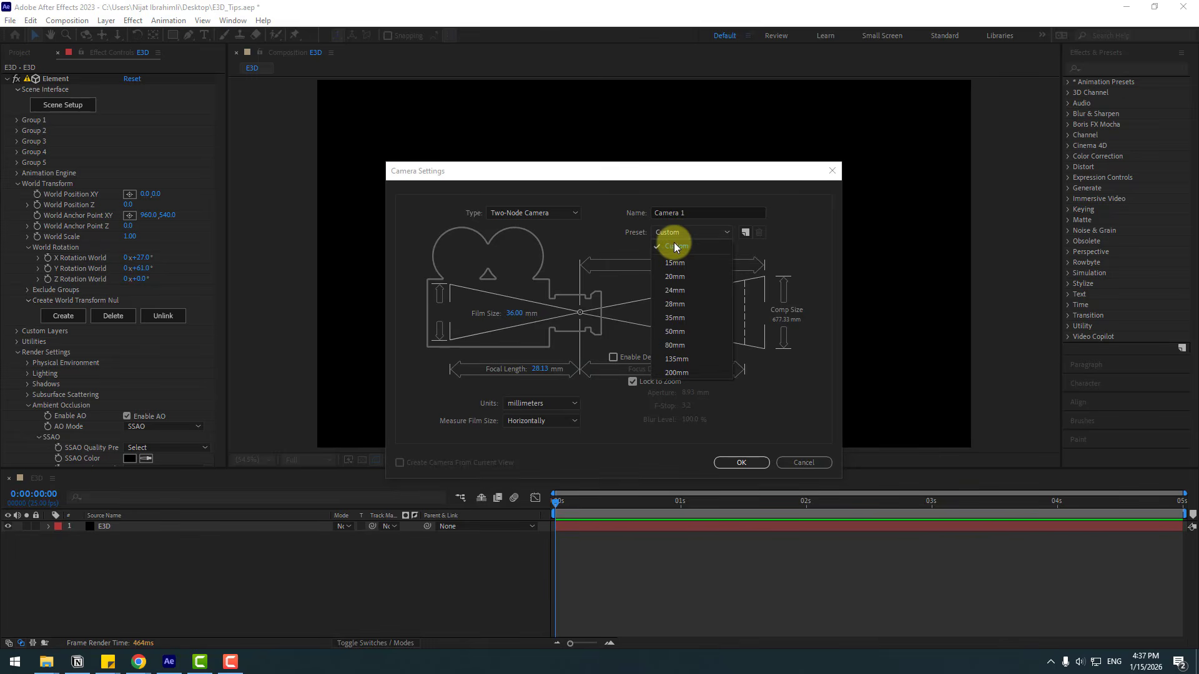
left_click(675, 332)
left_click(737, 462)
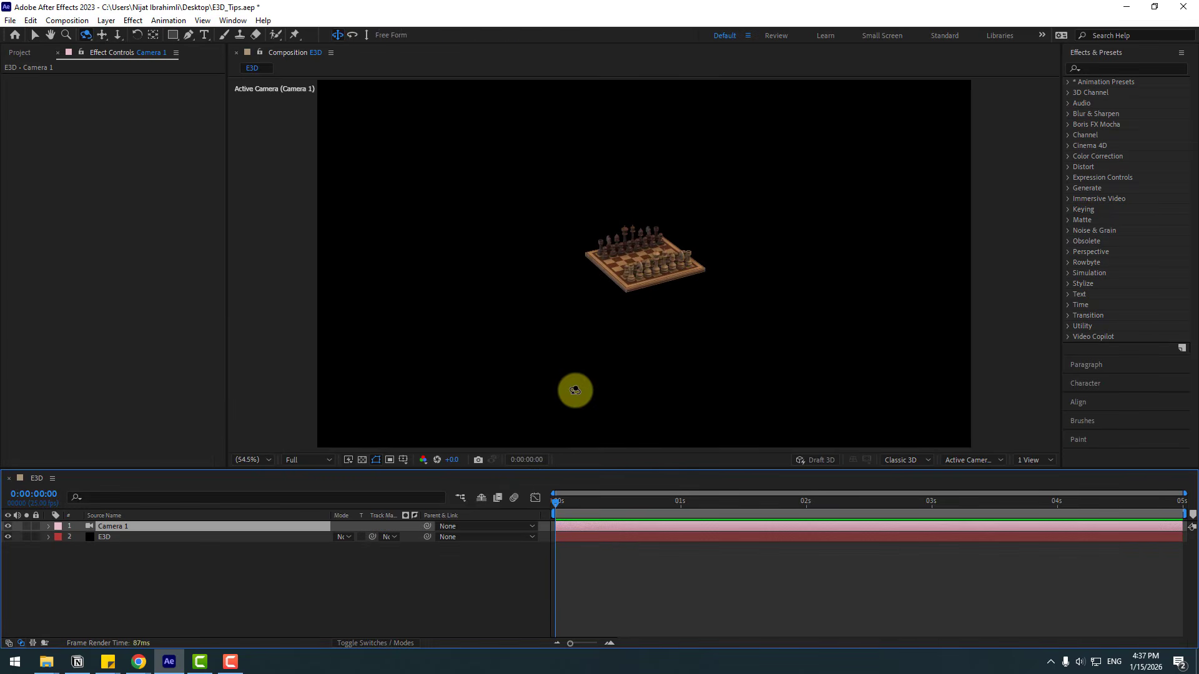
Step: Move the camera closer to the chess board with the camera tool
key("c")
key("c")
left_click_drag(650, 253, 702, 85)
key("v")
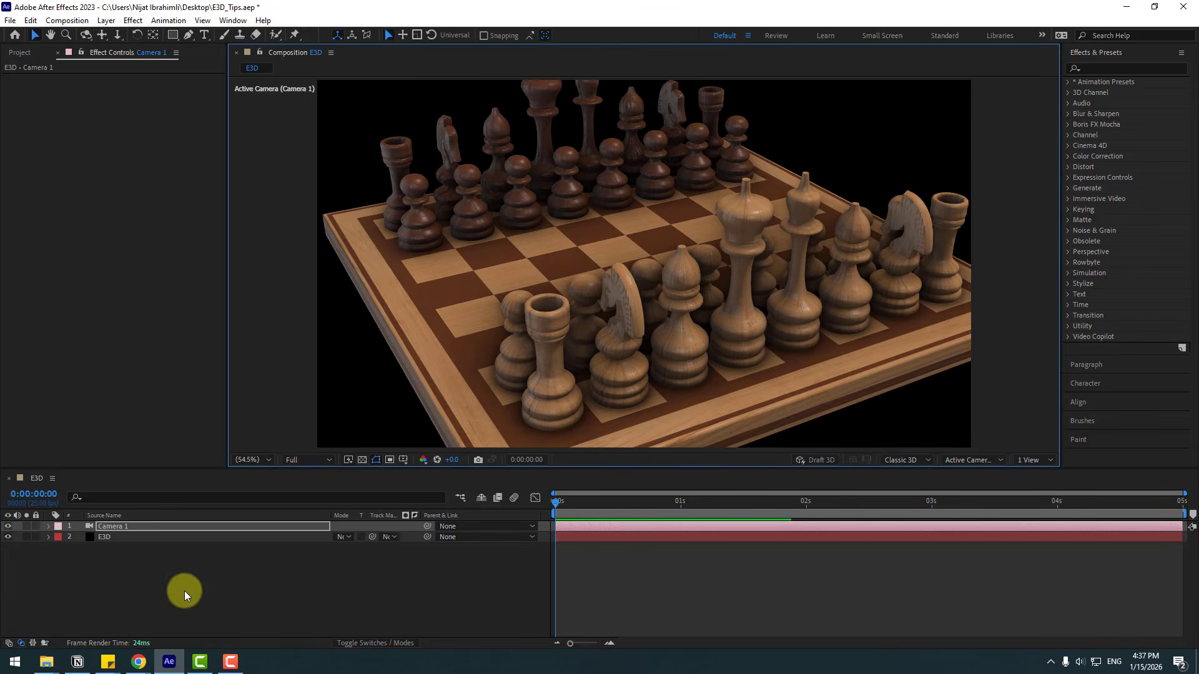
Step: Select the E3D layer, open its Fog settings, enable Fog and set the fog color to white
left_click(180, 589)
left_click(111, 538)
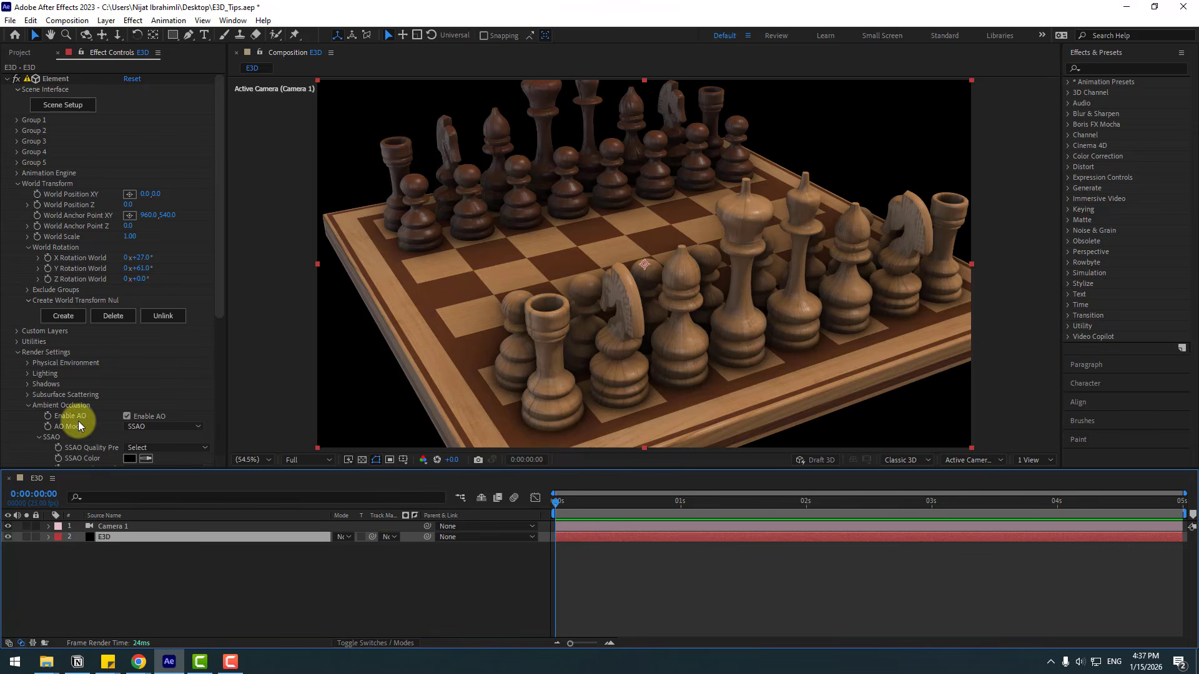
scroll(18, 374, "down", 3)
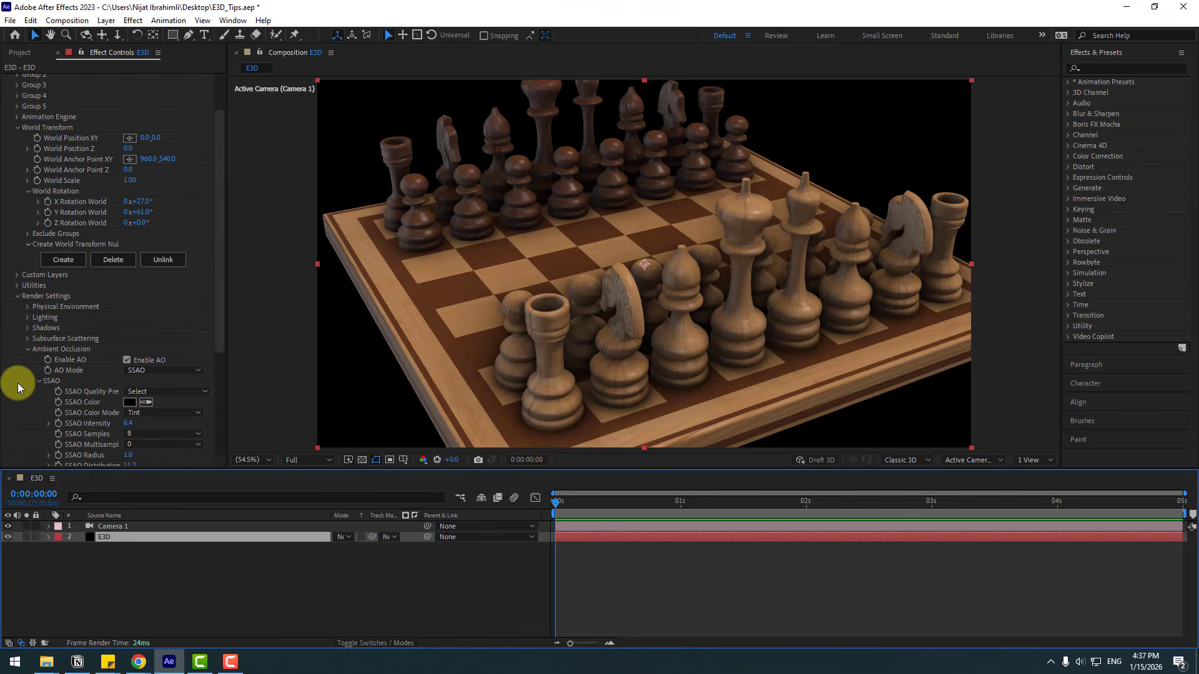
left_click(29, 350)
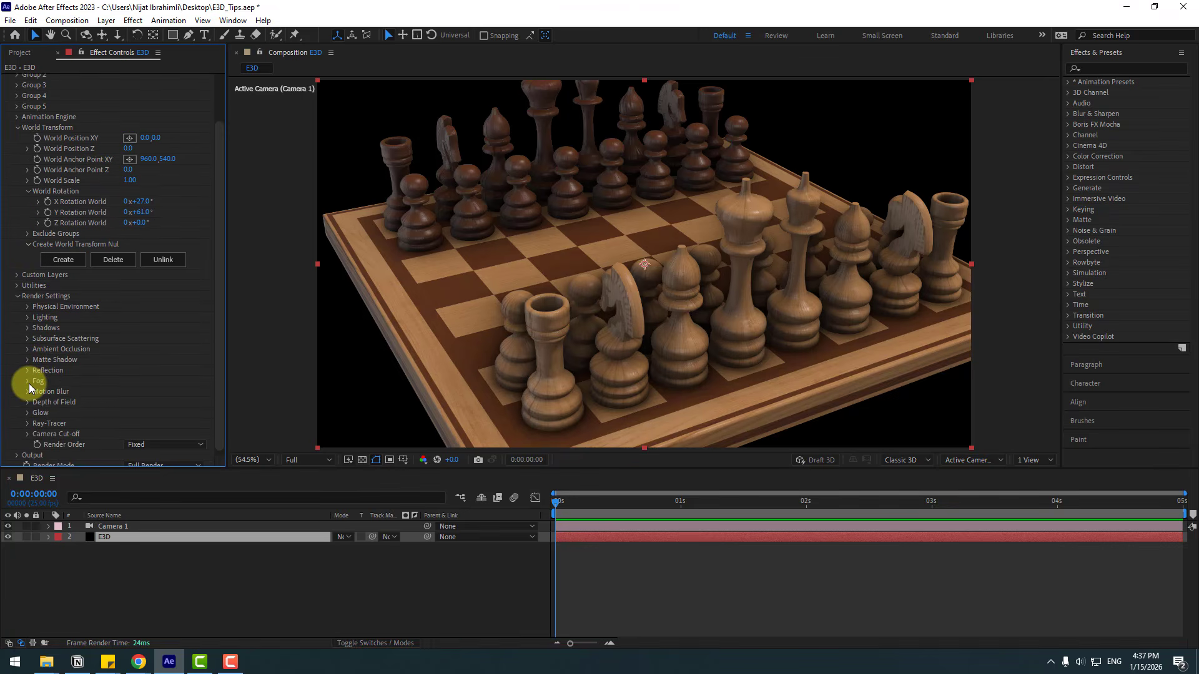
left_click(28, 382)
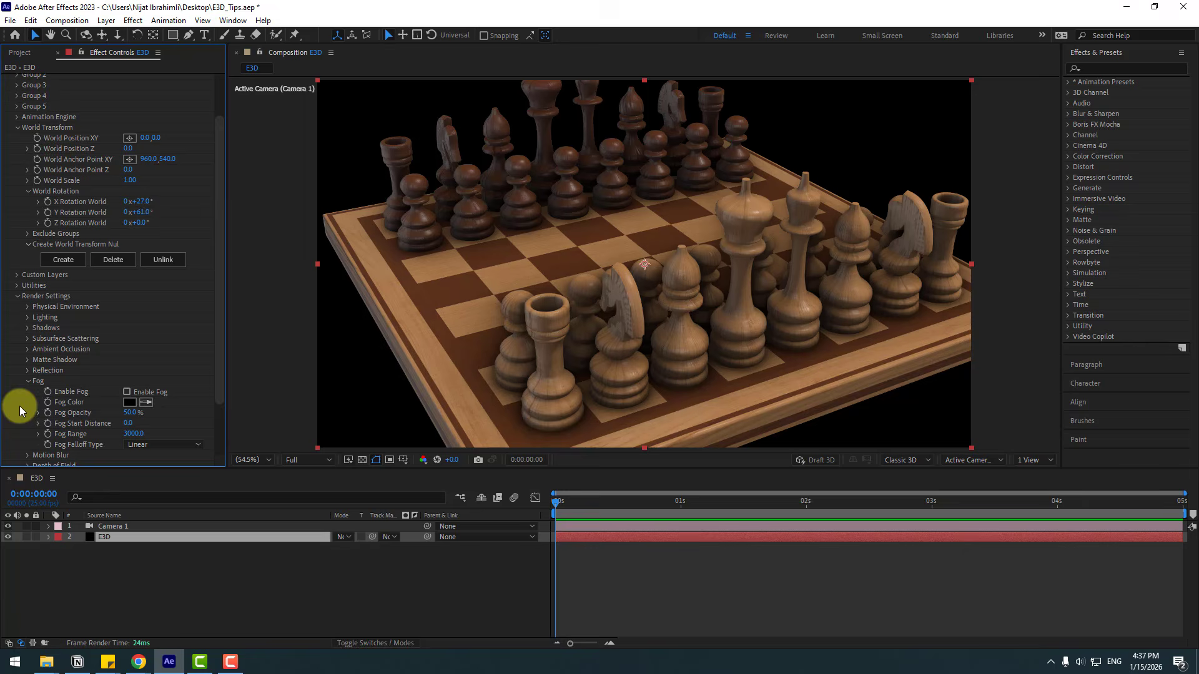
left_click(127, 392)
left_click(131, 404)
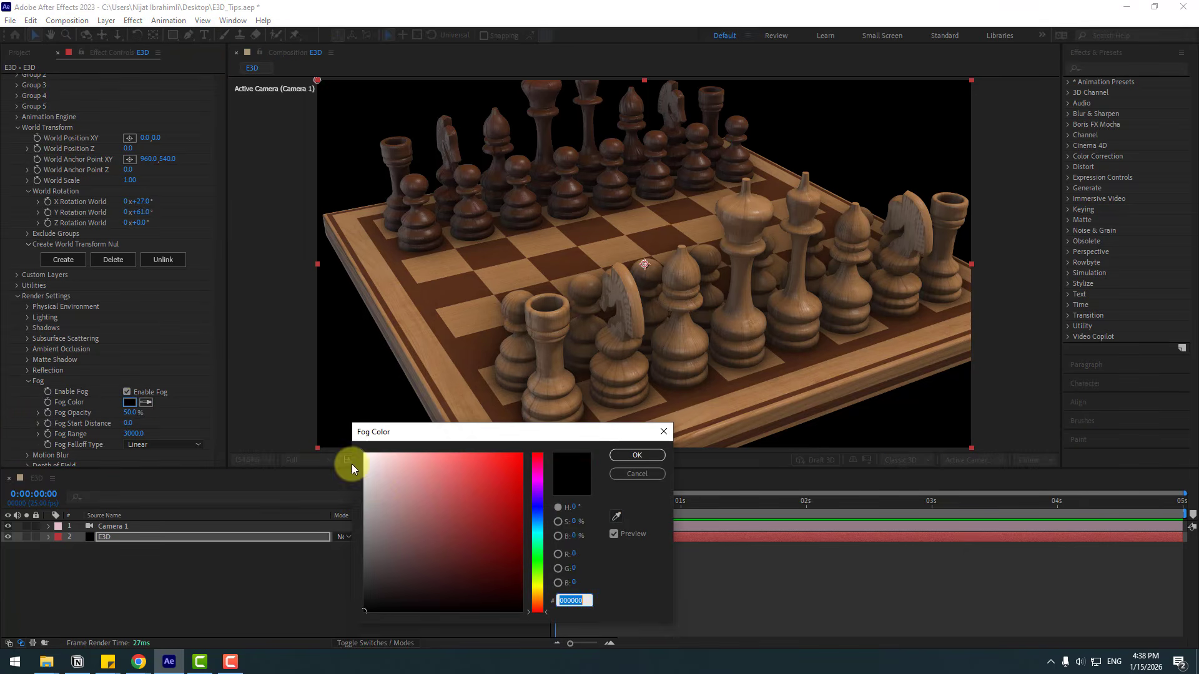
left_click_drag(369, 479, 356, 473)
left_click(634, 456)
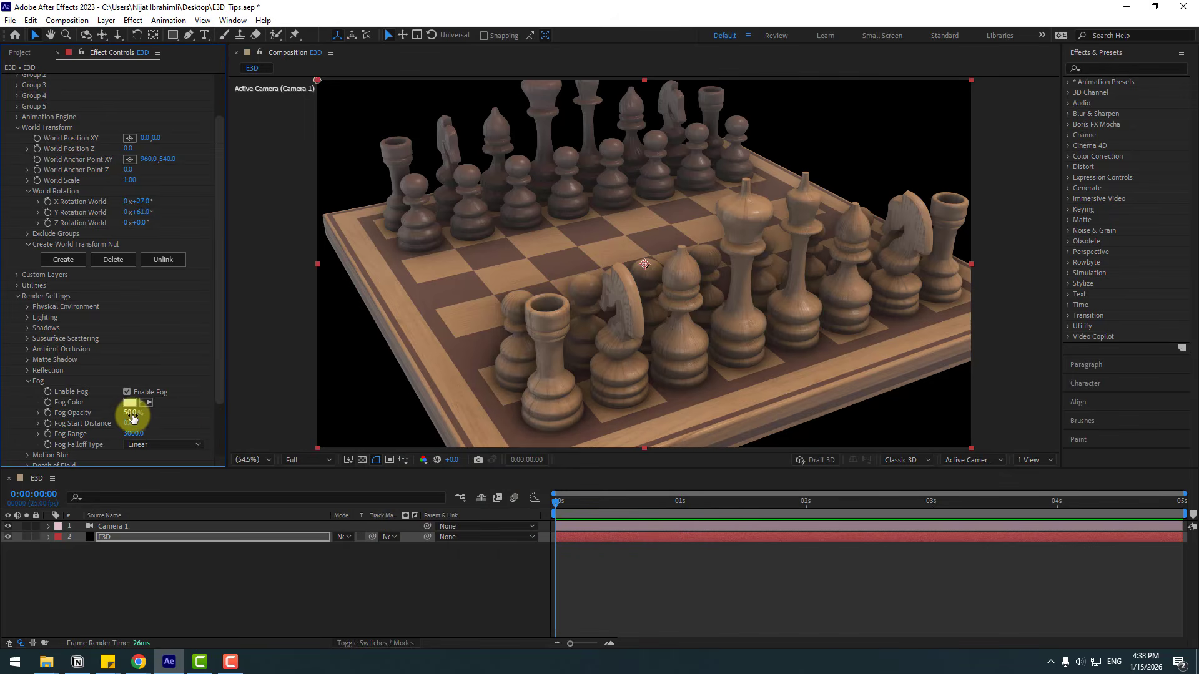
Step: Set the fog opacity to 100% and increase the fog range
left_click_drag(133, 415, 247, 422)
left_click(133, 433)
Step: Orbit the camera down in among the chess pieces
key("c")
key("c")
left_click_drag(652, 256, 465, 268)
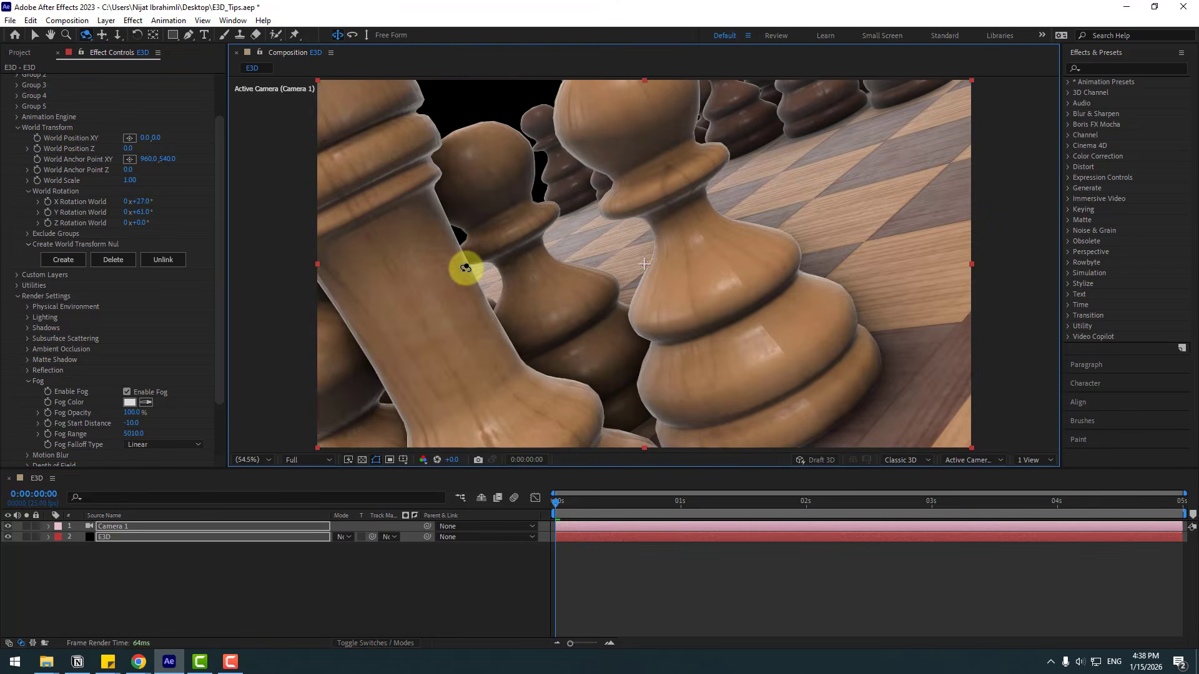
key("v")
Step: Set the fog start distance to about -540 and the fog range to 4000
mouse_move(143, 425)
left_mouse_down()
mouse_move(182, 415)
mouse_move(102, 423)
mouse_move(136, 444)
left_mouse_up()
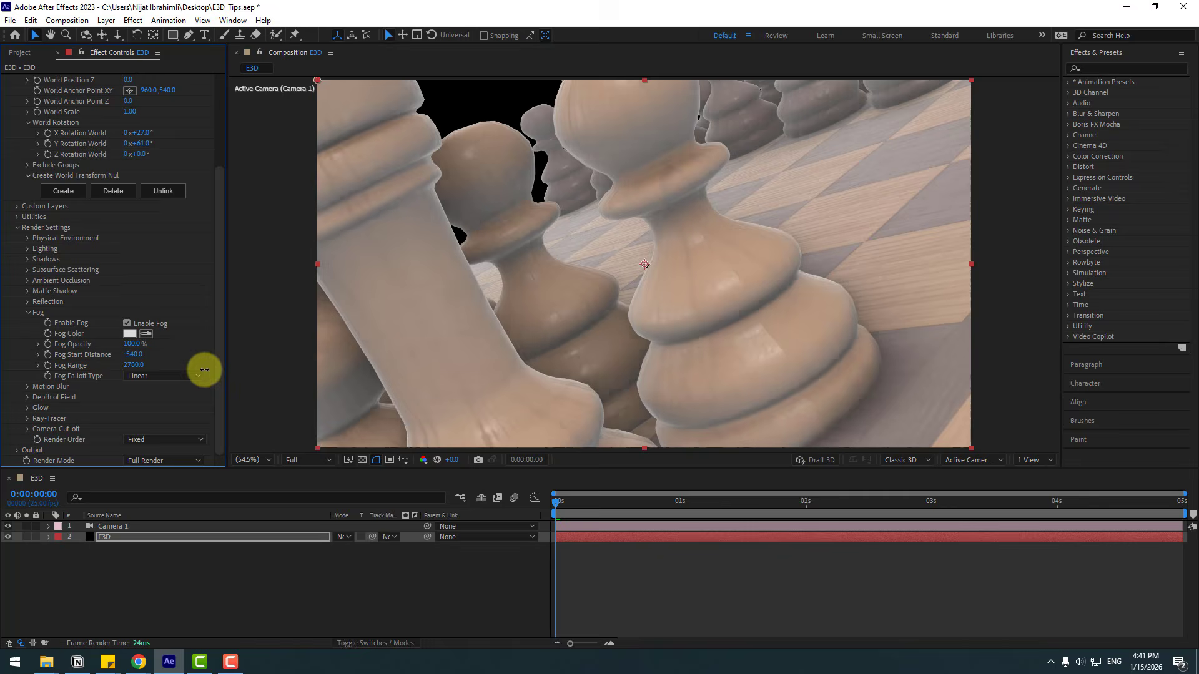
left_click_drag(204, 369, 279, 371)
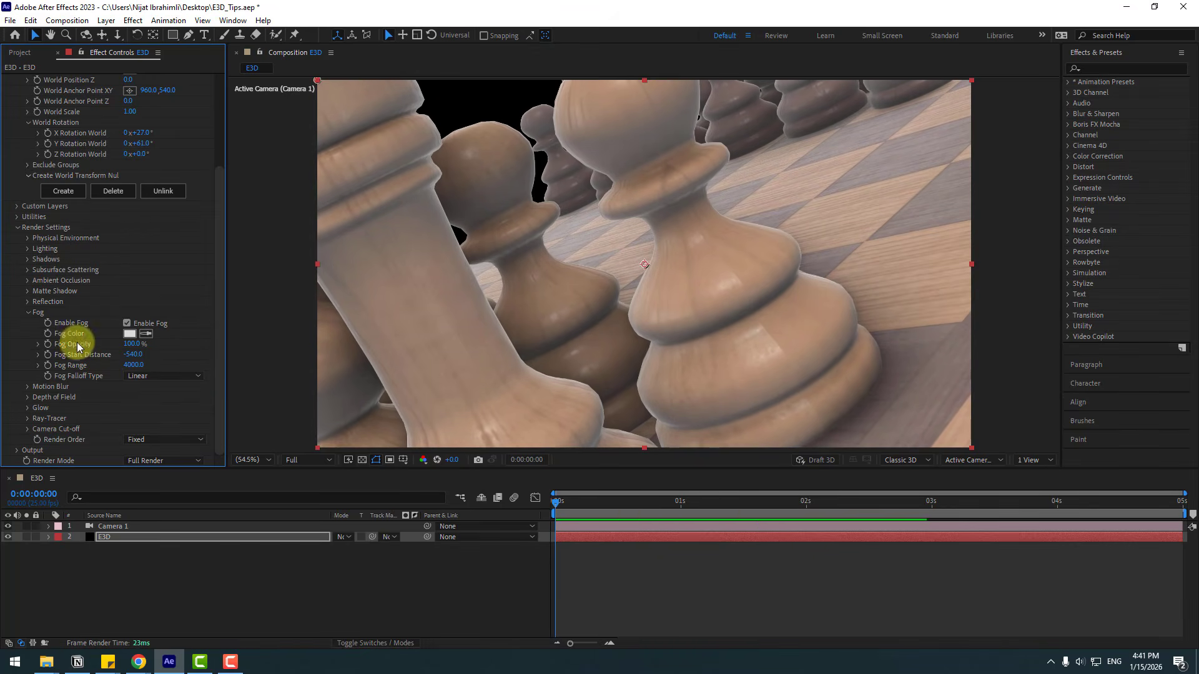
Step: Enable Show in BG under Physical Environment
left_click(28, 239)
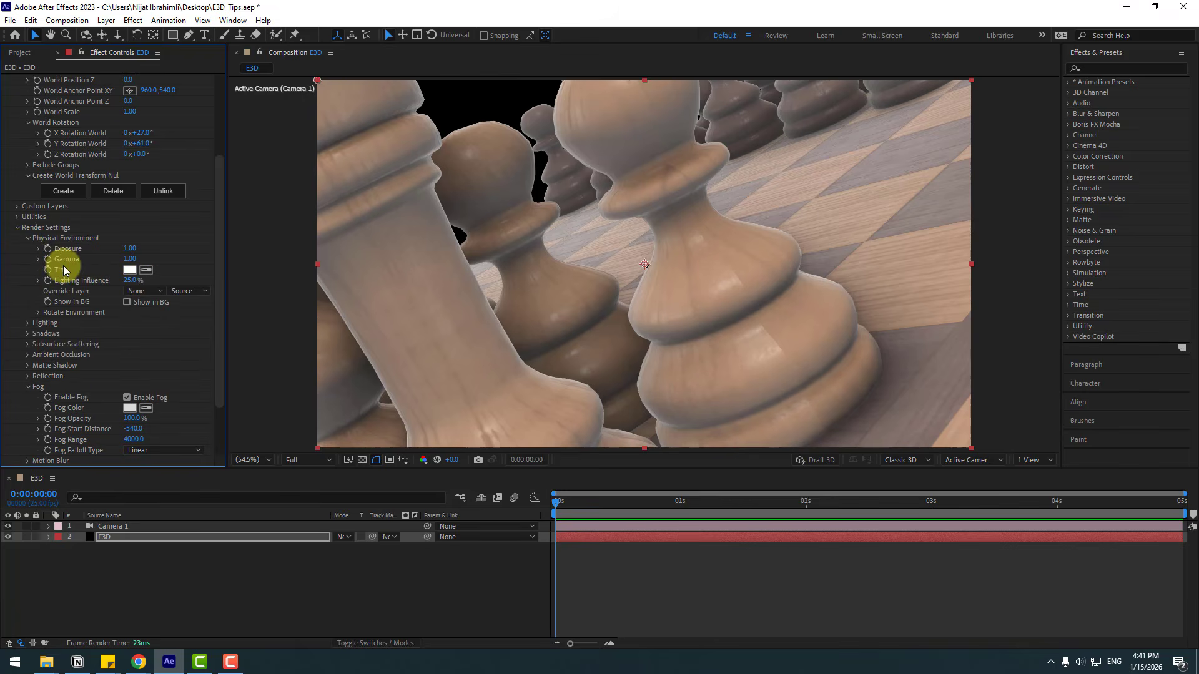
left_click(126, 303)
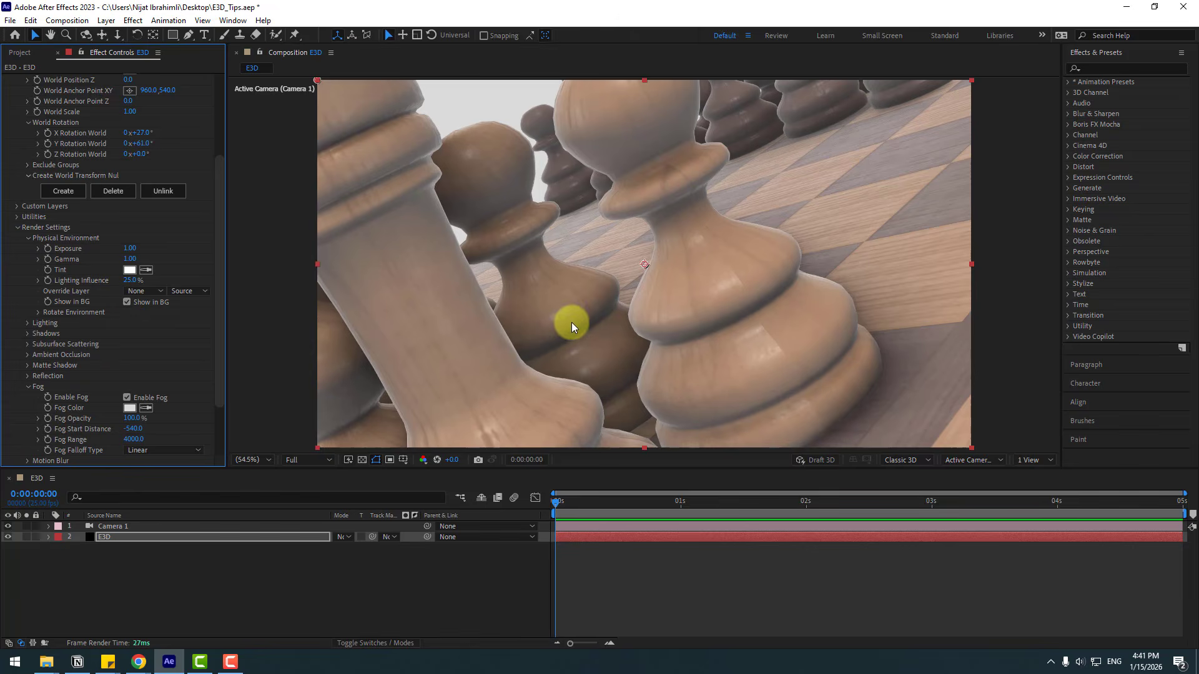
key("c")
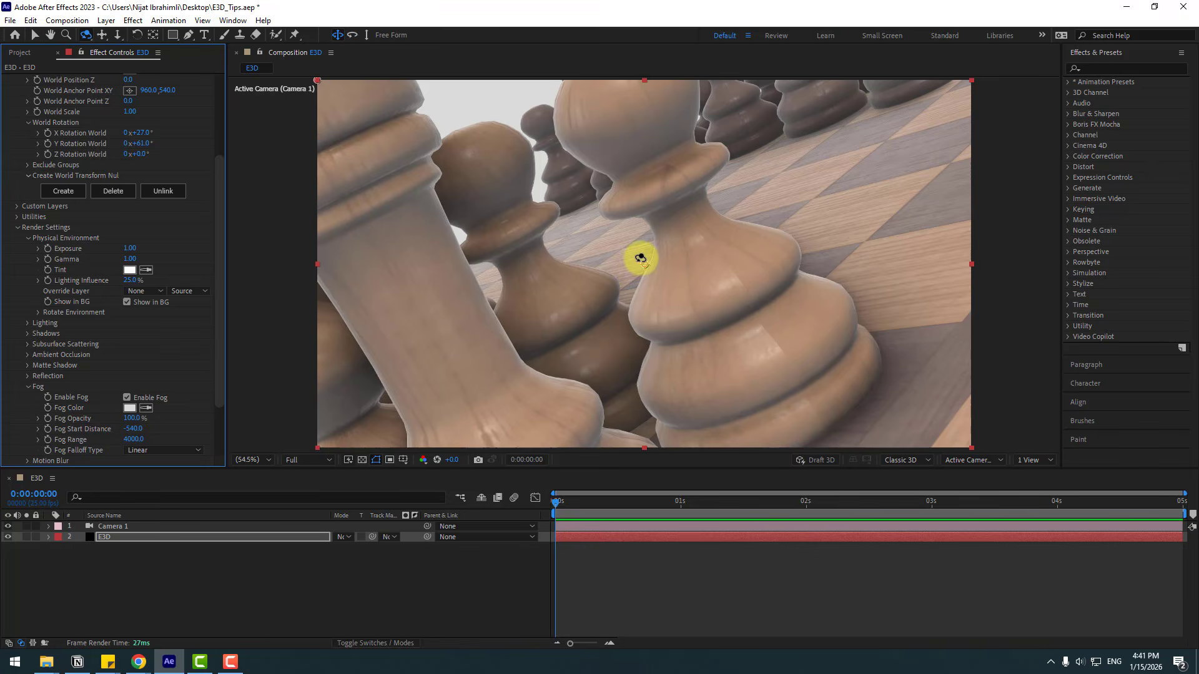
Step: Set the fog color to grey 989898
left_click(128, 409)
left_click_drag(437, 536, 347, 517)
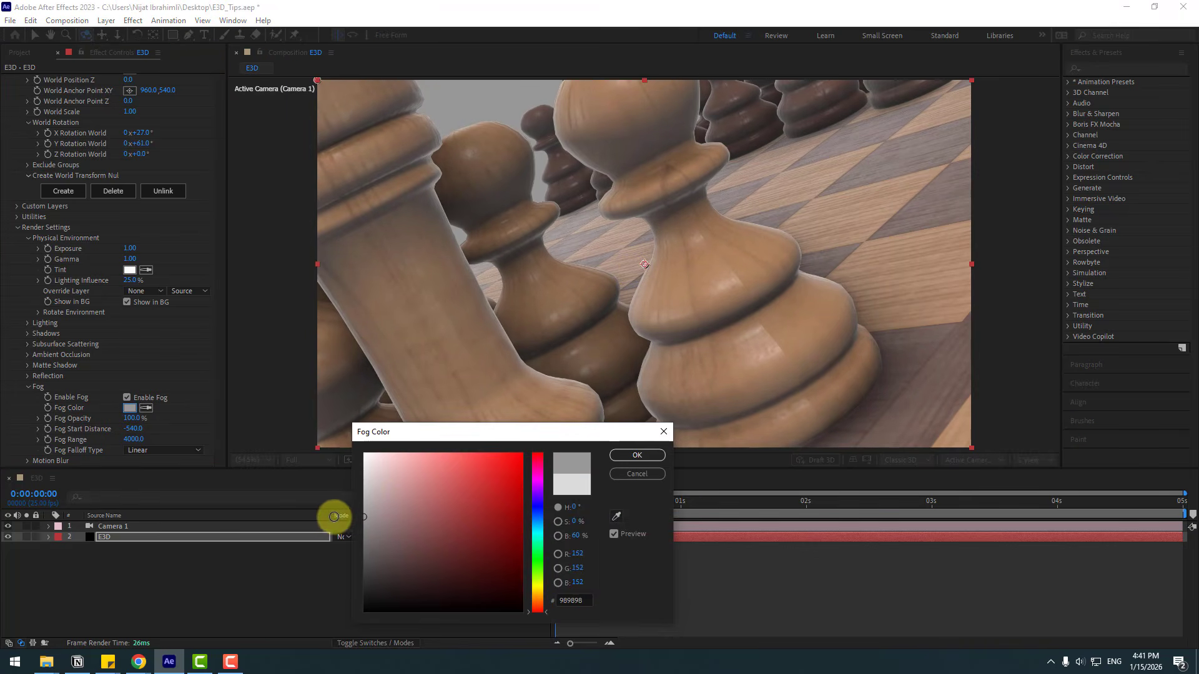
left_click(626, 456)
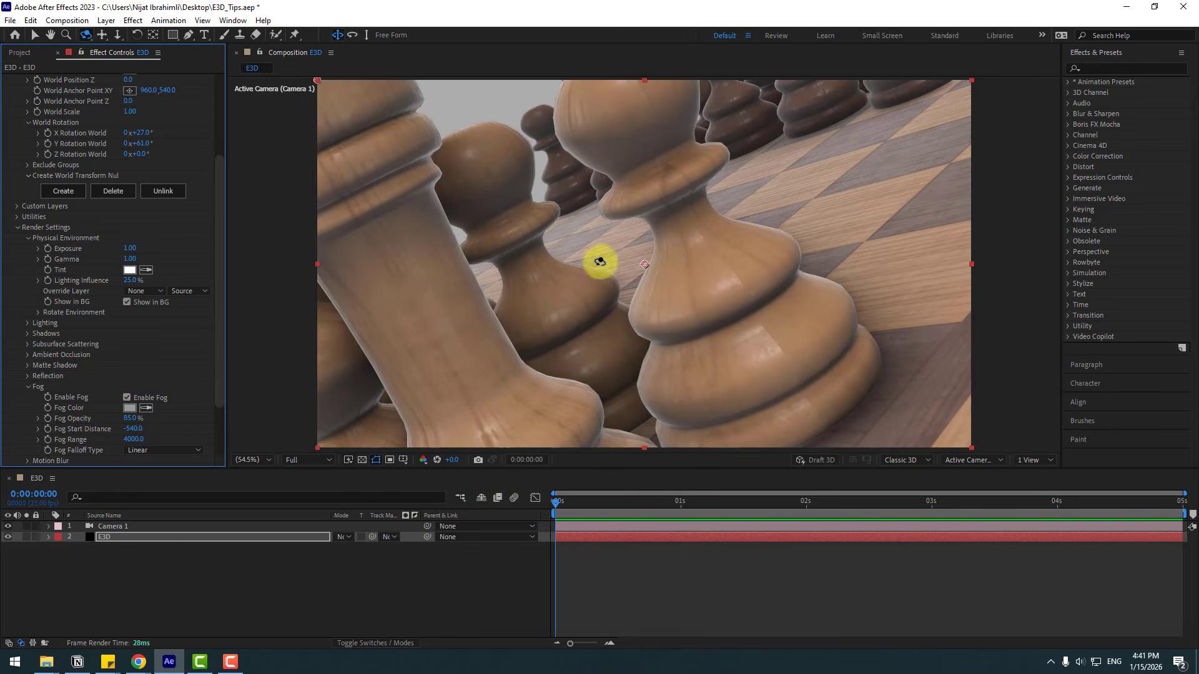
Step: Orbit the camera lower between the pieces and toggle Enable Fog off and on to compare
left_click_drag(600, 260, 235, 321)
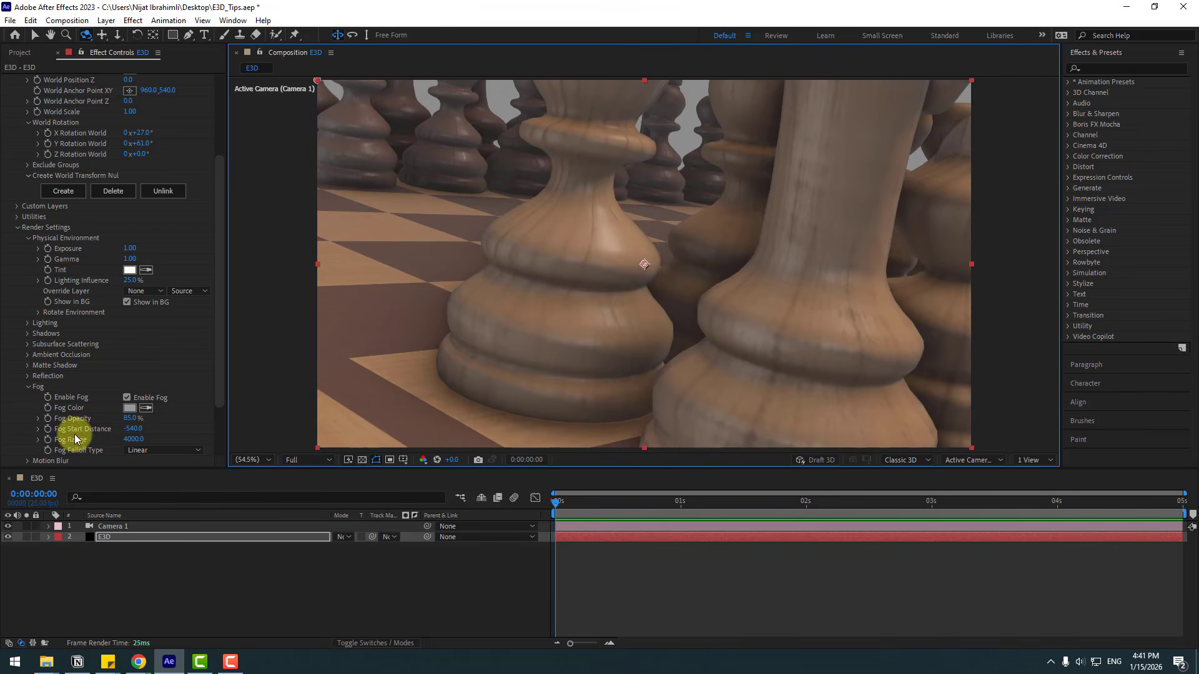
left_click(127, 397)
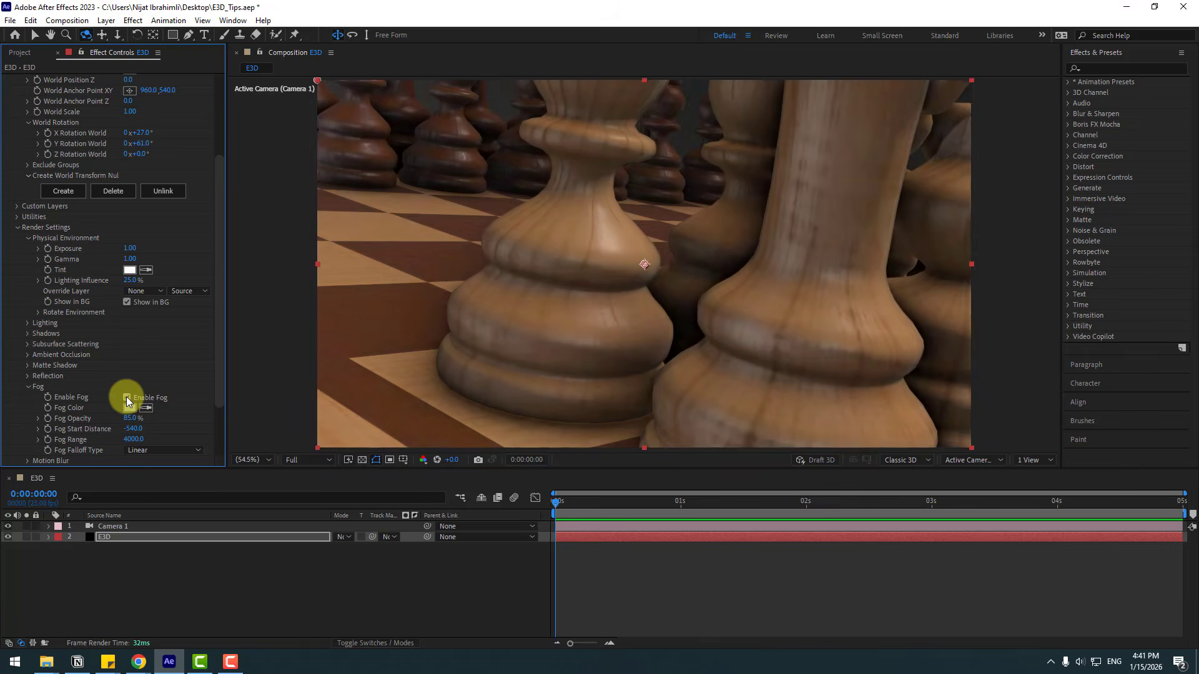
left_click(128, 397)
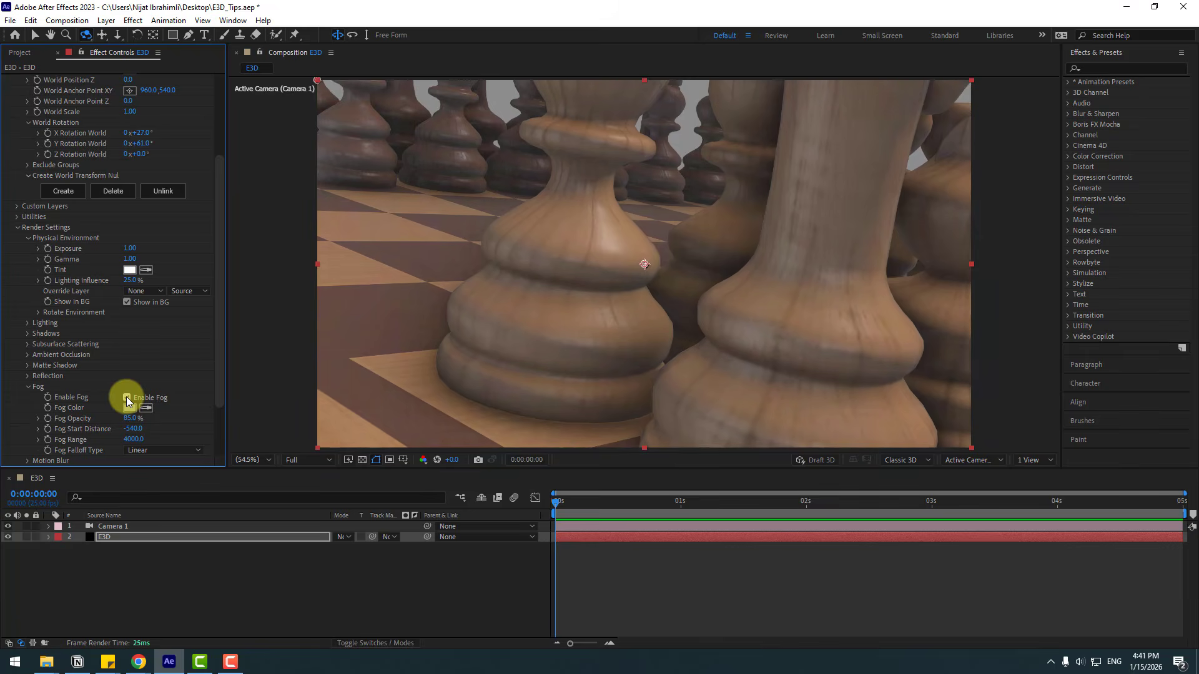
left_click(128, 398)
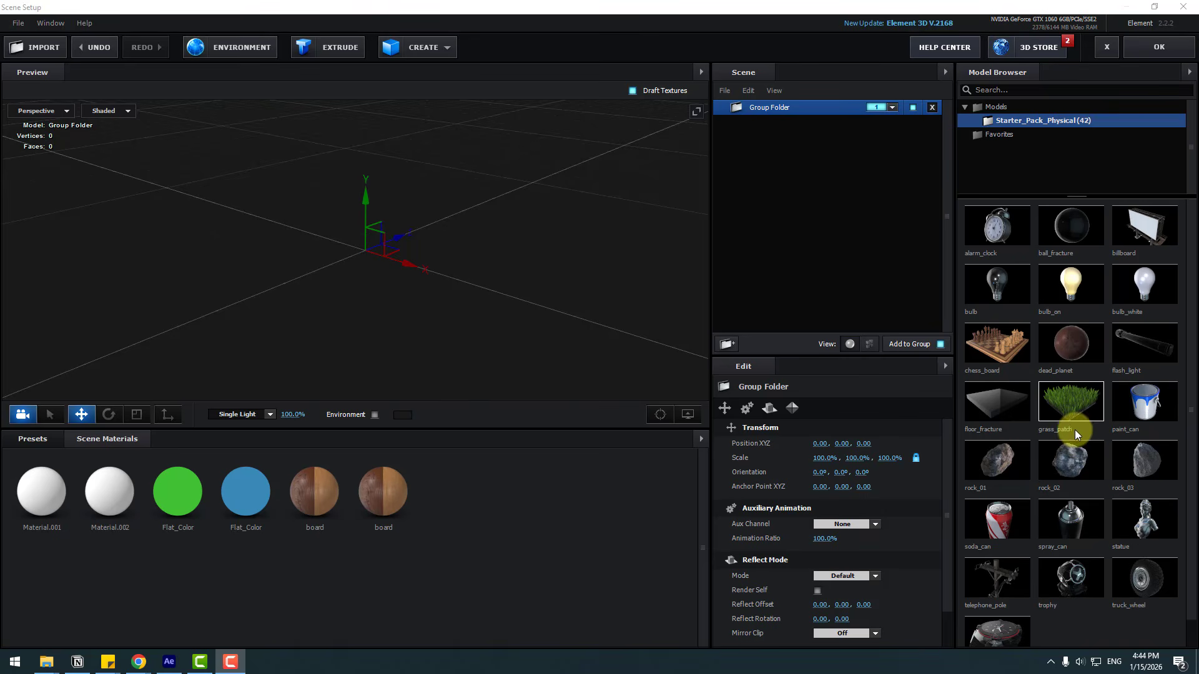
Step: Add the rock_02 model in Scene Setup and enable Wireframe on its rock2 material
left_click(1052, 462)
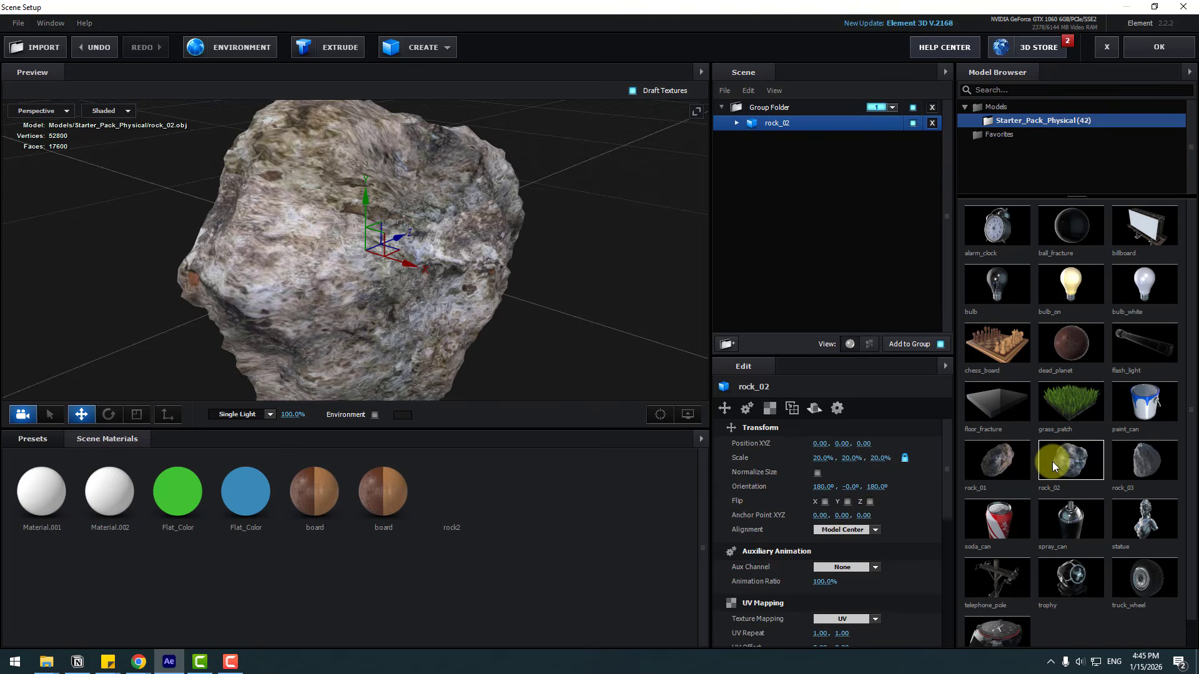
left_click(796, 138)
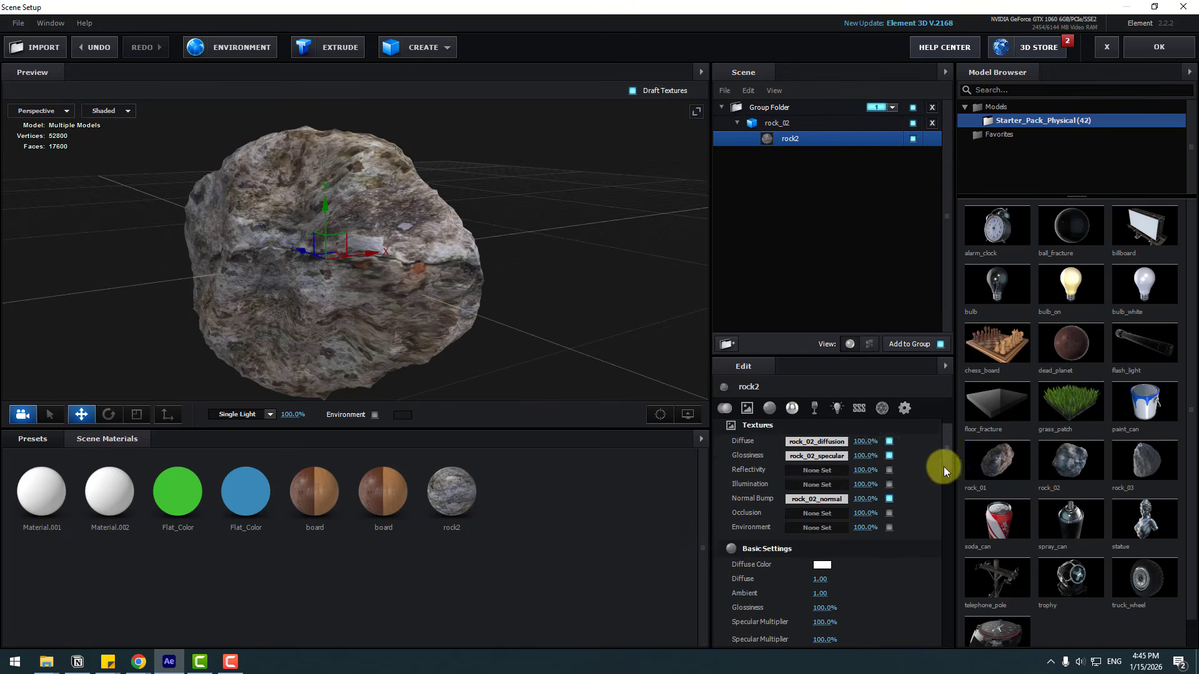
scroll(939, 475, "down", 10)
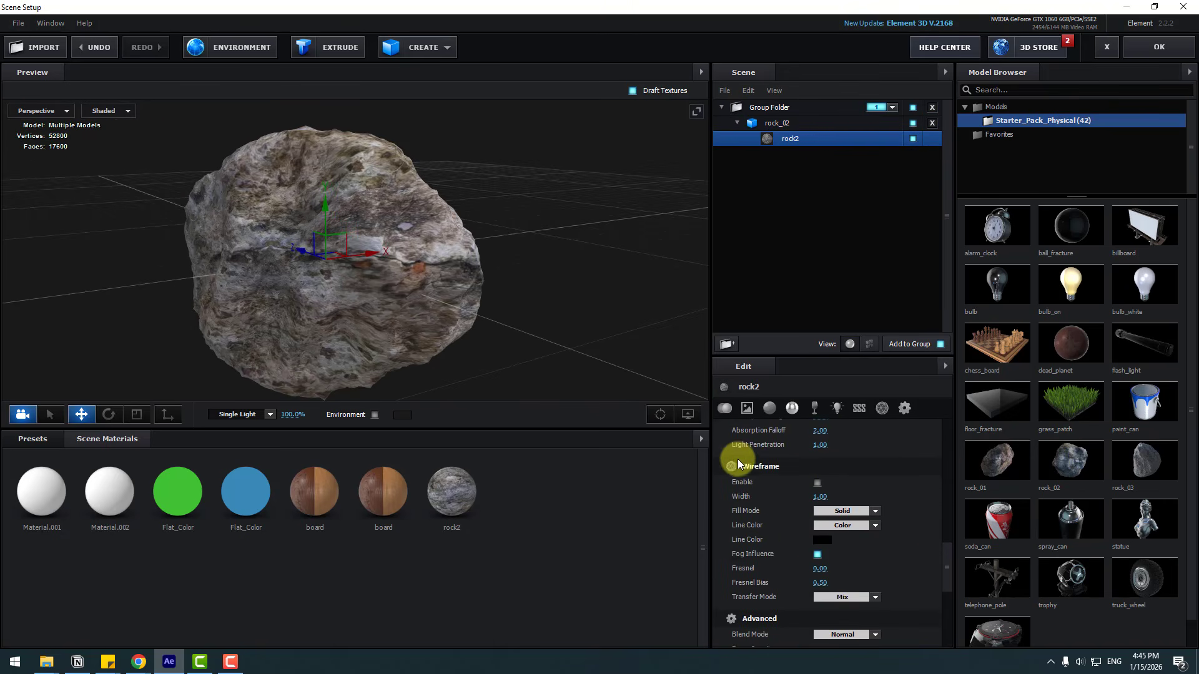
left_click(818, 483)
left_click_drag(399, 275, 484, 325)
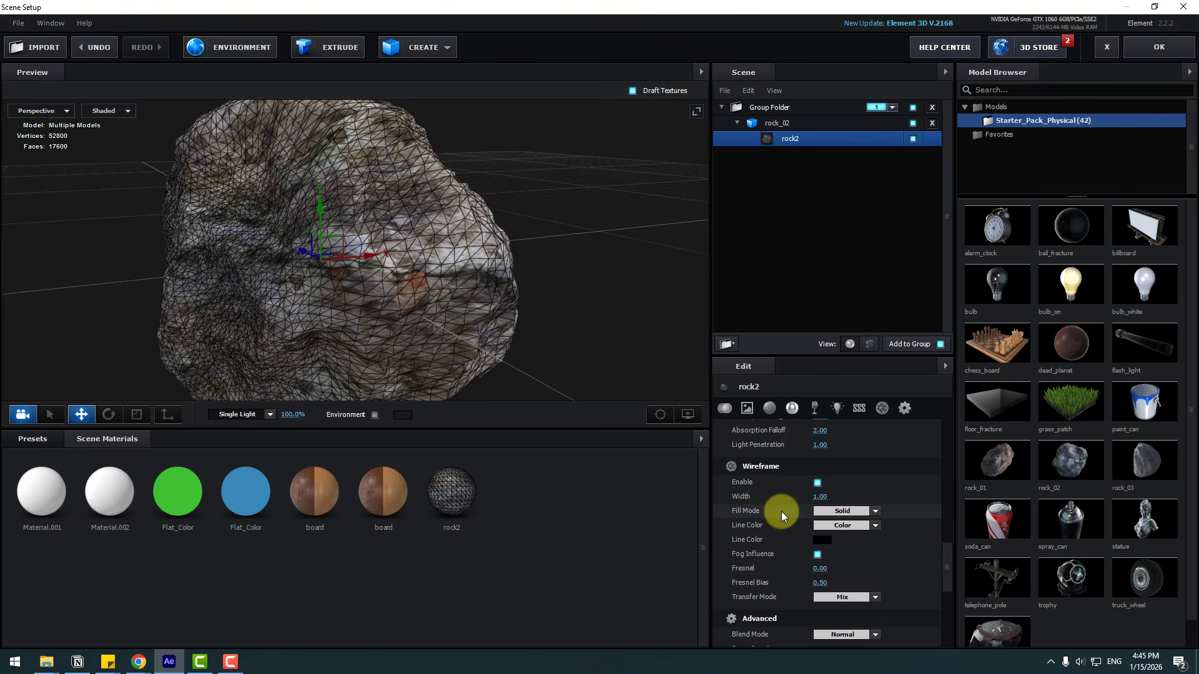
Step: Adjust the wireframe line color and set Fresnel to 0.31
left_click(822, 540)
left_click_drag(834, 542, 583, 661)
left_click(919, 629)
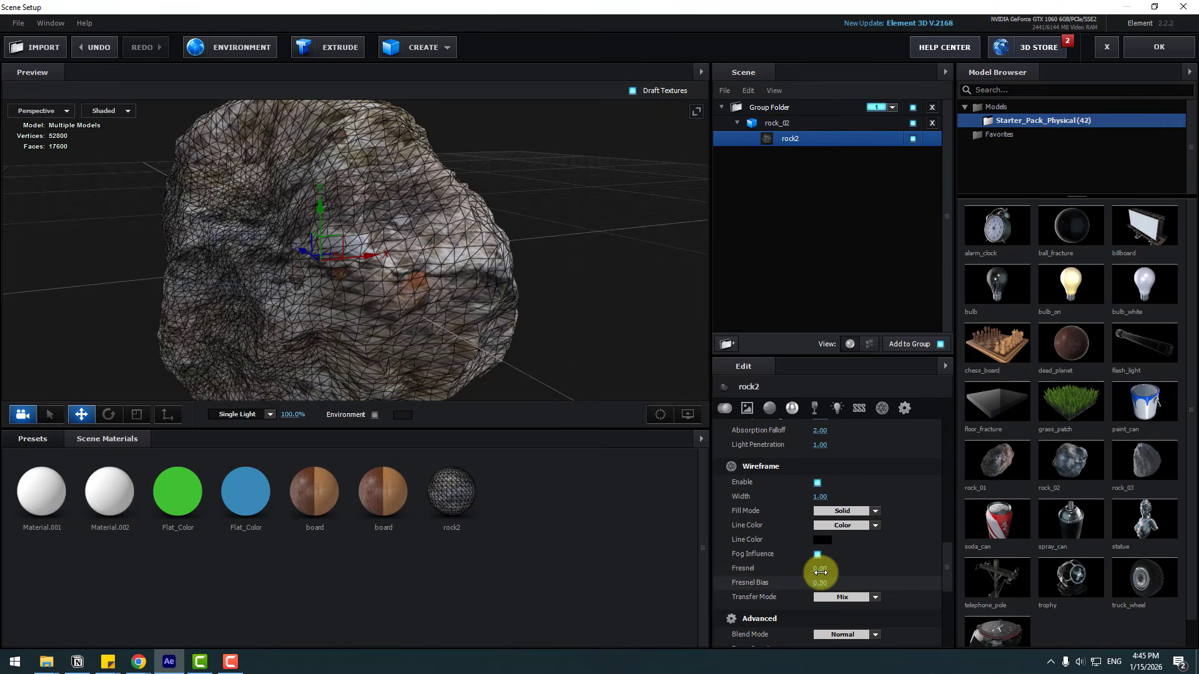
left_click_drag(820, 571, 570, 575)
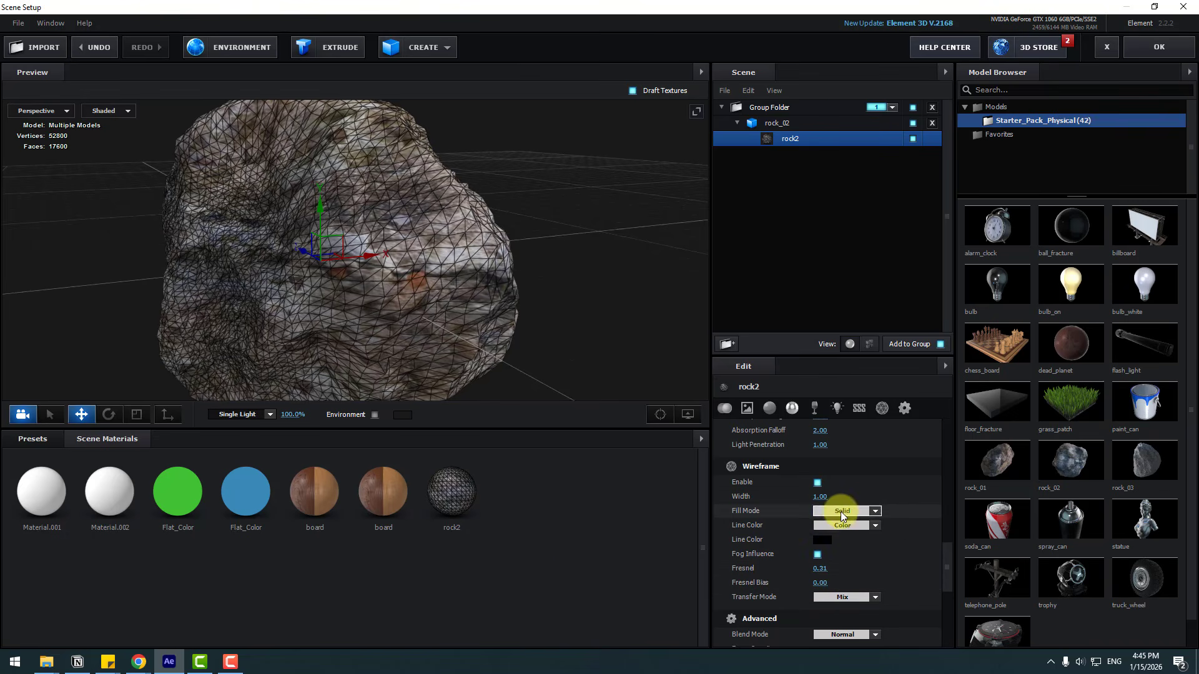
Step: Switch the wireframe fill mode to Lines Only, orbit the preview, and set it back to Solid
left_click(871, 531)
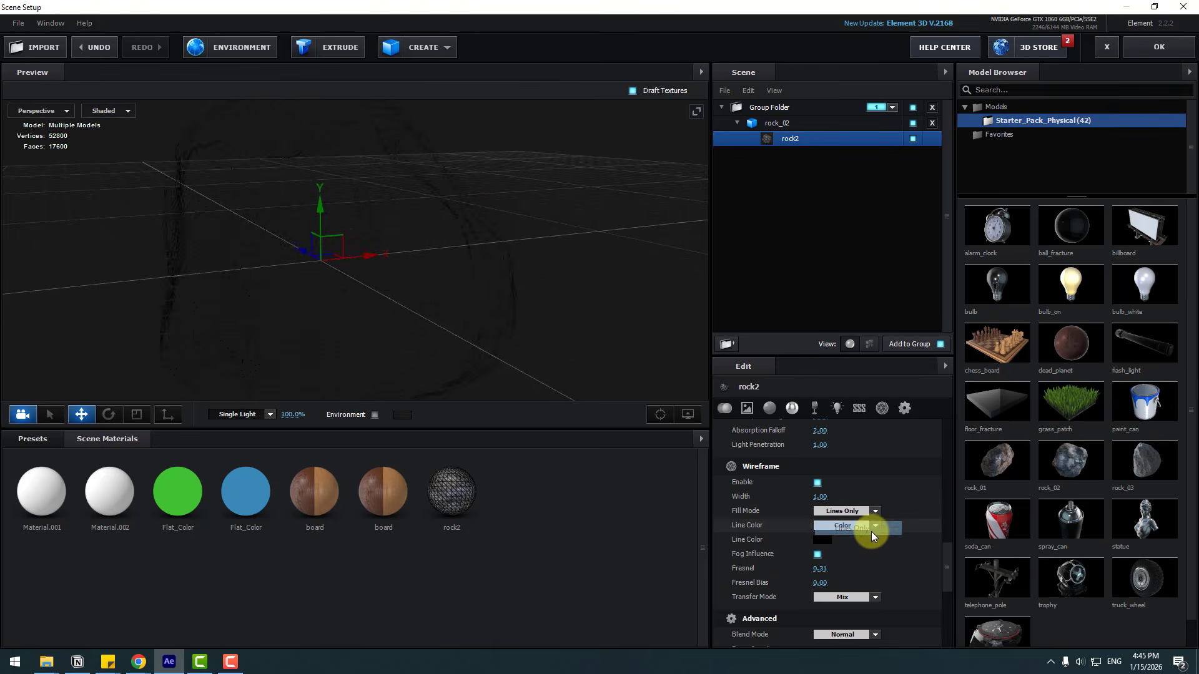
left_click_drag(419, 321, 475, 338)
left_click(846, 511)
left_click(852, 513)
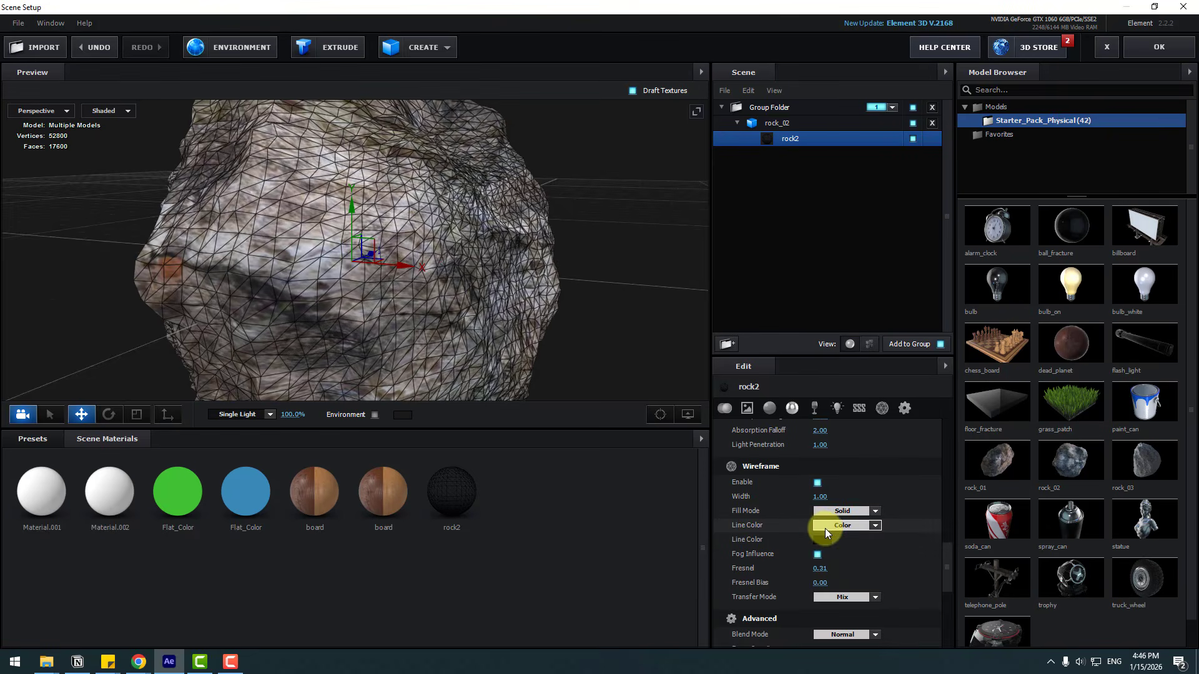
Step: Switch the rock's wireframe line color to From Material, orbit the preview, and set it back to Color
left_click(818, 525)
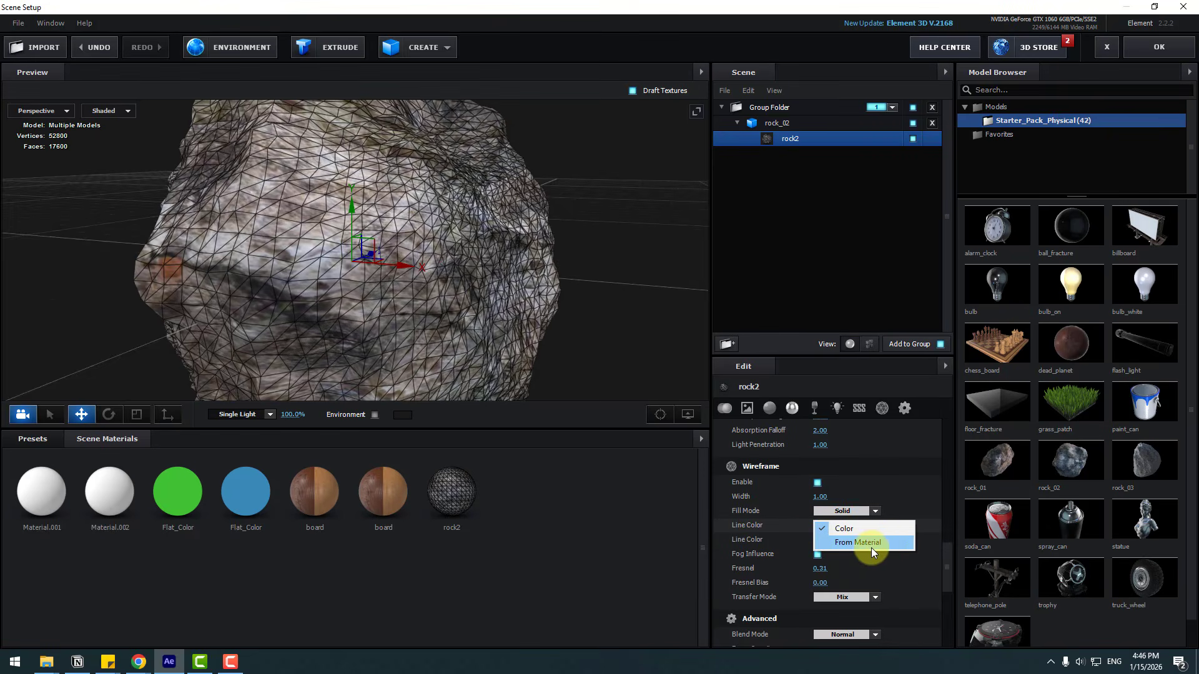
left_click(882, 548)
left_click_drag(451, 327, 706, 387)
left_click(826, 525)
left_click(846, 536)
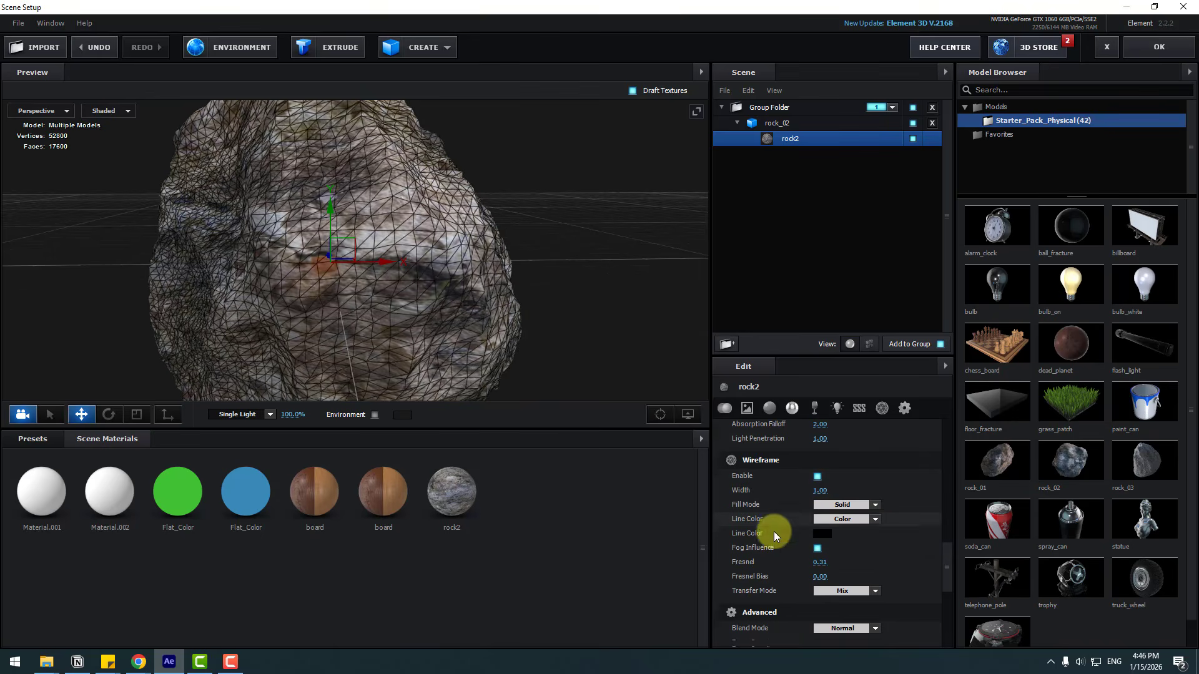
Step: Add the statue model from the model browser to the scene
scroll(771, 543, "down", 1)
scroll(522, 358, "down", 4)
left_click_drag(521, 358, 420, 354)
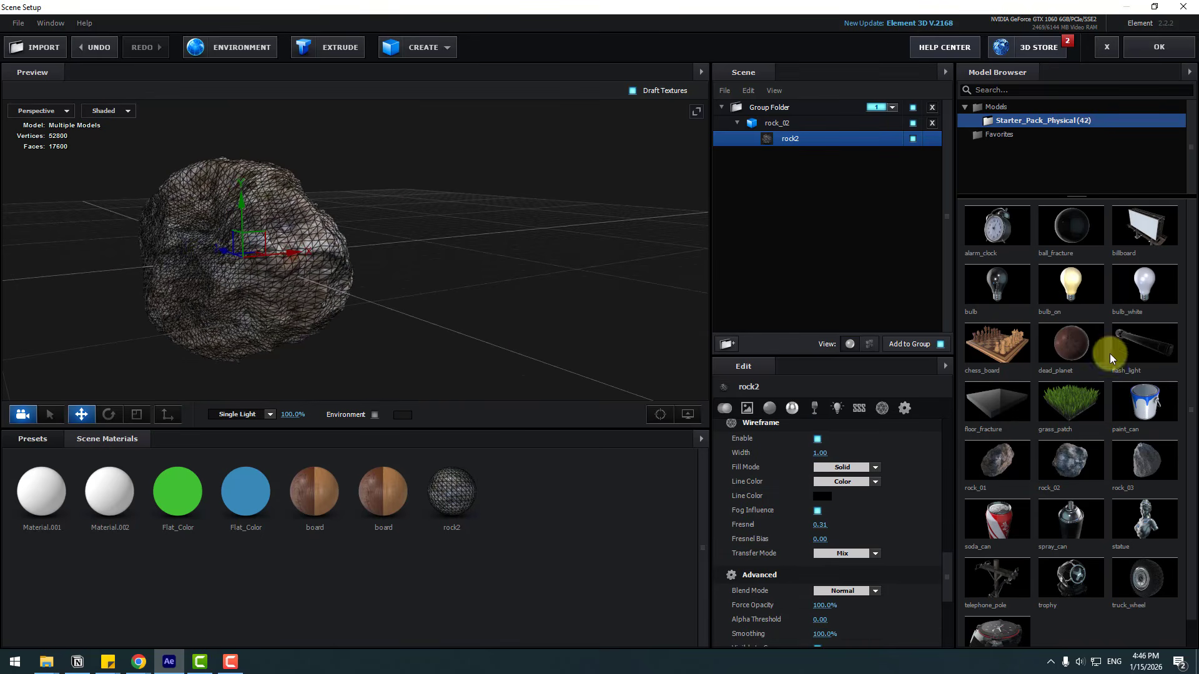
scroll(1135, 346, "down", 1)
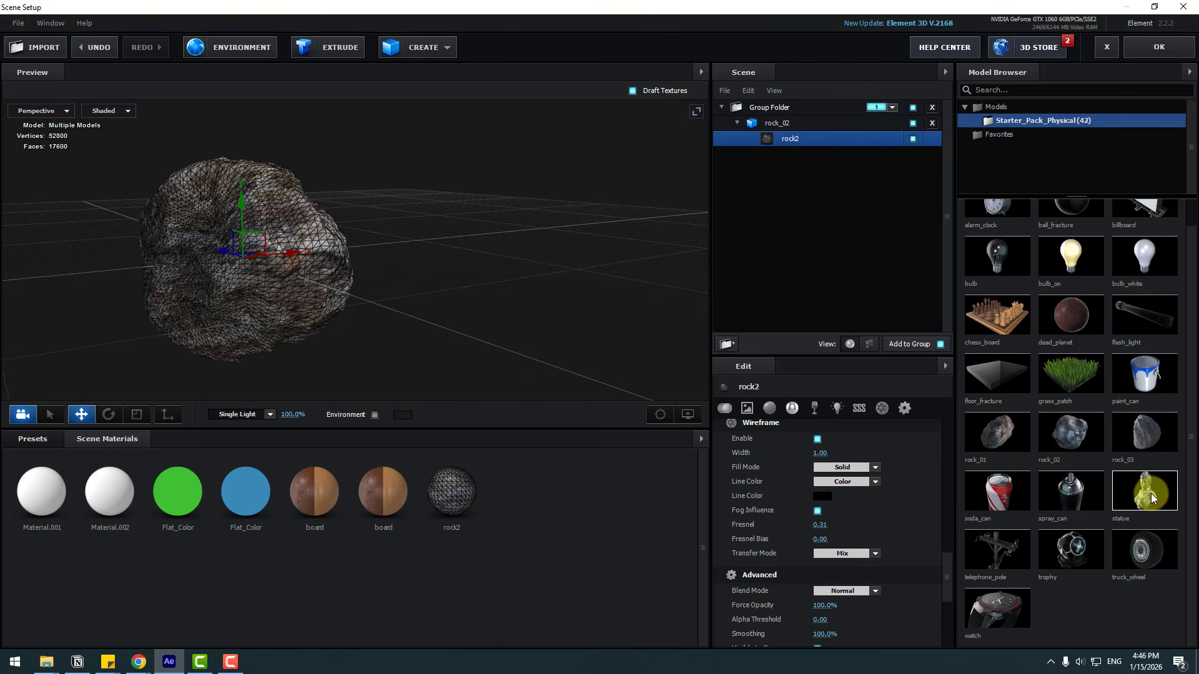
left_click_drag(1151, 493, 550, 288)
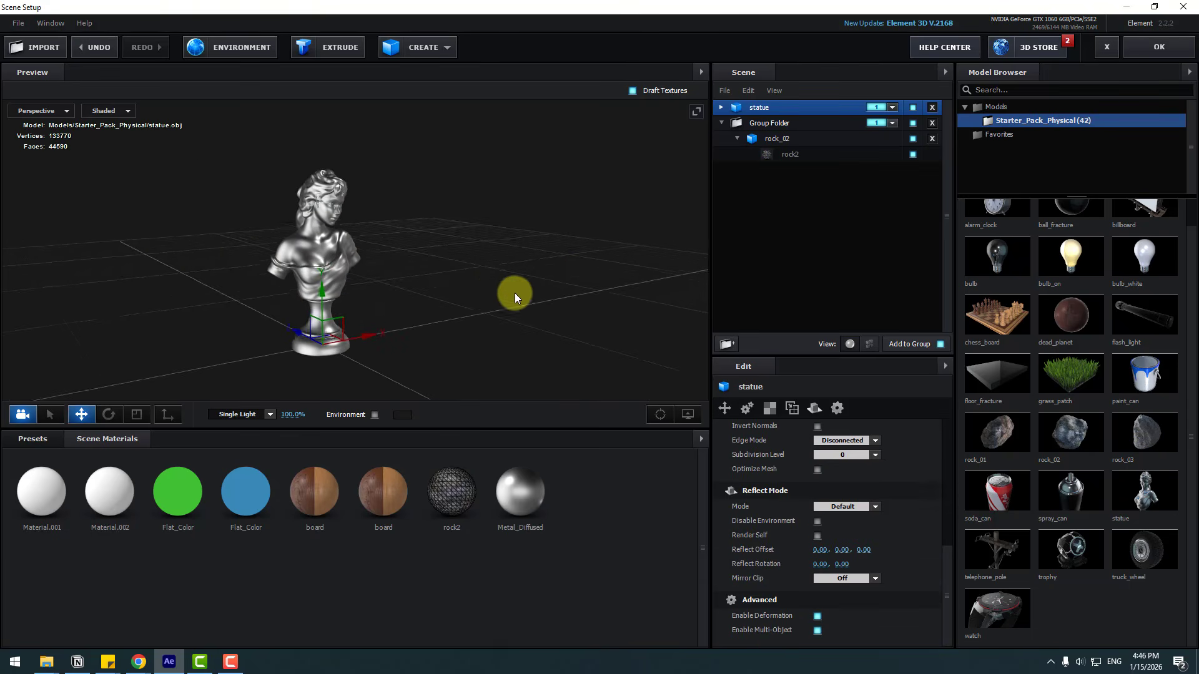
Step: Enable Wireframe on the statue's Metal_Diffused material and orbit in to inspect the mesh
left_click(721, 108)
left_click(776, 123)
scroll(754, 583, "down", 5)
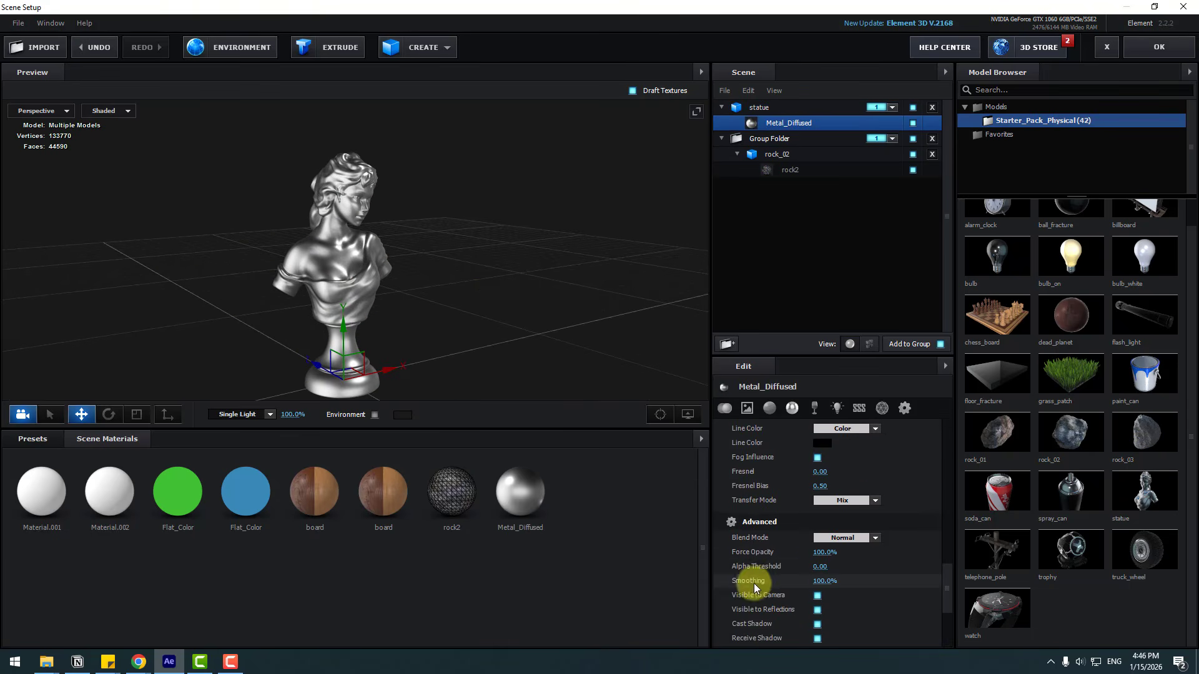
scroll(758, 582, "up", 5)
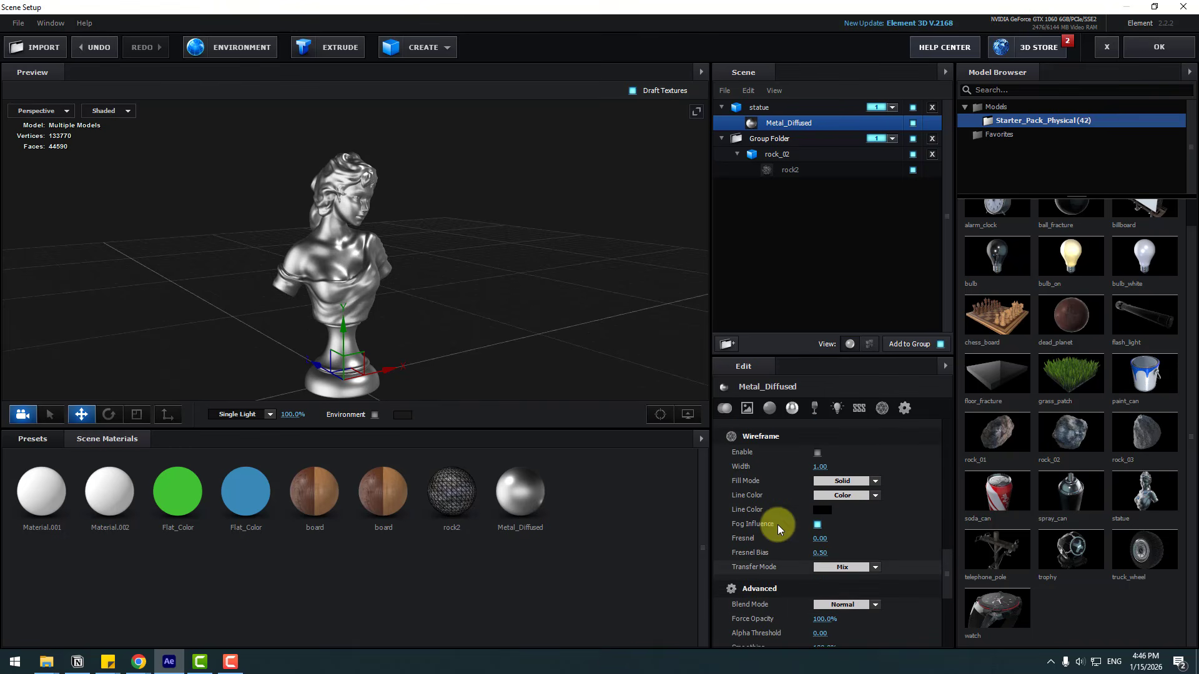
left_click(817, 452)
scroll(436, 306, "up", 10)
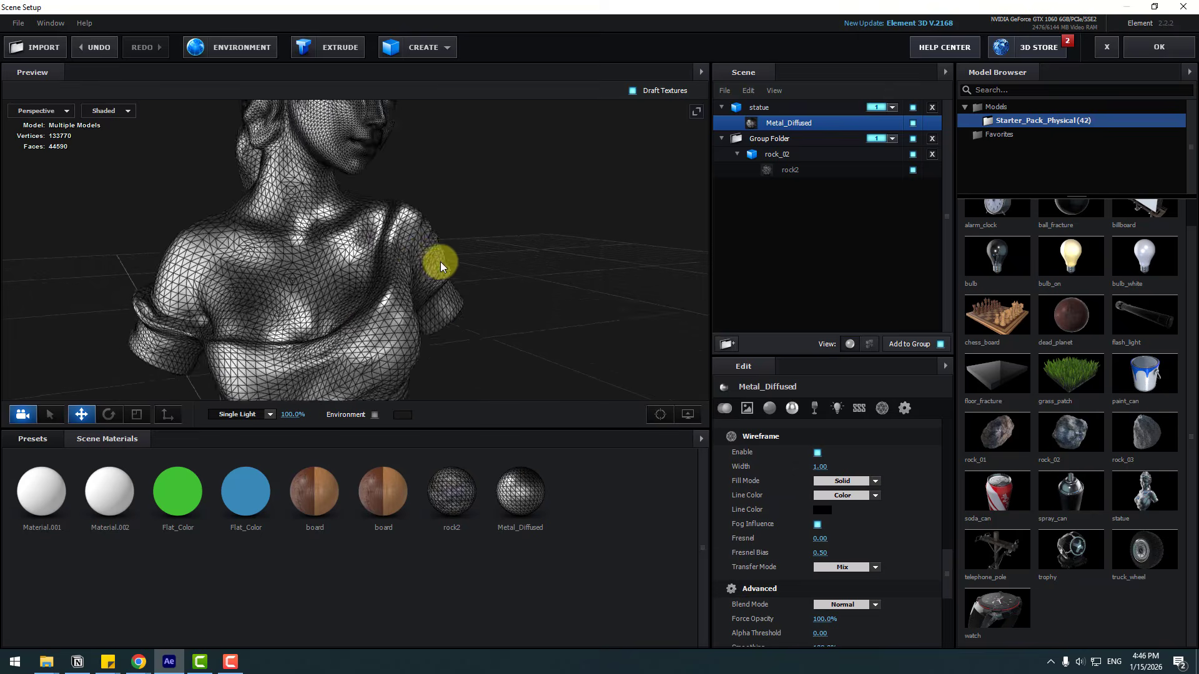
mouse_move(434, 253)
left_mouse_down()
mouse_move(351, 241)
mouse_move(455, 261)
left_mouse_up()
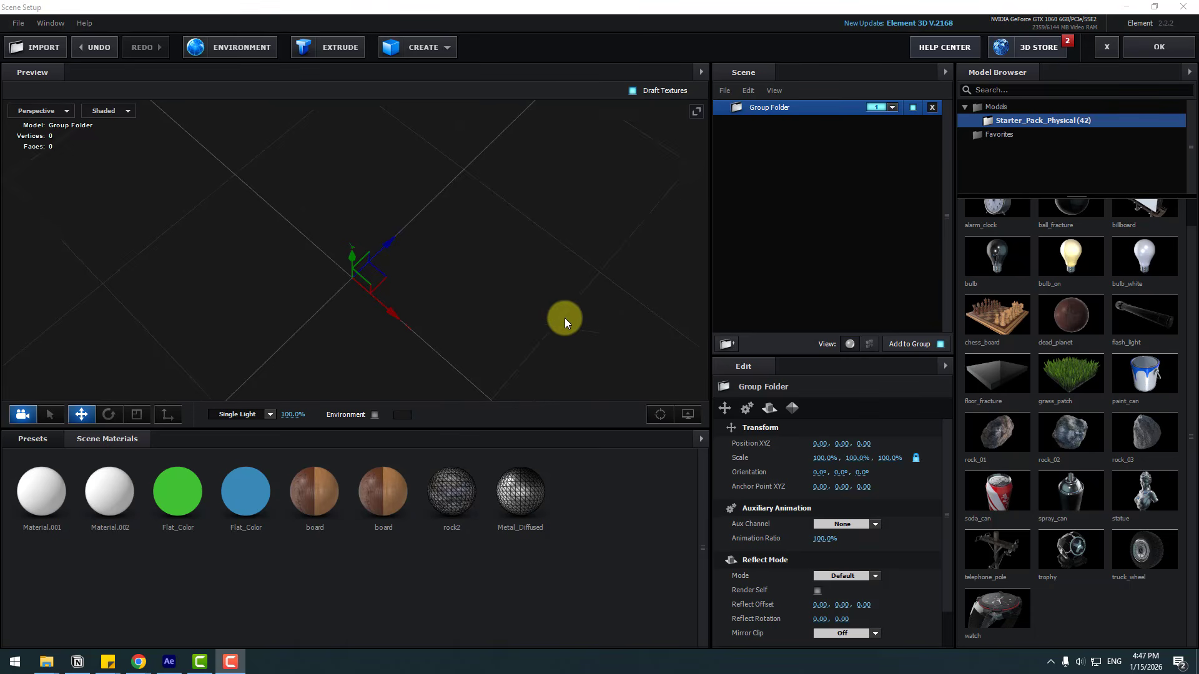
Step: Create a plane primitive and scale it up to about 370%
left_click_drag(564, 318, 562, 272)
left_click(446, 56)
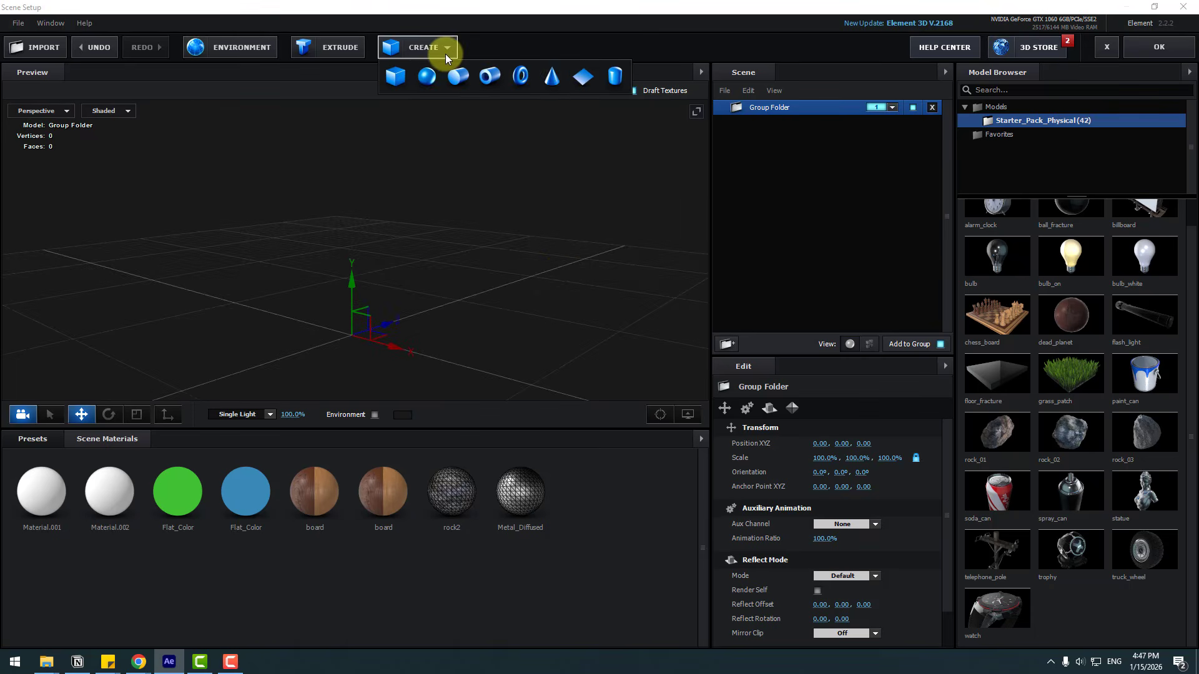
left_click(549, 79)
left_click_drag(464, 296, 416, 381)
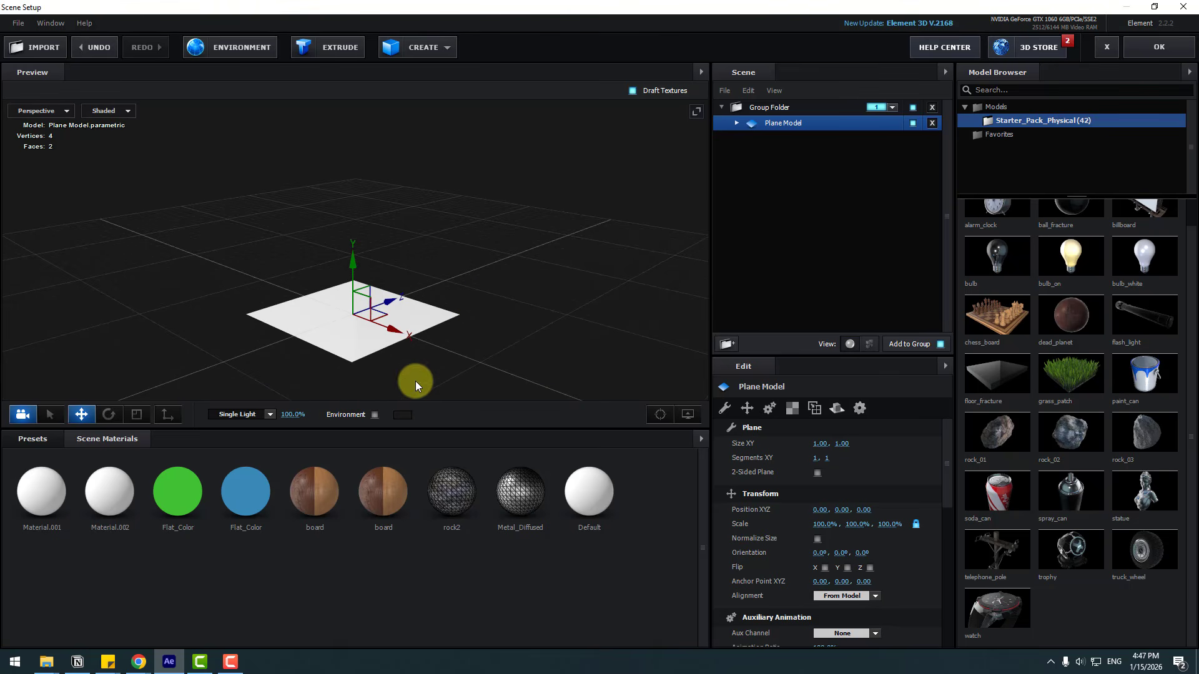
left_click(144, 418)
left_click_drag(358, 315, 565, 194)
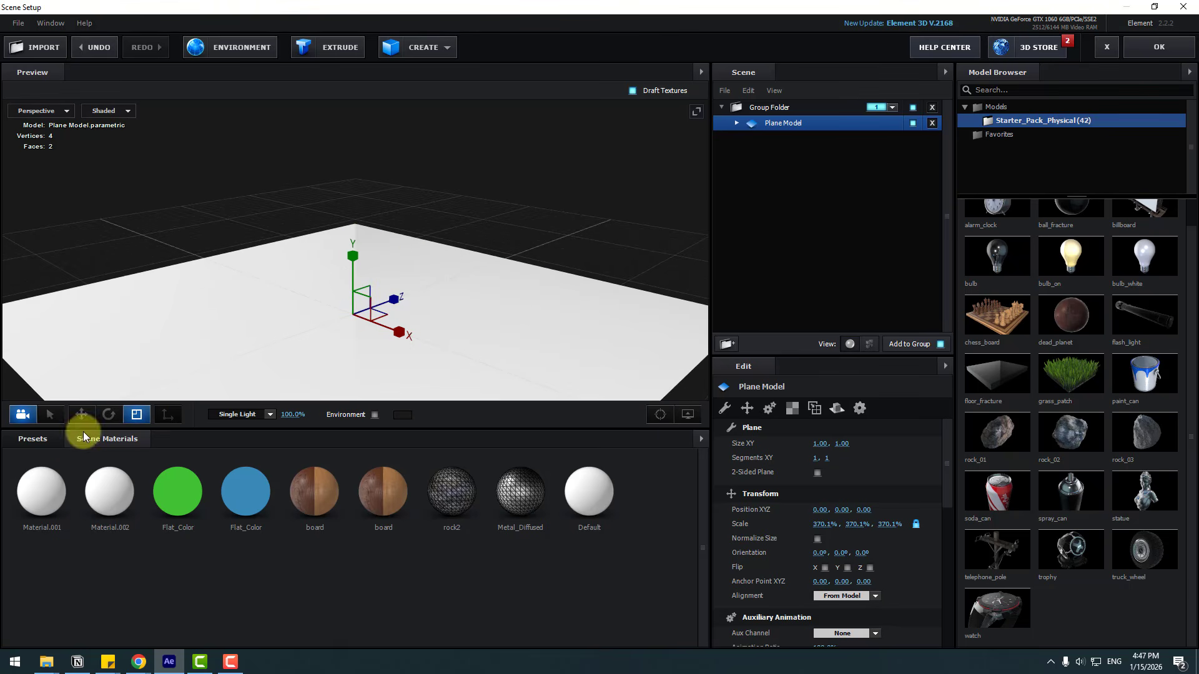
Step: Apply the Black_Gloss preset from the Physical presets folder to the plane
left_click(43, 440)
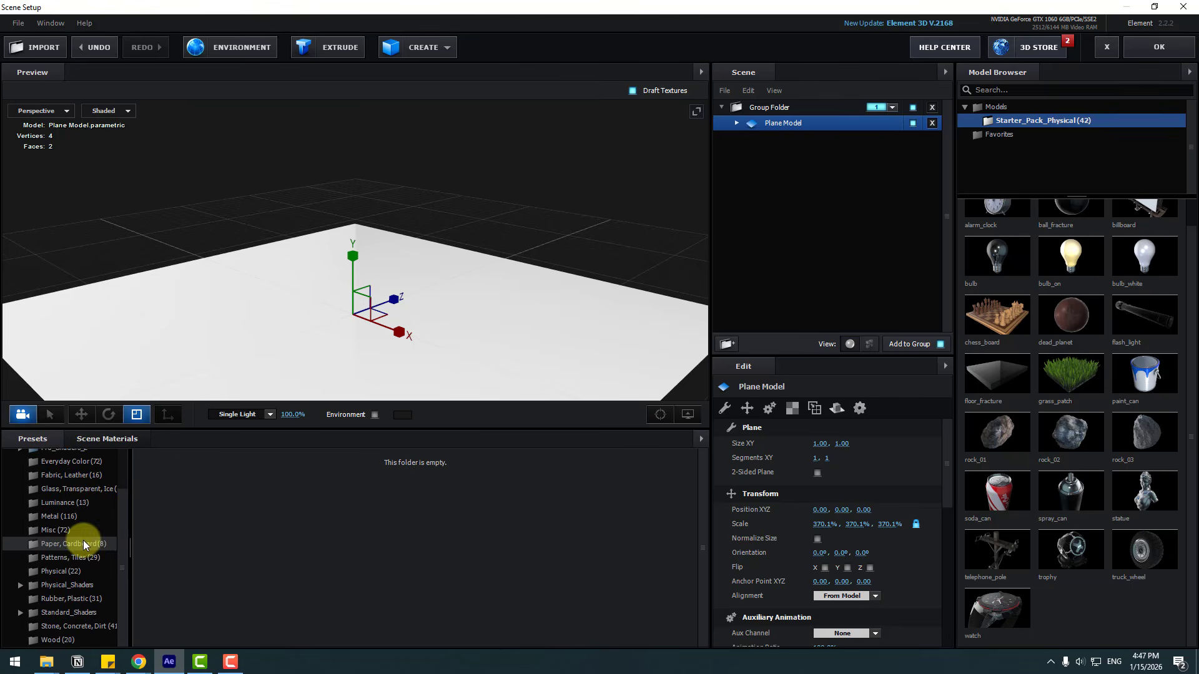
left_click(67, 572)
left_click_drag(169, 511, 420, 381)
scroll(420, 380, "up", 2)
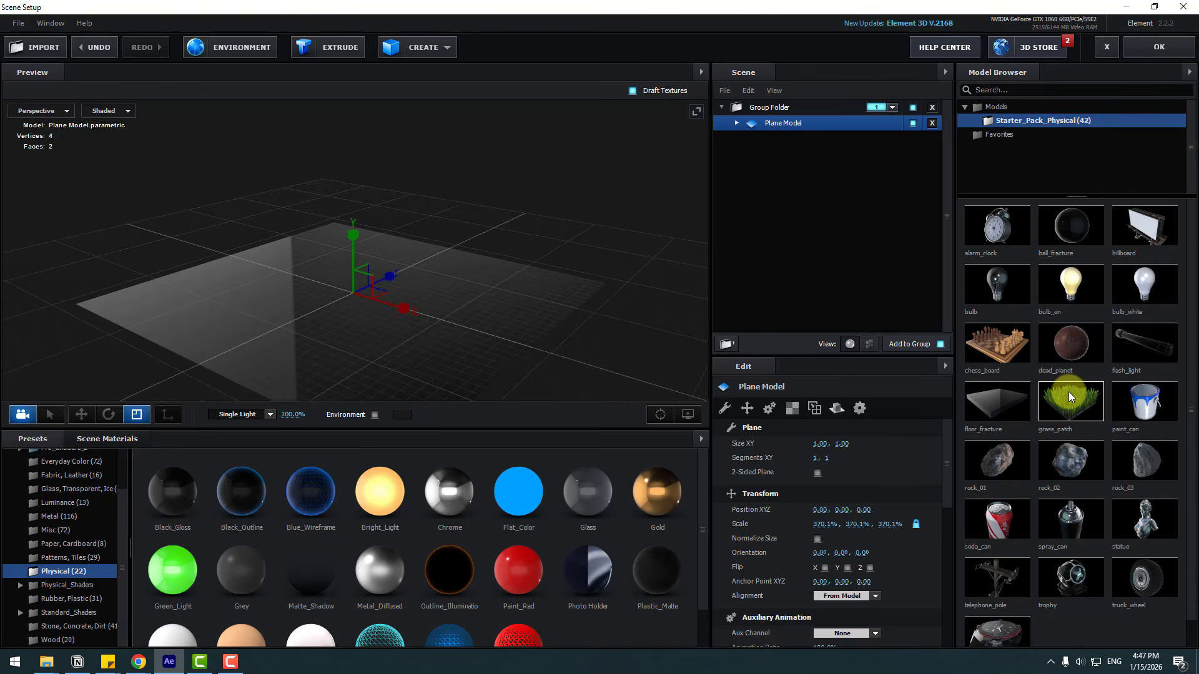
Step: Add the alarm_clock model and toggle the Show AO view option off and on
left_click(990, 224)
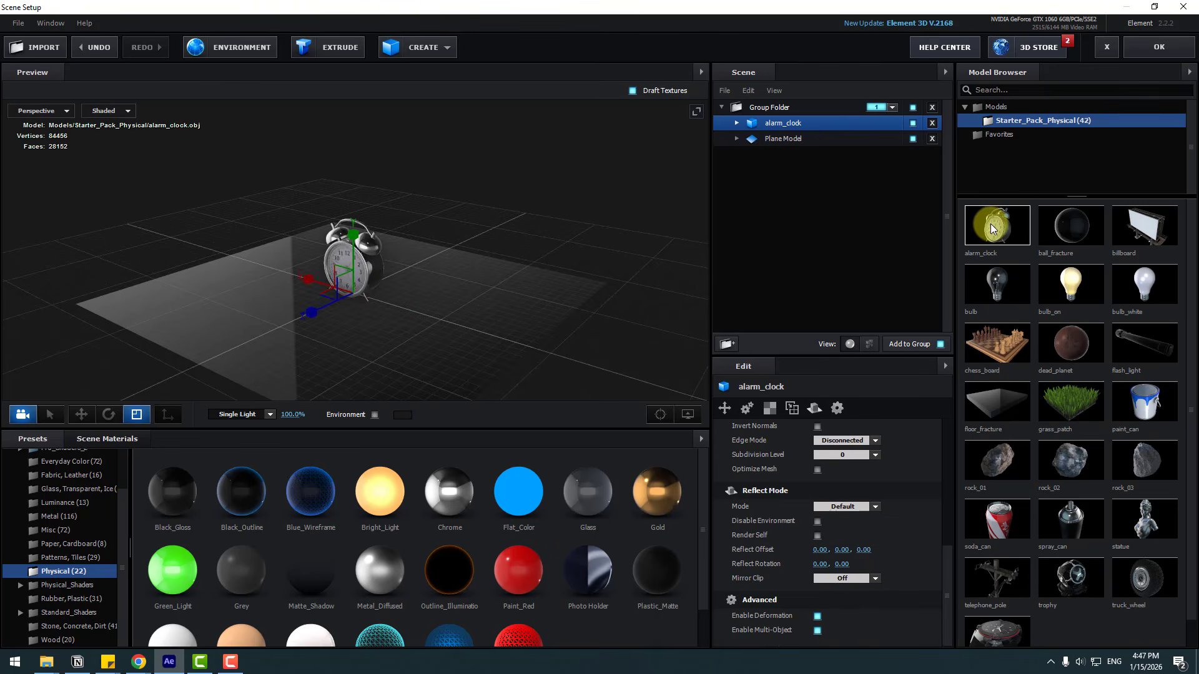
left_click(688, 415)
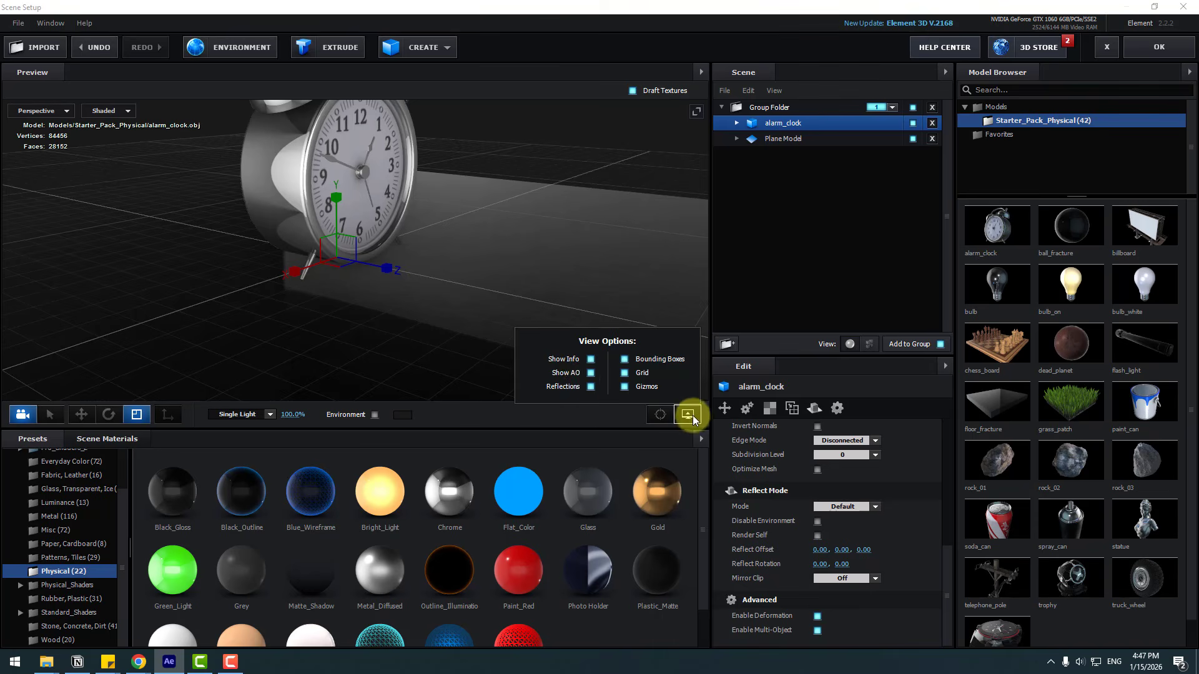
left_click(587, 375)
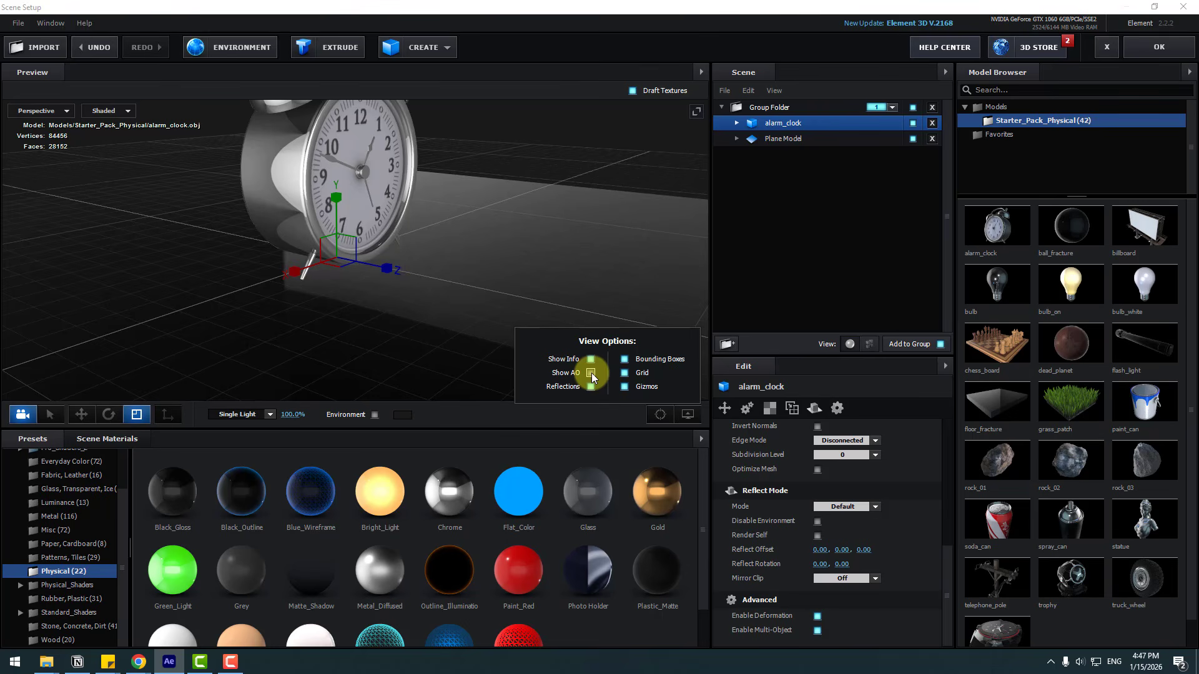
left_click(592, 373)
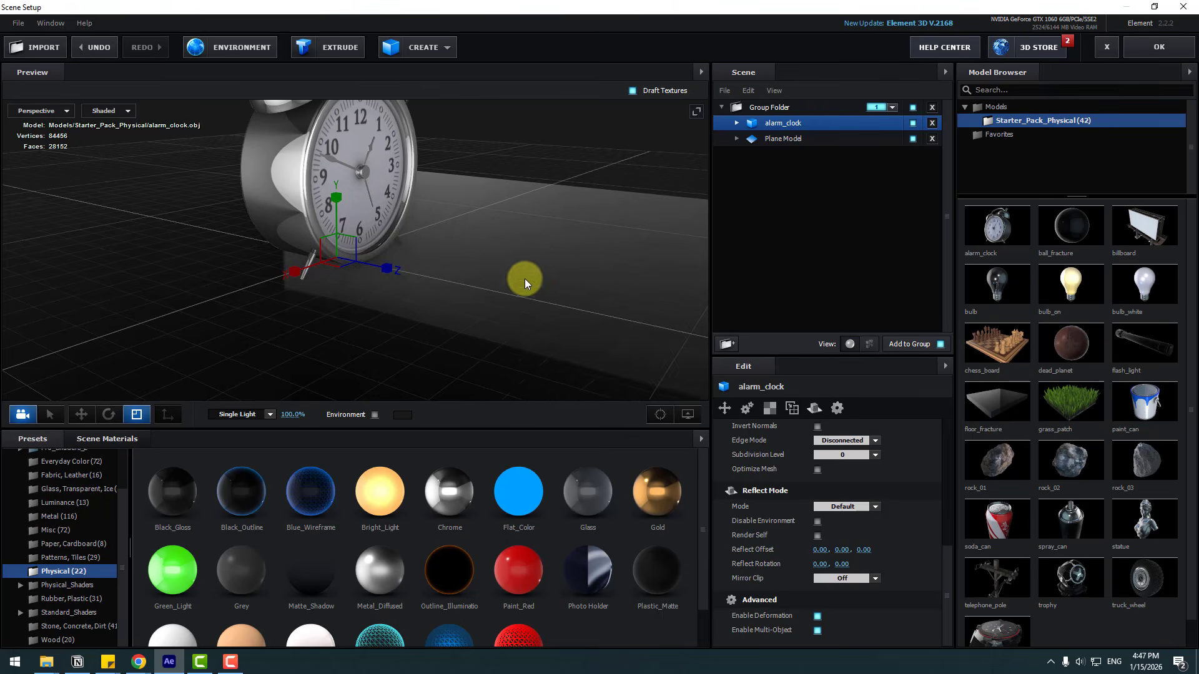
left_click_drag(525, 279, 398, 338)
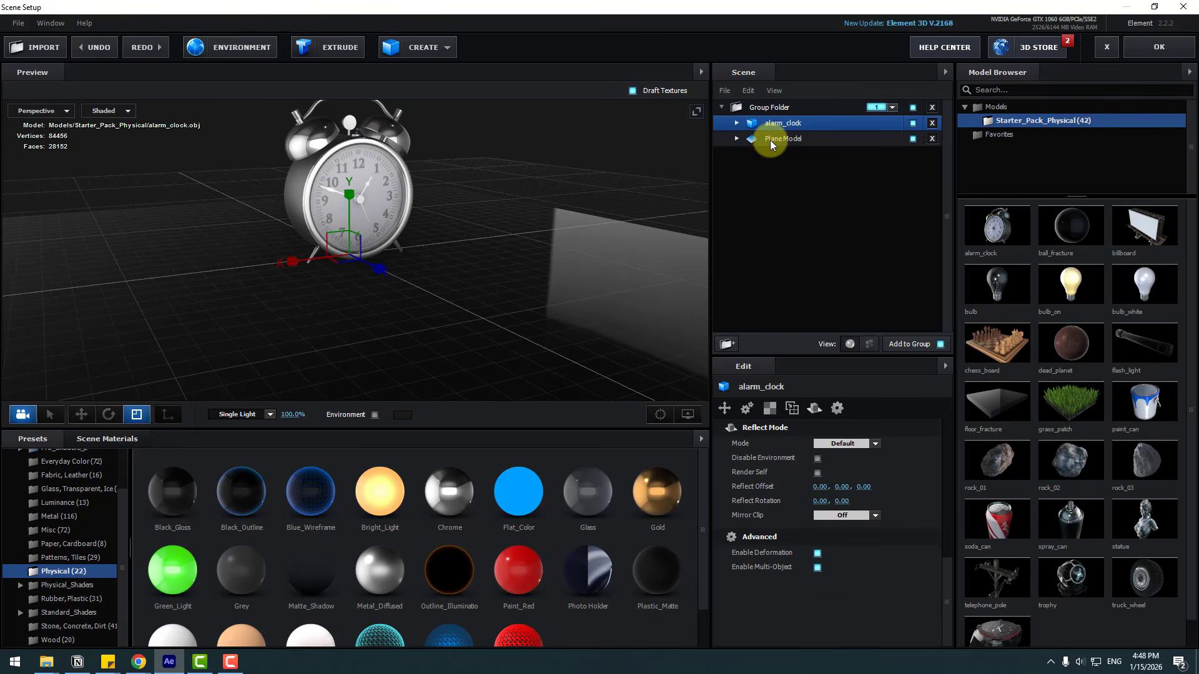
Step: Set the plane's Reflect Mode to Mirror Surface
left_click(781, 139)
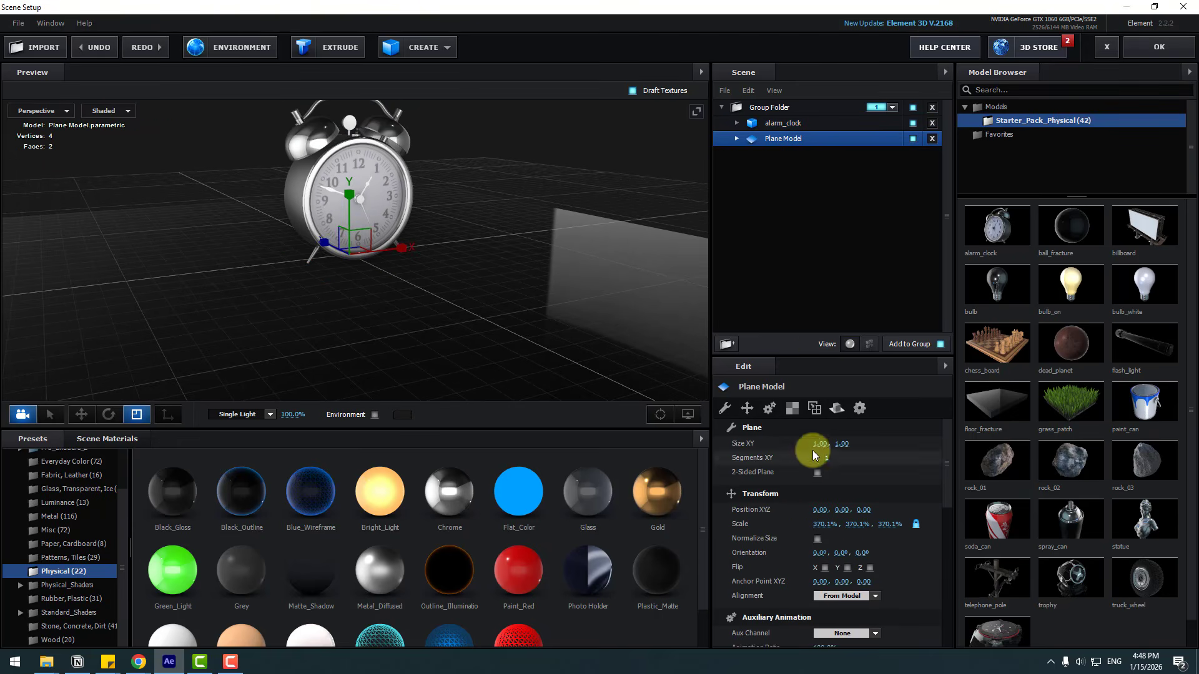
left_click(836, 407)
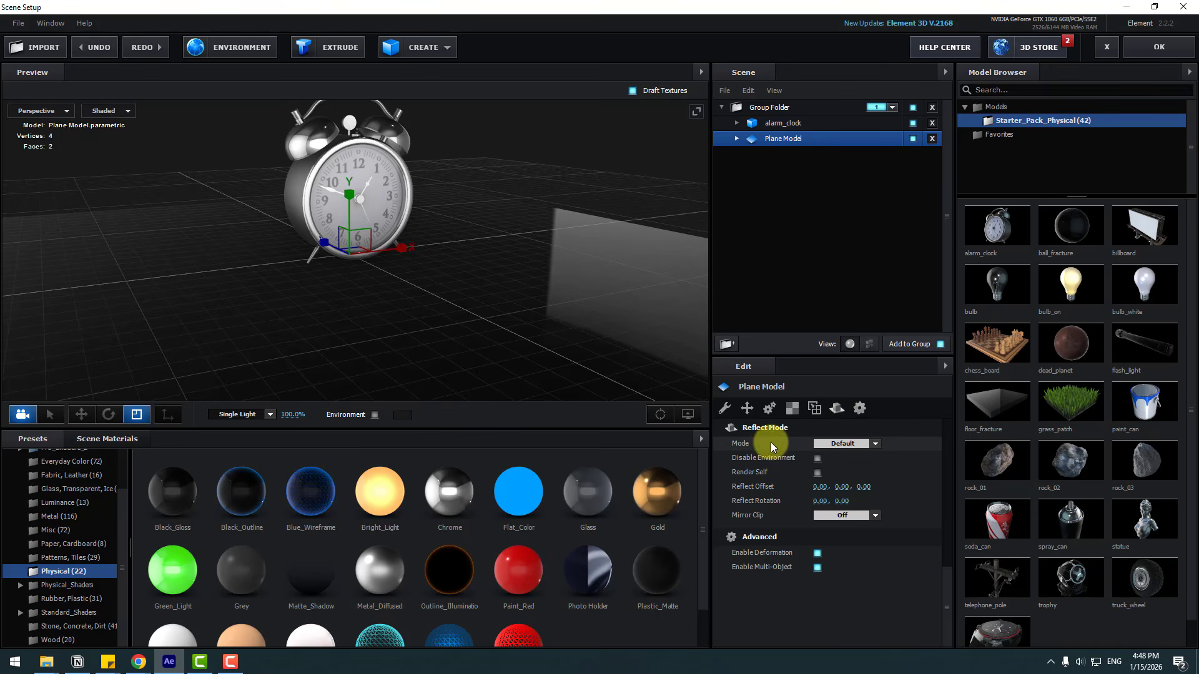
left_click(840, 444)
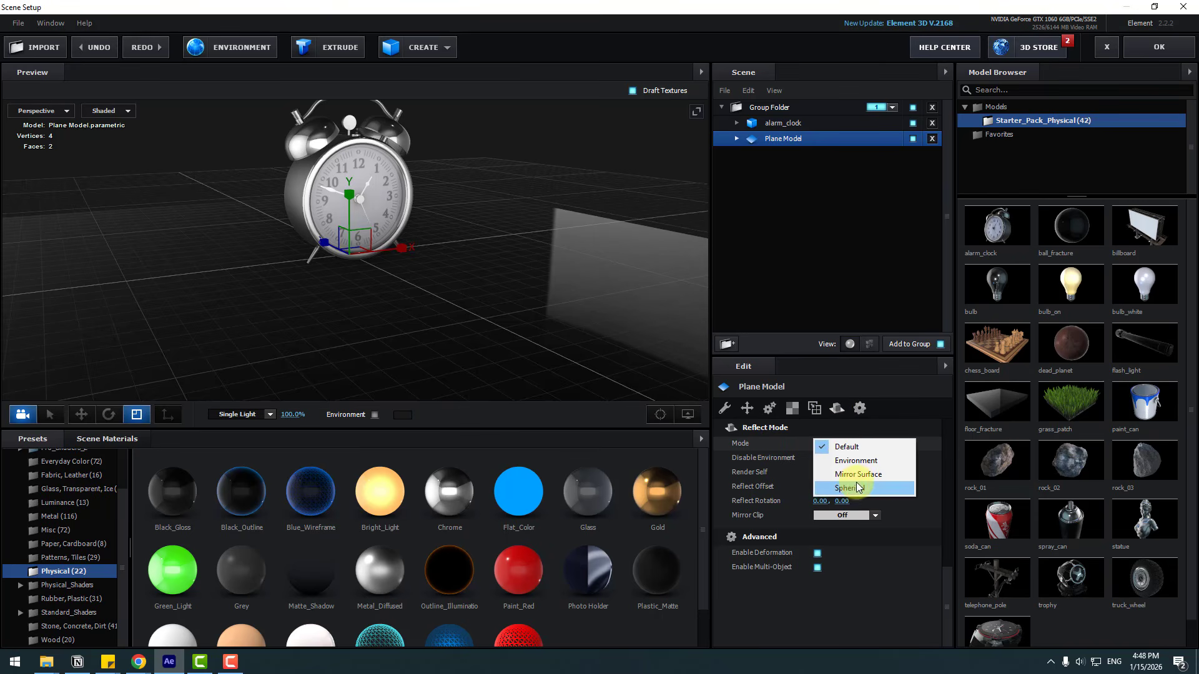
left_click(874, 475)
left_click_drag(537, 309, 466, 340)
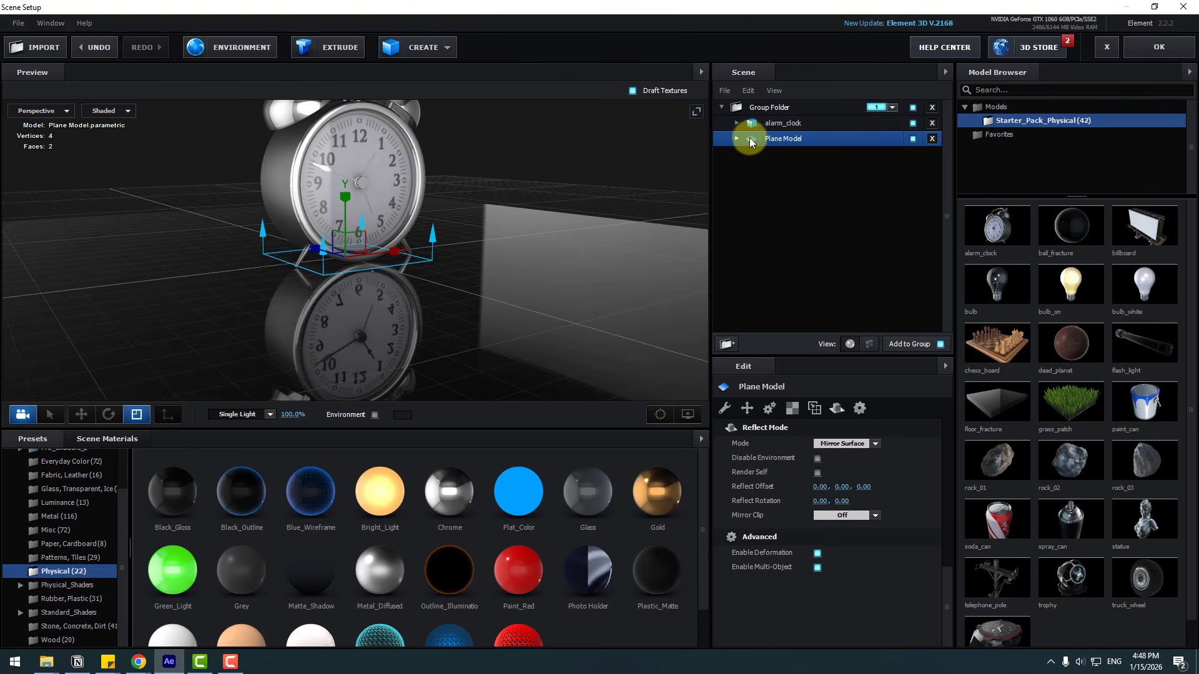
Step: Lower the plane's Black_Gloss material Glossiness to 70%
left_click(797, 155)
scroll(771, 501, "down", 5)
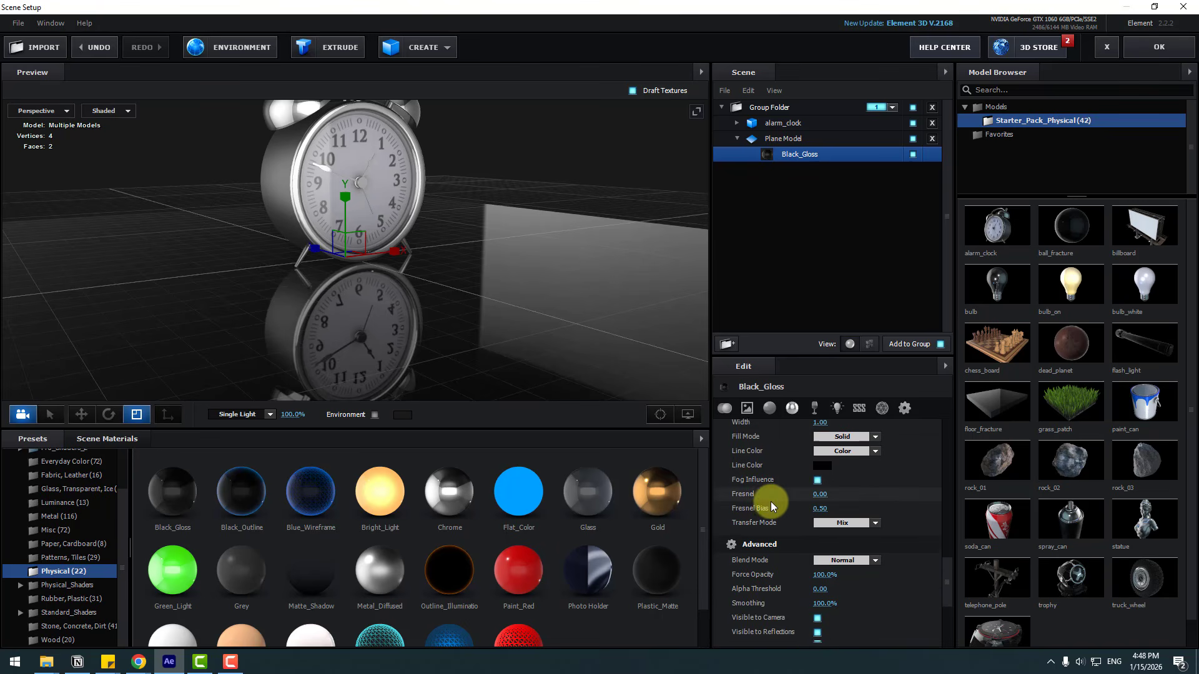
scroll(773, 508, "up", 6)
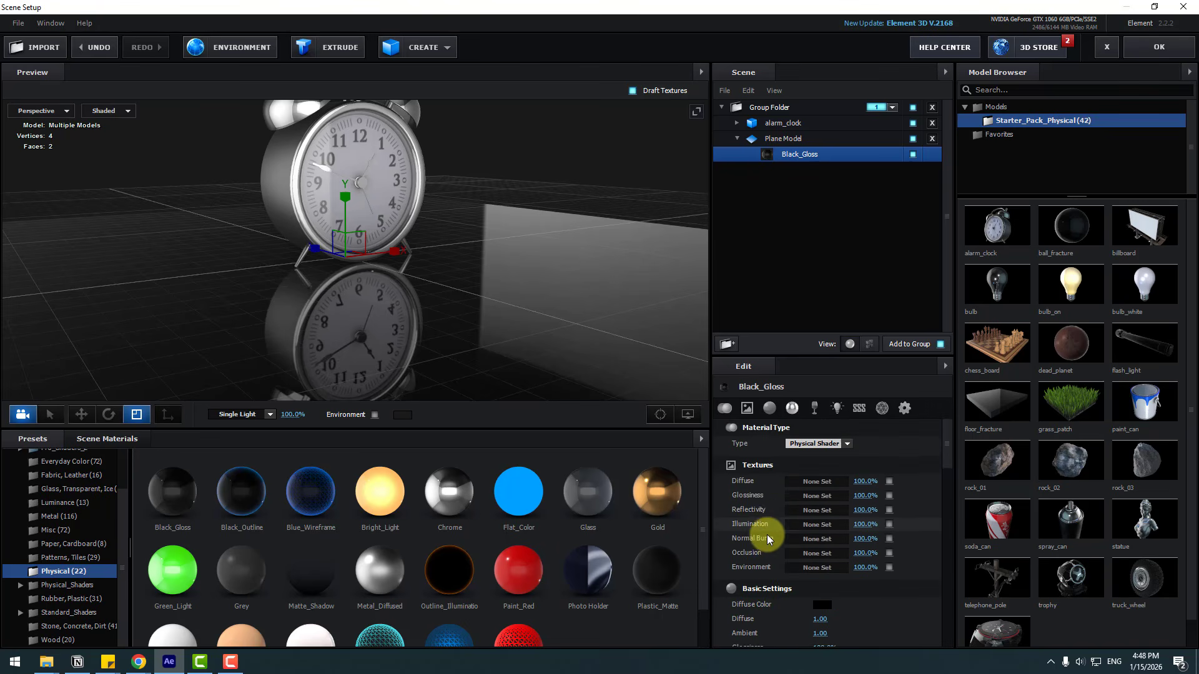
scroll(767, 534, "down", 2)
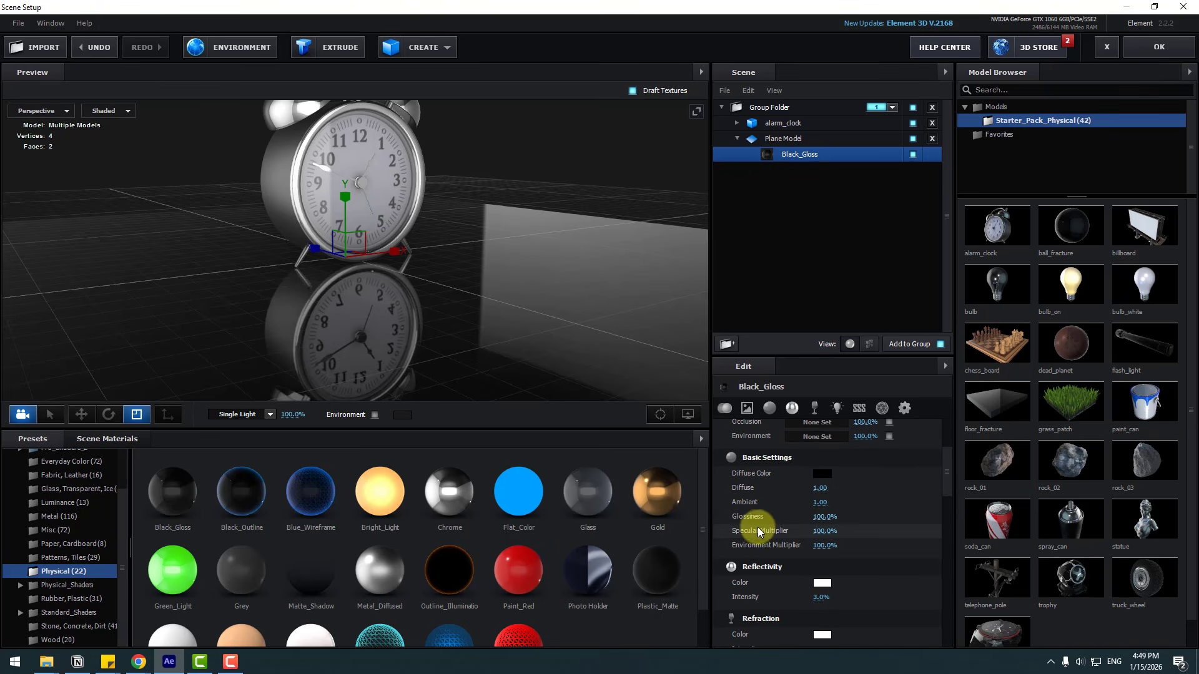
left_click_drag(821, 516, 813, 517)
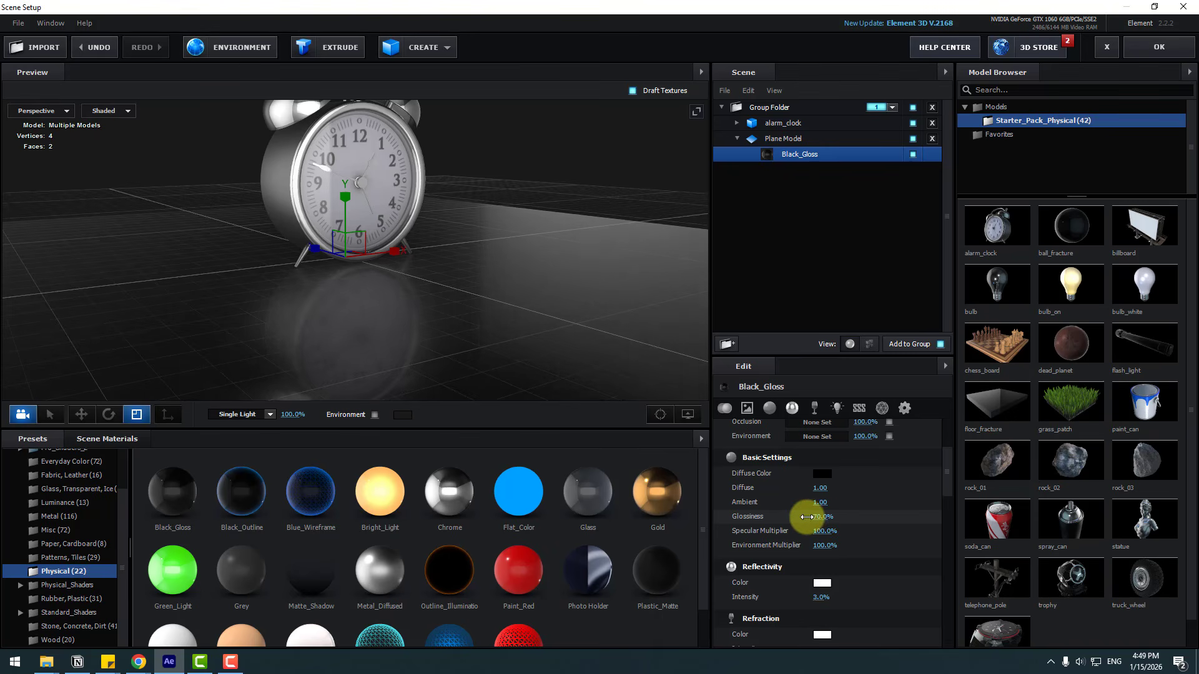
left_click_drag(473, 279, 449, 283)
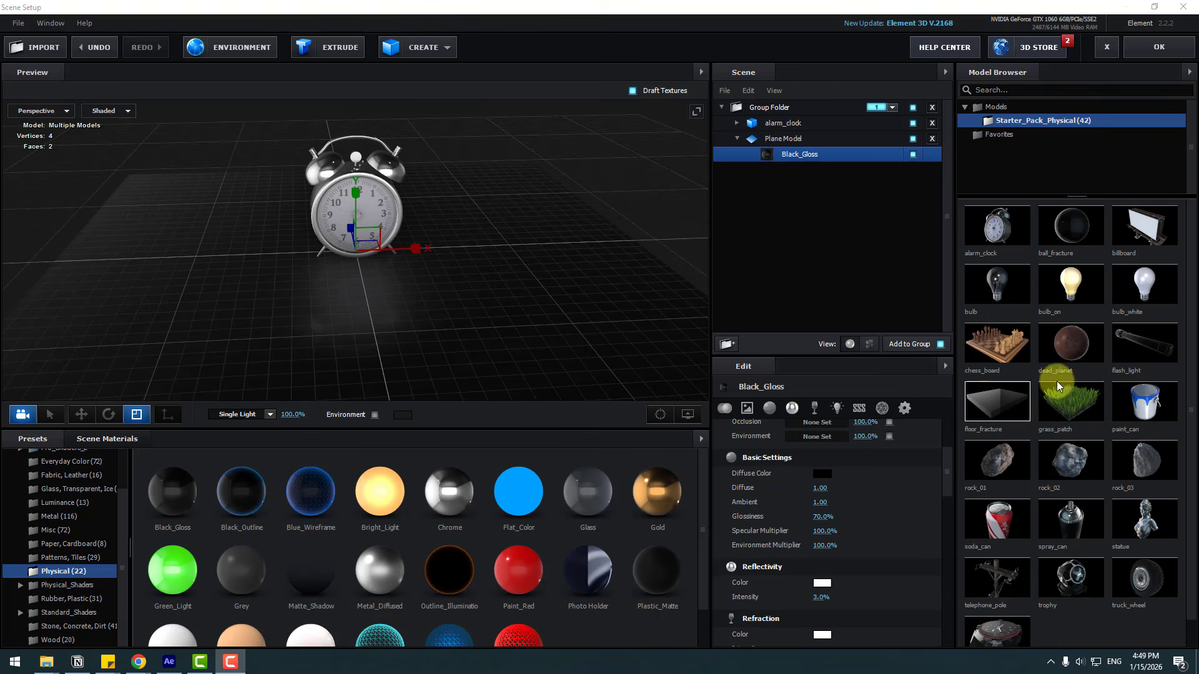
Step: Add the statue model and move it beside the alarm clock
left_click(1139, 529)
left_click_drag(521, 321, 600, 323)
left_click(82, 415)
left_click_drag(306, 251, 402, 276)
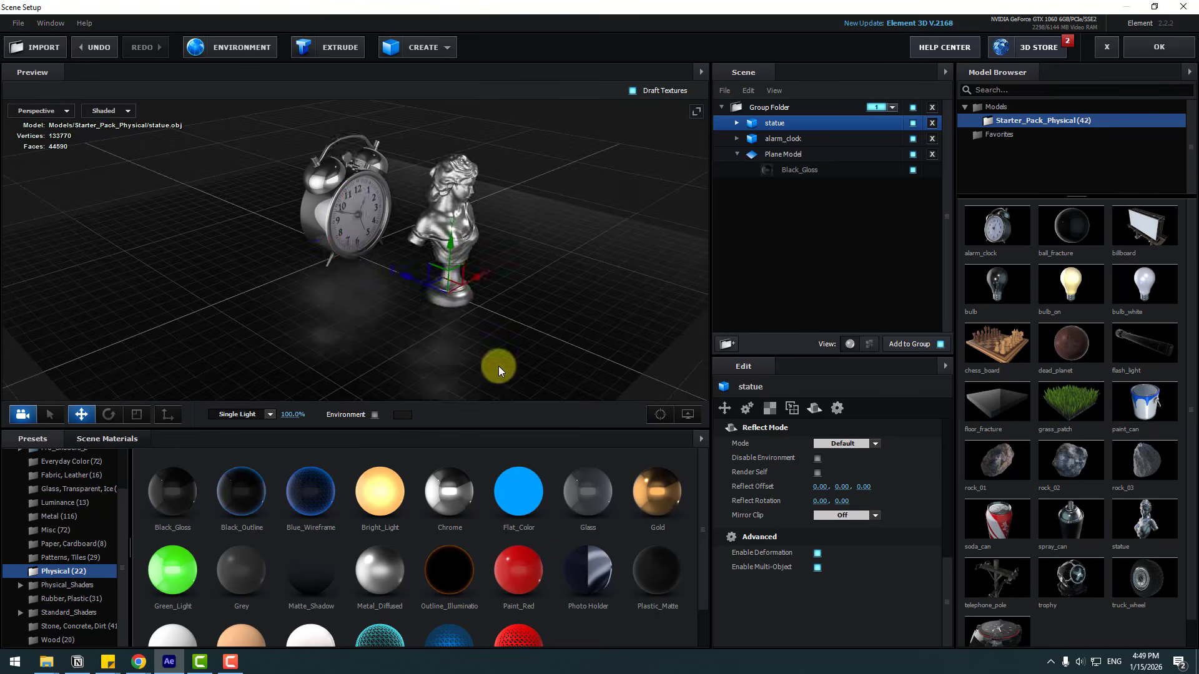
Step: Apply the Paint_Red preset to the plane
scroll(498, 366, "up", 4)
mouse_move(498, 366)
left_mouse_down()
mouse_move(500, 355)
mouse_move(380, 298)
mouse_move(512, 328)
mouse_move(473, 304)
mouse_move(501, 305)
mouse_move(482, 316)
left_mouse_up()
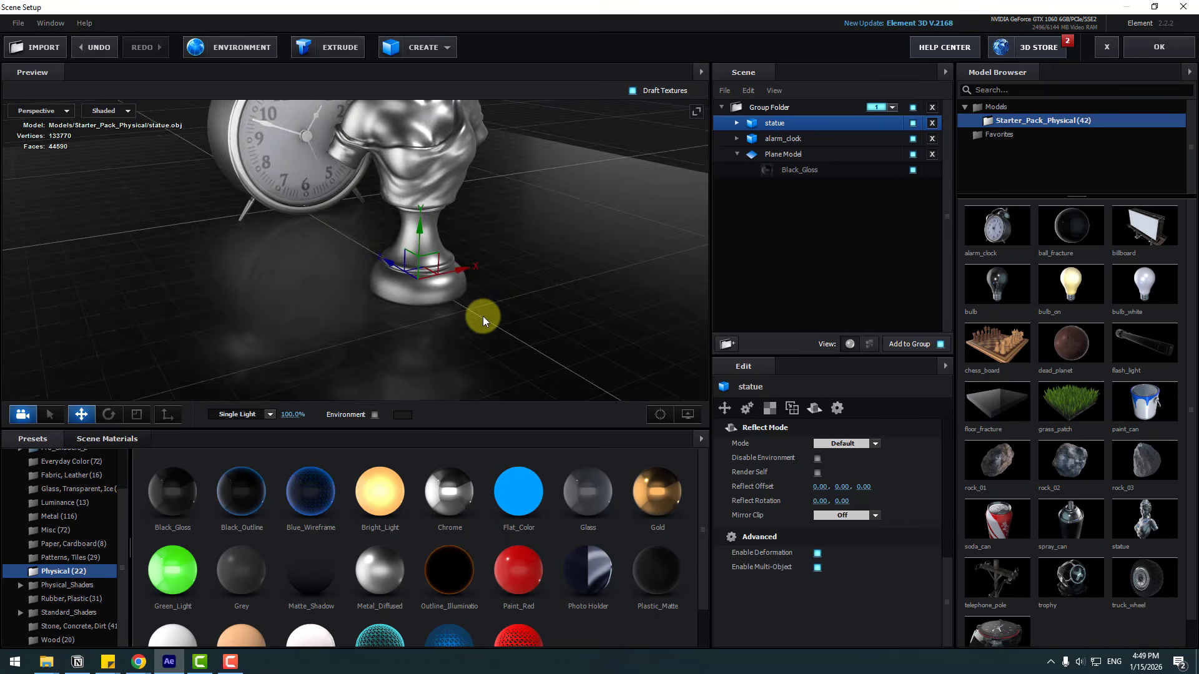
mouse_move(534, 597)
left_mouse_down()
mouse_move(436, 340)
mouse_move(452, 365)
left_mouse_up()
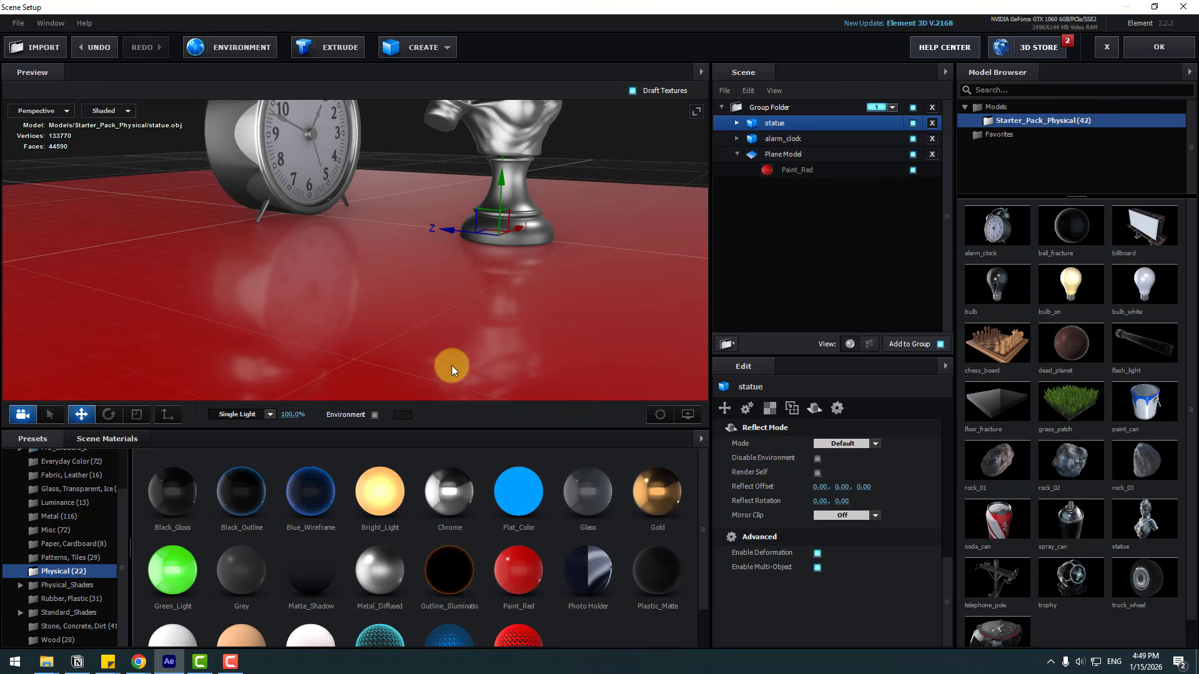
Step: Drag the Metal_Diffused and Gold presets into the scene
left_click_drag(369, 587, 504, 372)
left_click_drag(656, 526, 808, 441)
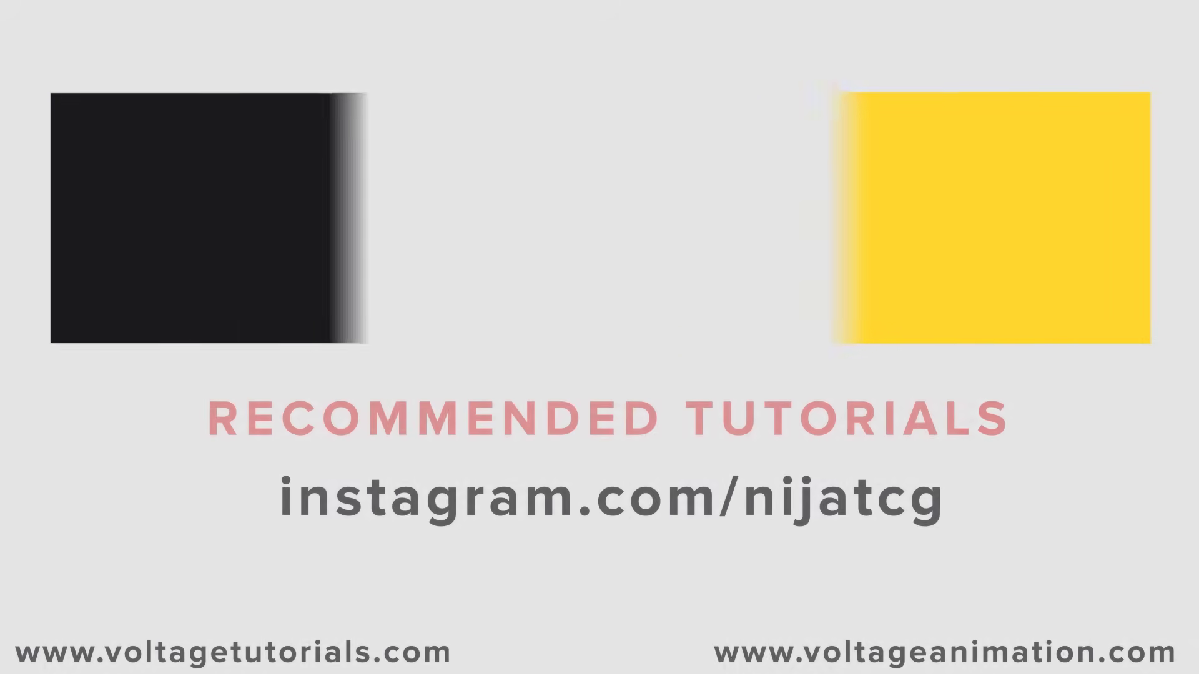